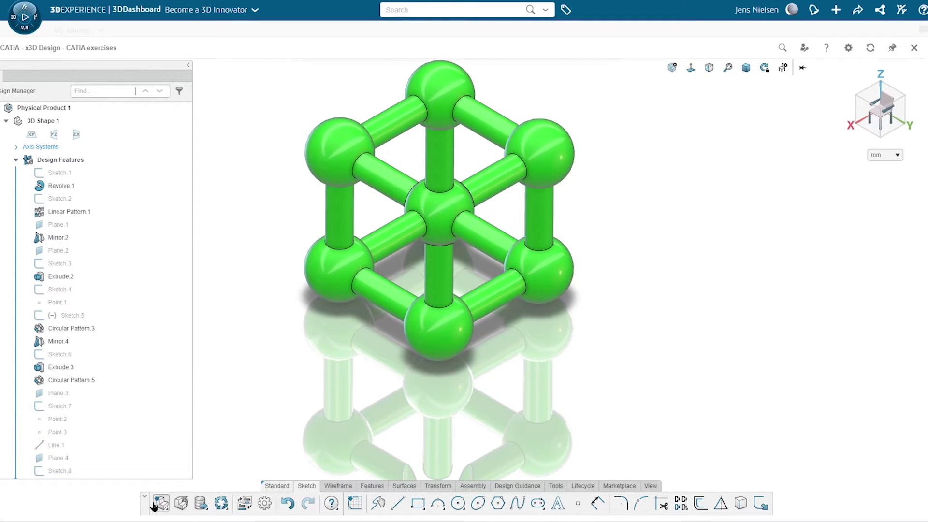
Step: Begin closing Physical Product 1, the finished lattice model, to bring up the save prompt
left_click(180, 503)
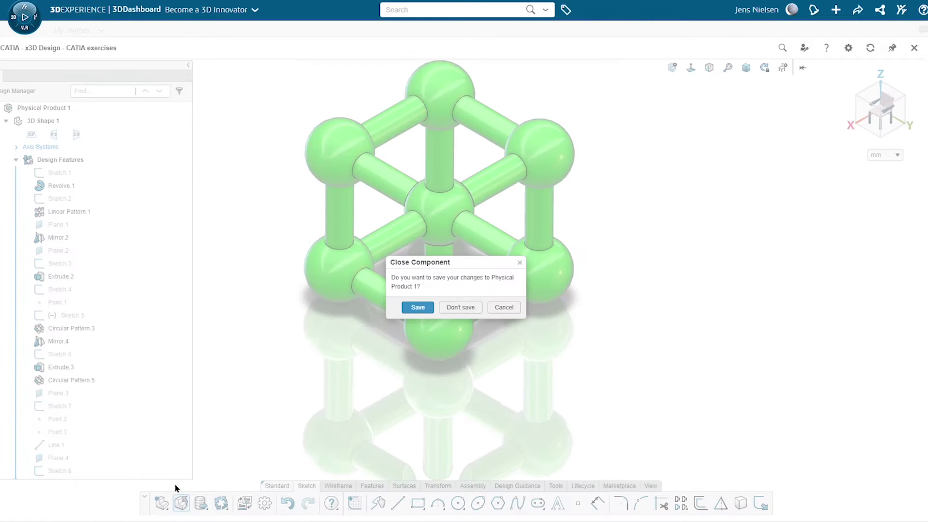
Step: Save the lattice model and store the new component in the youtube space
left_click(423, 309)
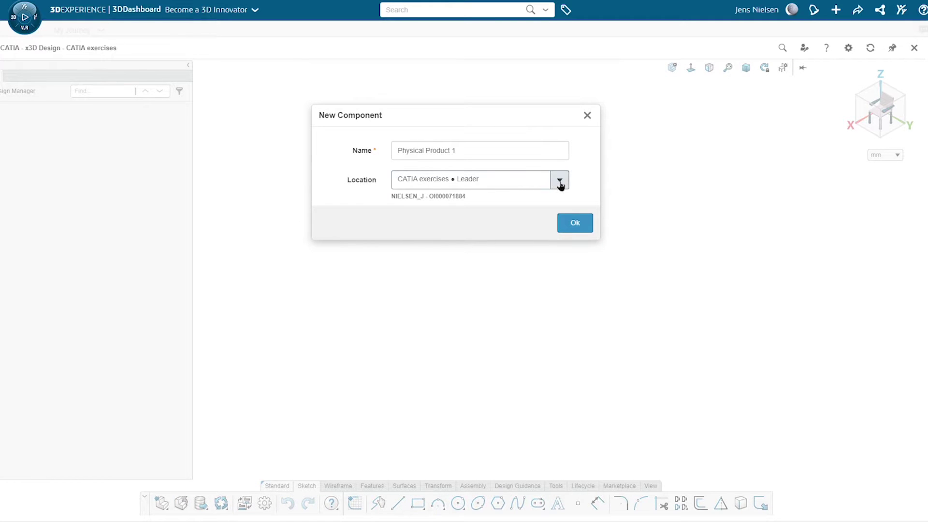
left_click(559, 183)
scroll(478, 267, "down", 2)
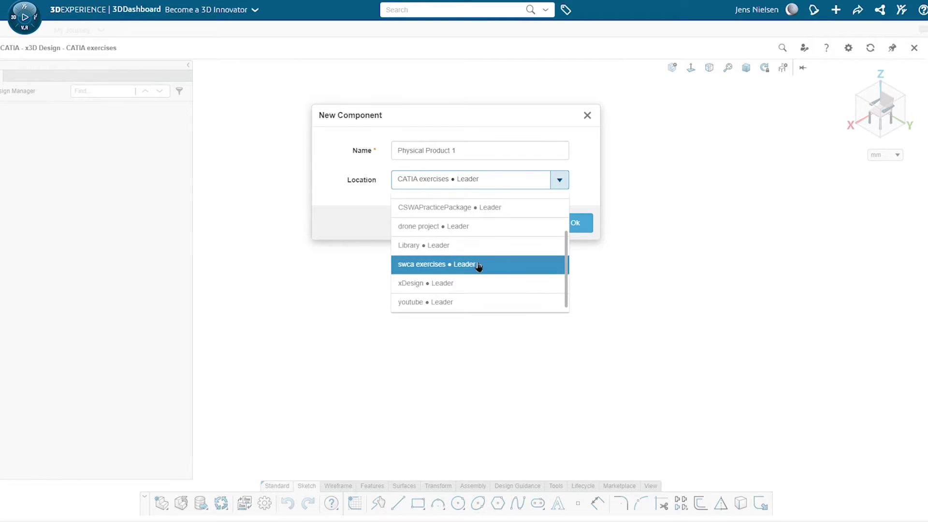
left_click(440, 301)
Step: Name the new component 'cube', create it, and pick a vertical plane for sketching
left_click_drag(472, 152, 377, 155)
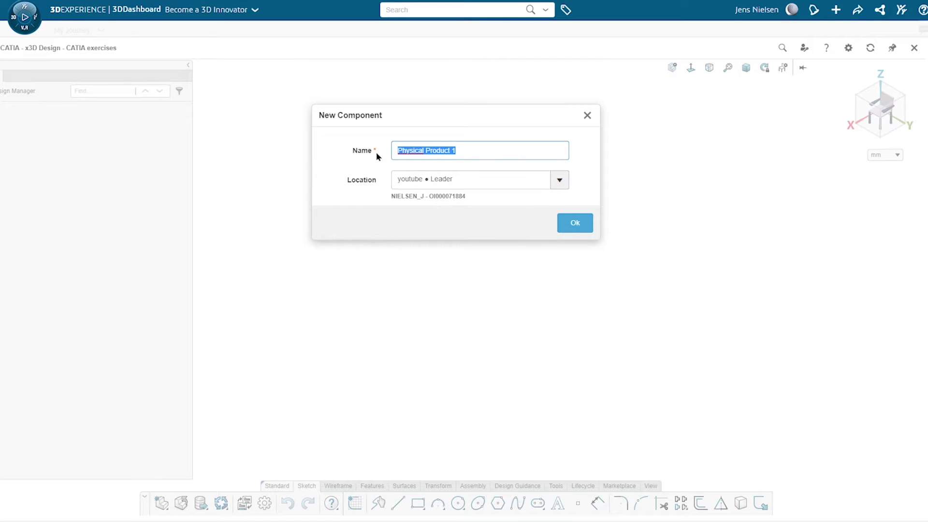
type("cube")
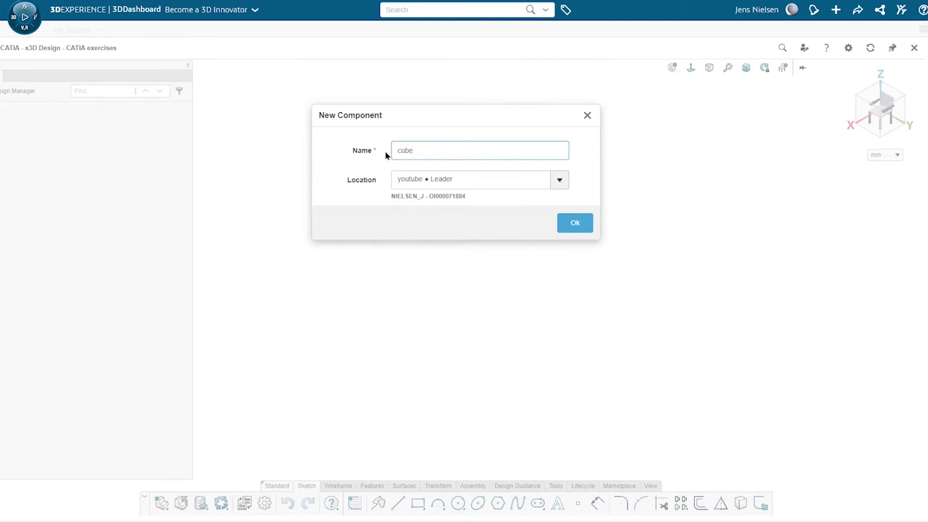
left_click(573, 223)
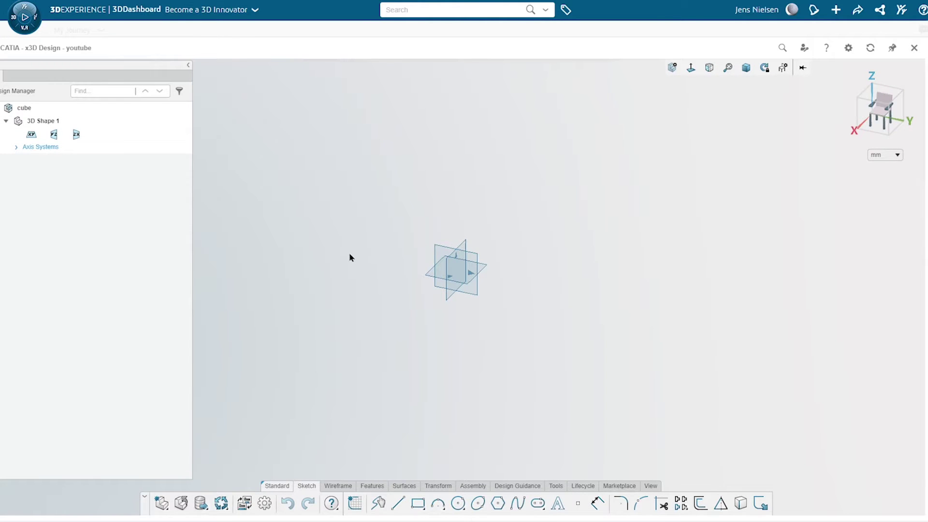
left_click(438, 248)
Step: Start Sketch.1 and draw a circle centred on the origin with a 22 mm diameter
left_click(462, 208)
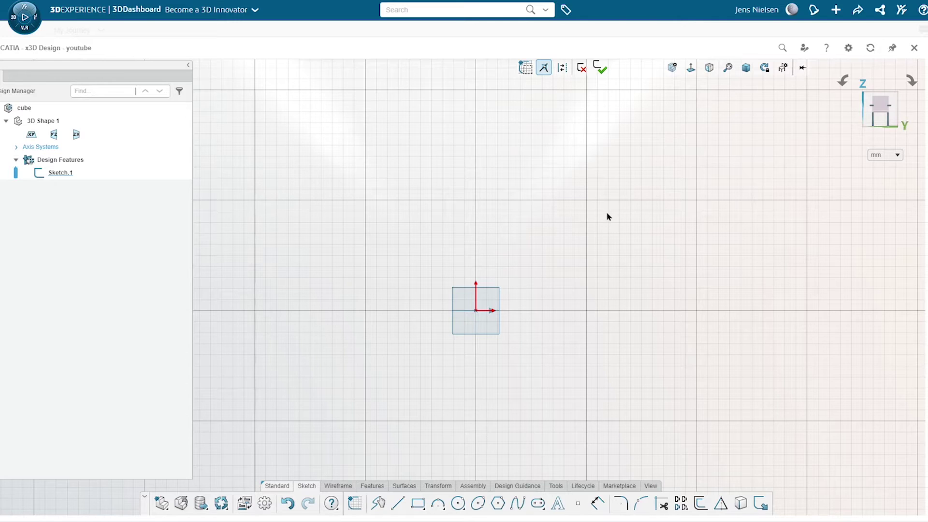
right_click(314, 331)
left_click(362, 337)
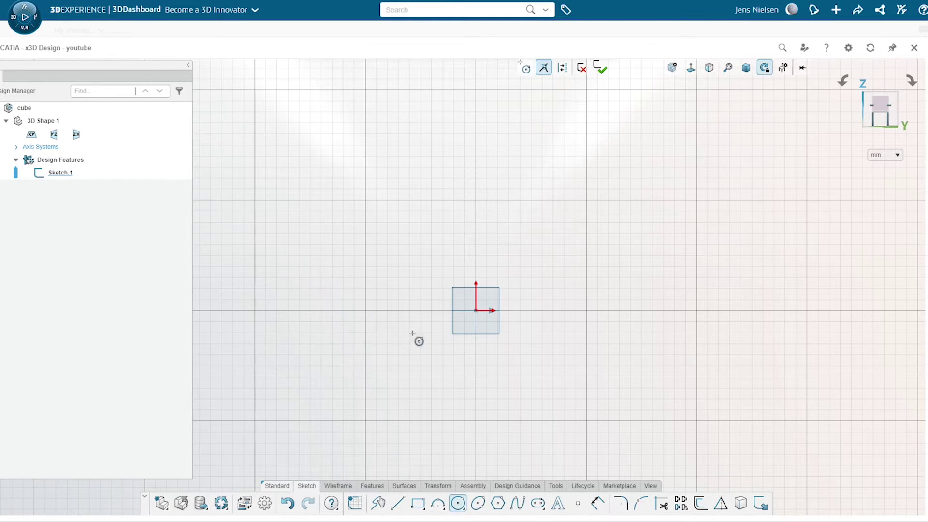
left_click(475, 311)
left_click(505, 340)
right_click(550, 362)
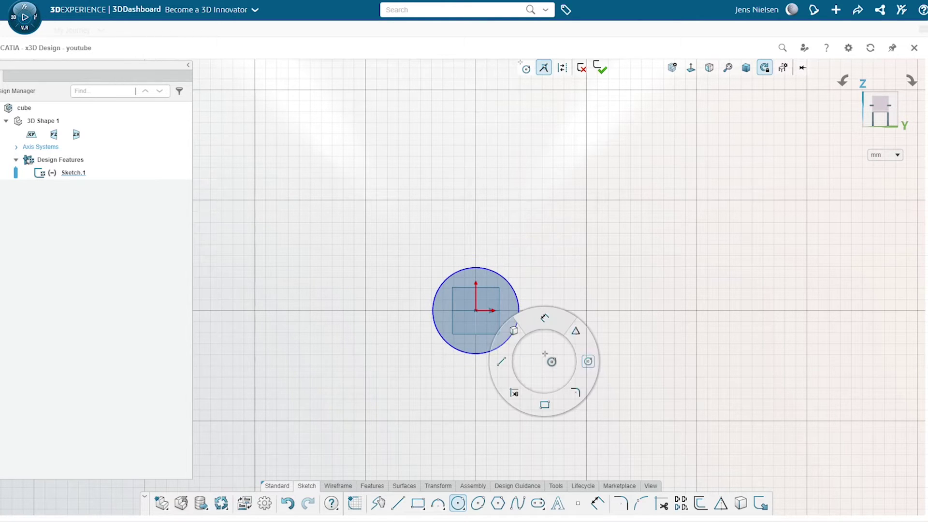
left_click(548, 322)
left_click(513, 290)
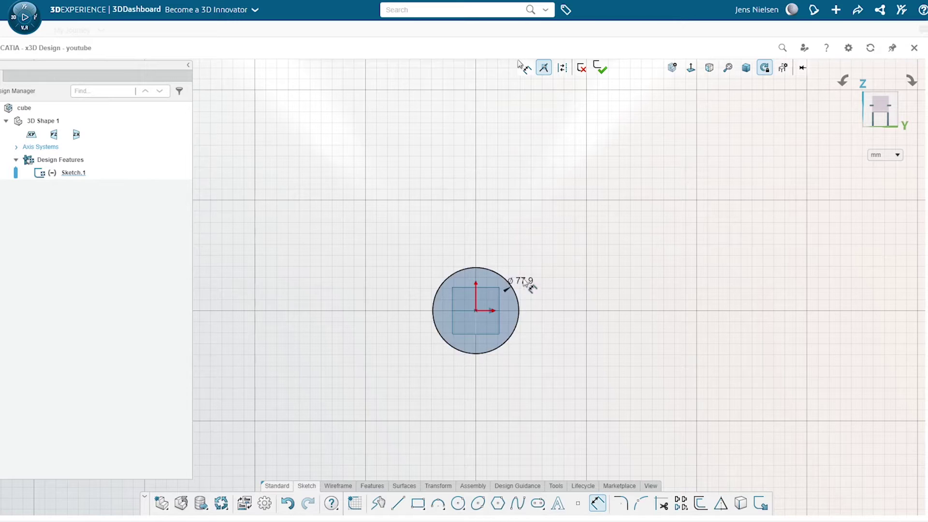
left_click(539, 277)
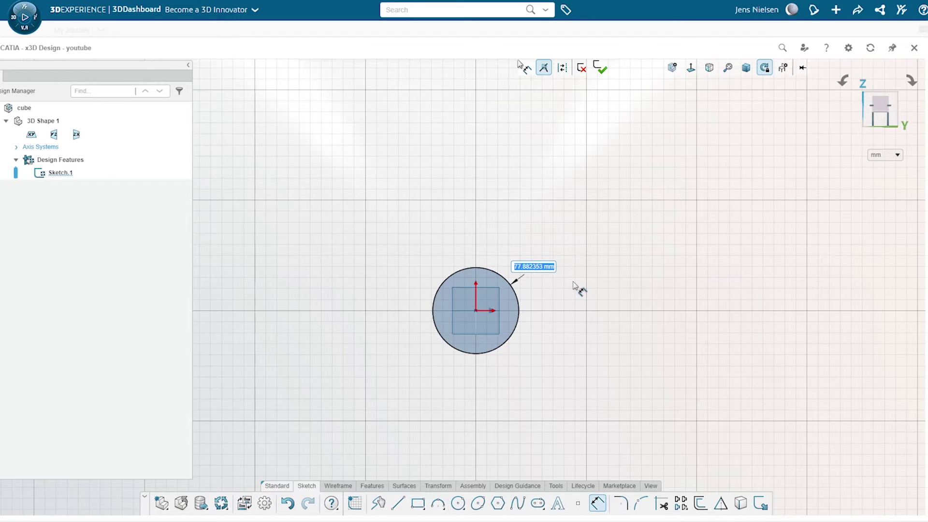
type("22")
key("Return")
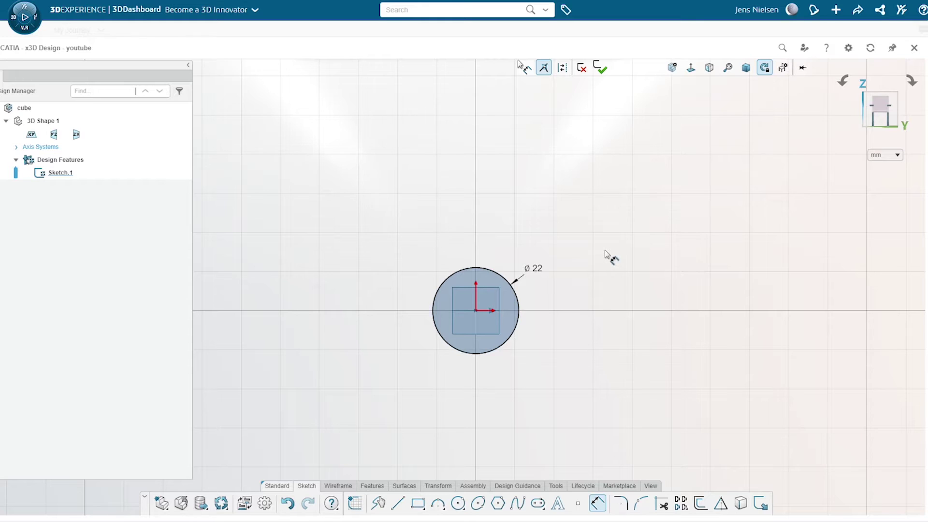
Step: Draw a horizontal diameter line across the circle and trim away its lower half
right_click(620, 245)
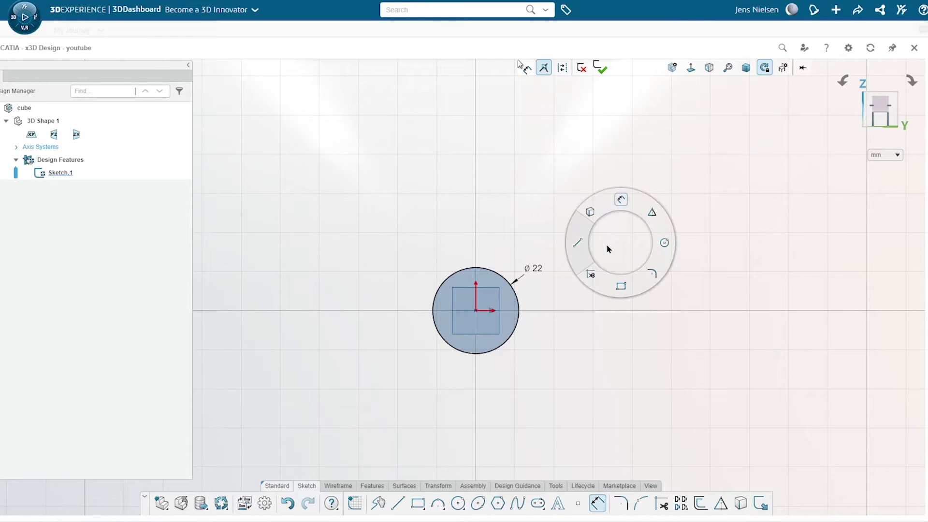
left_click(577, 243)
left_click(433, 311)
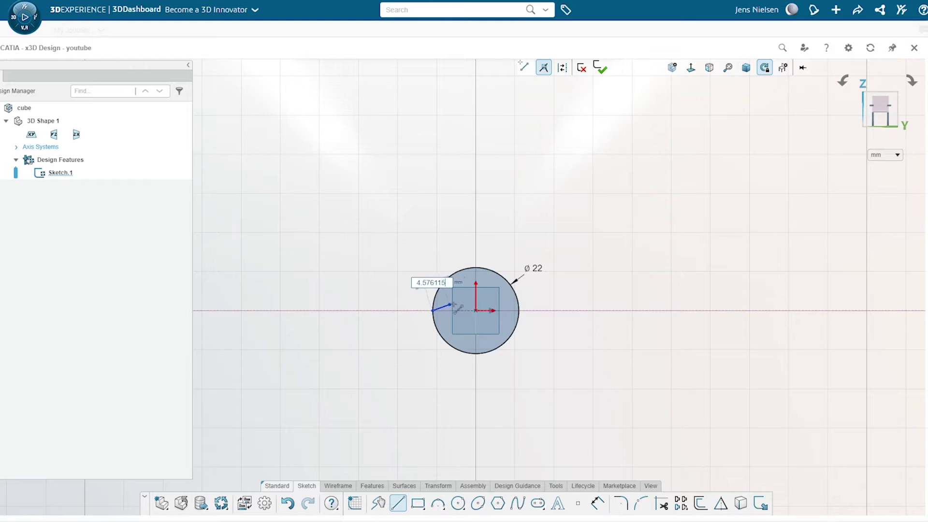
left_click(521, 318)
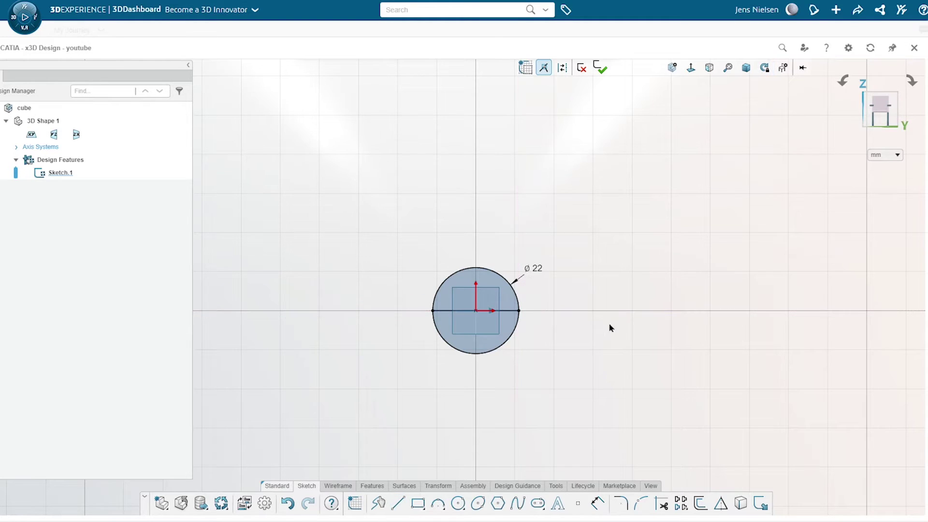
right_click(643, 277)
left_click(609, 308)
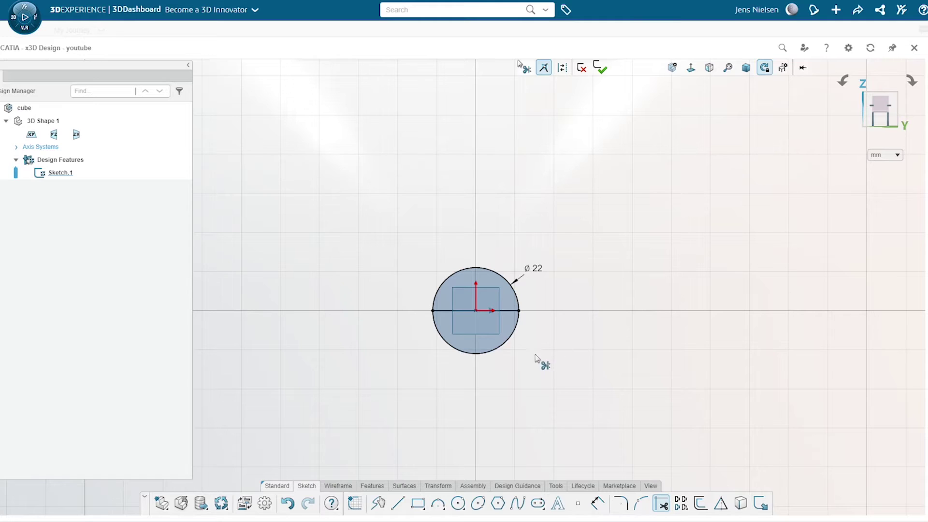
left_click_drag(536, 354, 496, 342)
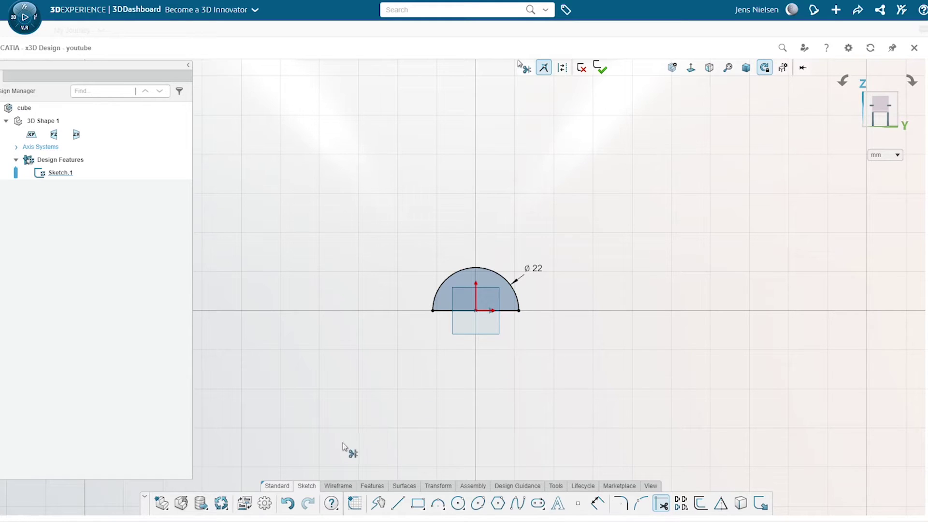
left_click(370, 487)
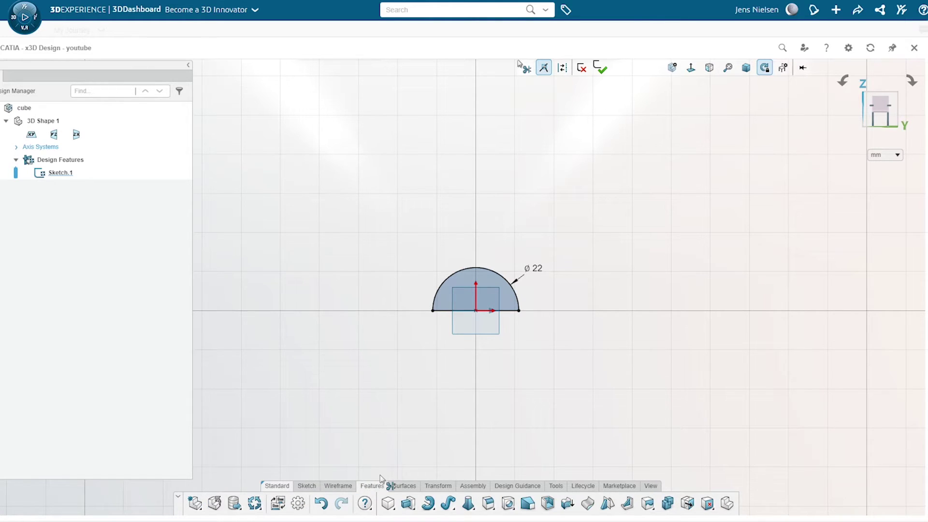
Step: Fully revolve the half-circle about its horizontal line to create the ø22 sphere Revolve.1
left_click(428, 504)
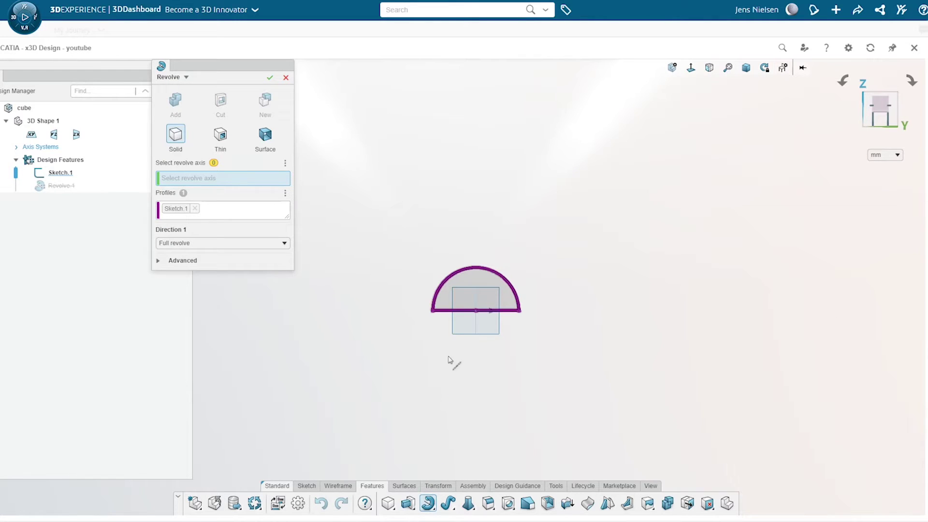
left_click(445, 311)
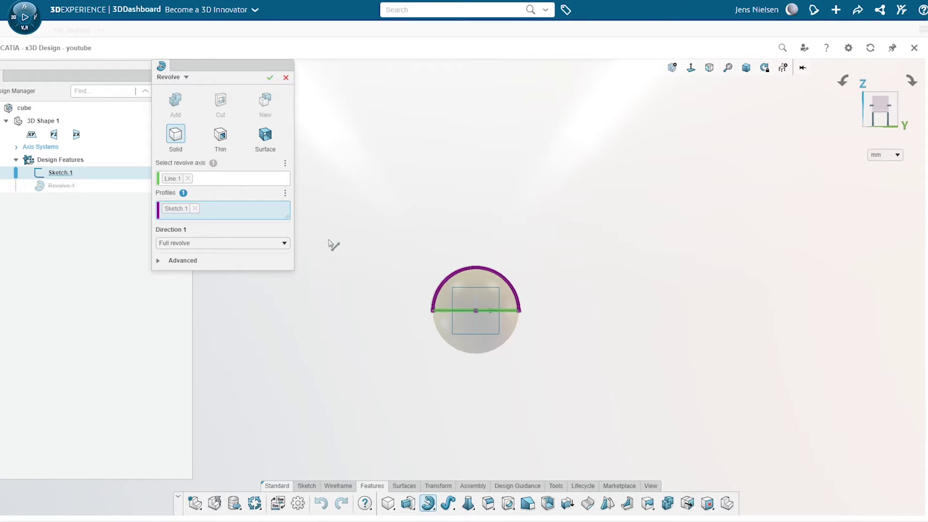
left_click(270, 79)
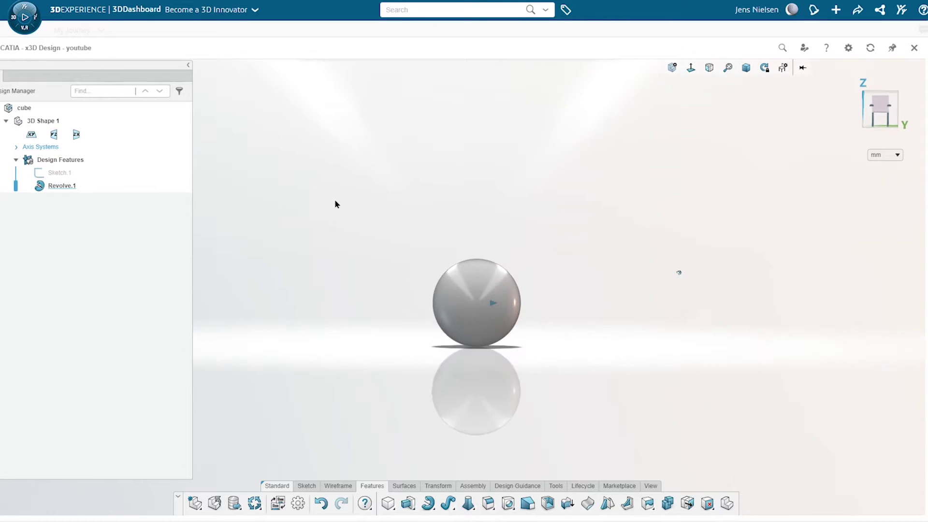
Step: Sketch a rectangle from the origin on the XY plane and make two edges equal, forming a square
left_click(30, 136)
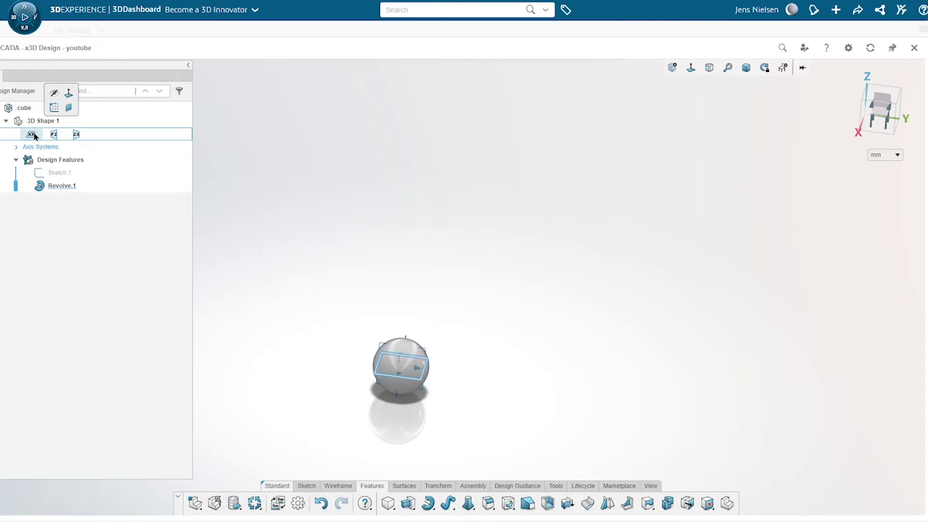
left_click(55, 108)
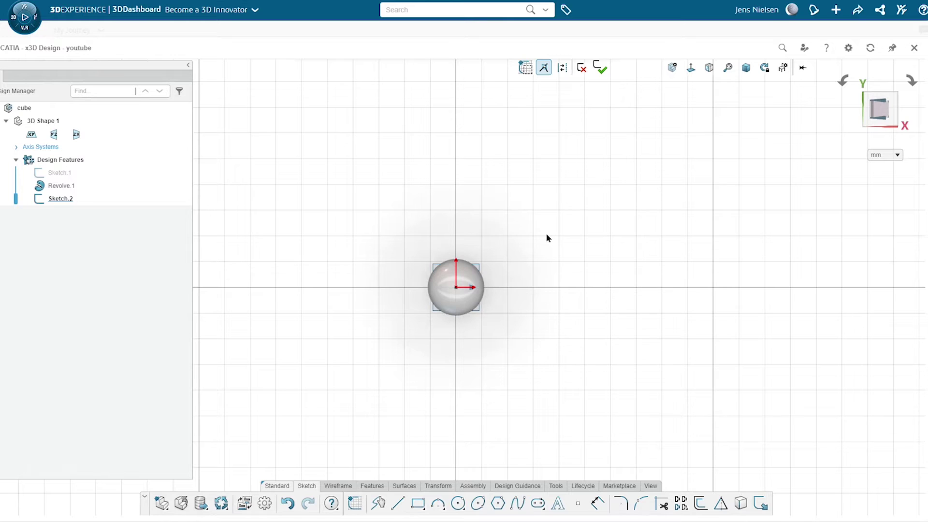
left_click(417, 503)
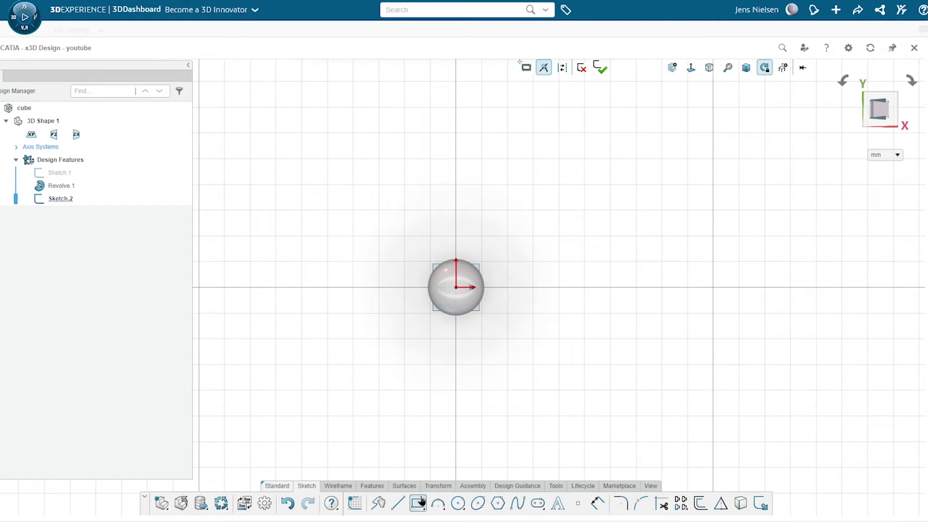
left_click(456, 287)
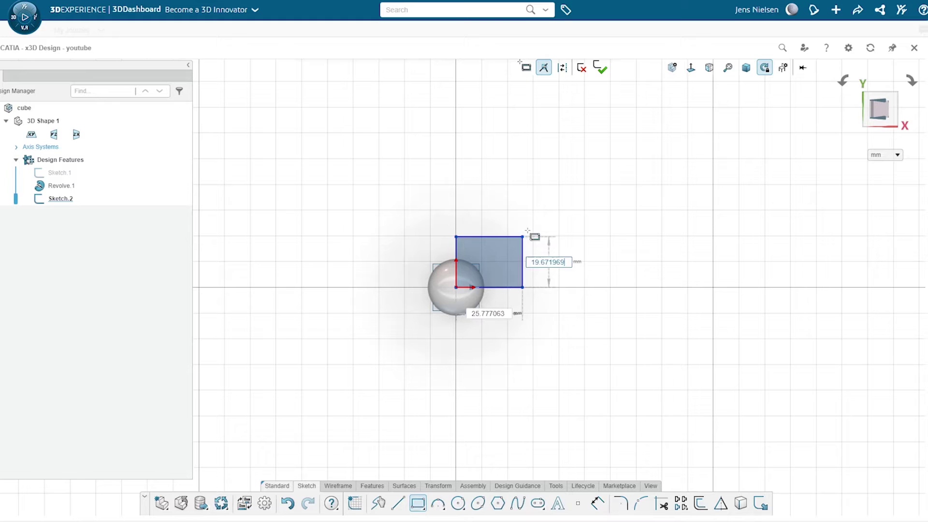
left_click(584, 168)
key("Escape")
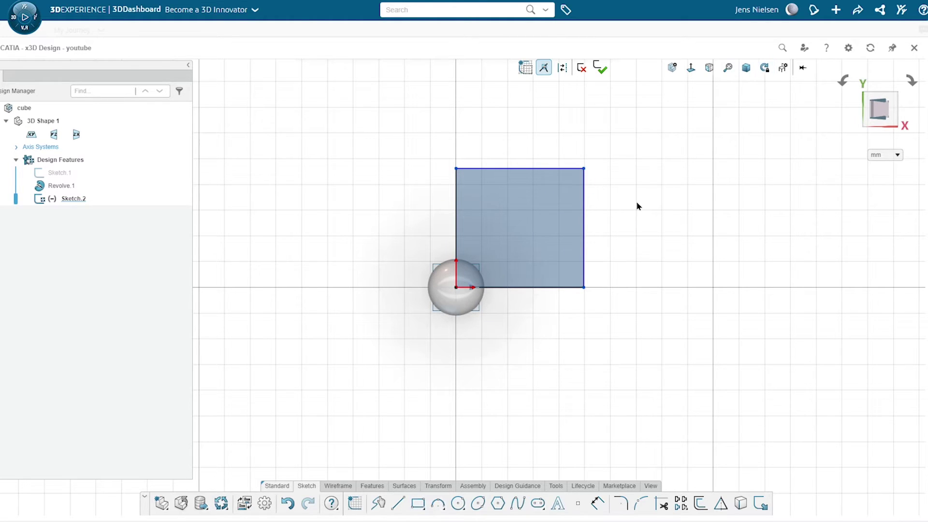
left_click(585, 247)
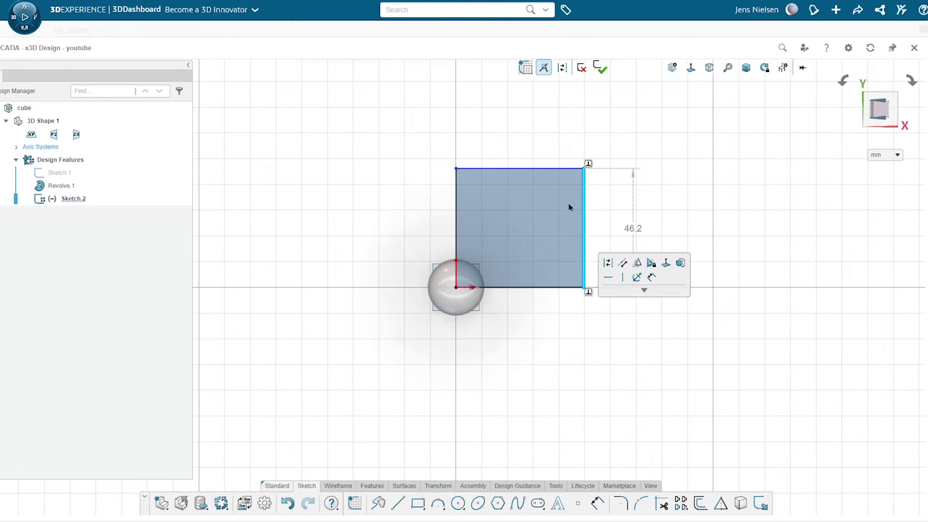
left_click(562, 169)
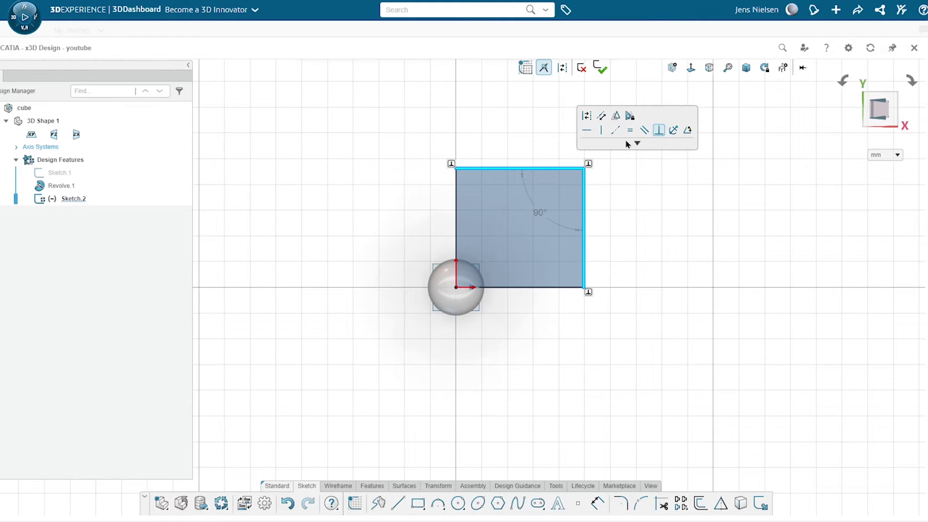
left_click(630, 131)
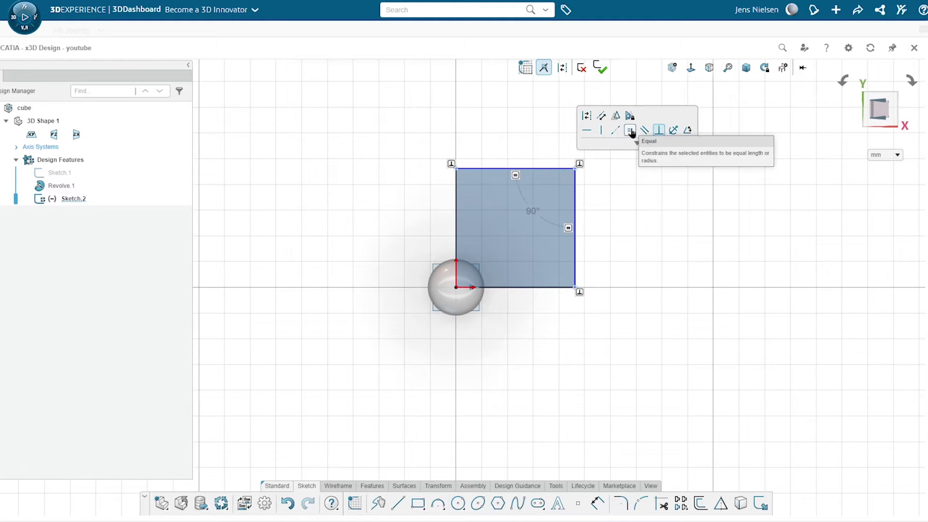
Step: Dimension the square's bottom edge to 44 mm and accept Sketch.2
right_click(639, 244)
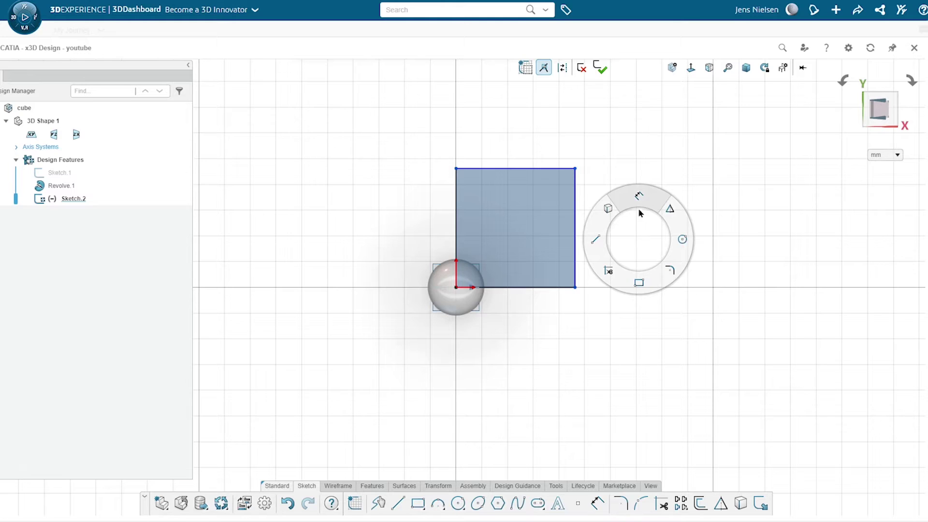
left_click(639, 203)
left_click(560, 288)
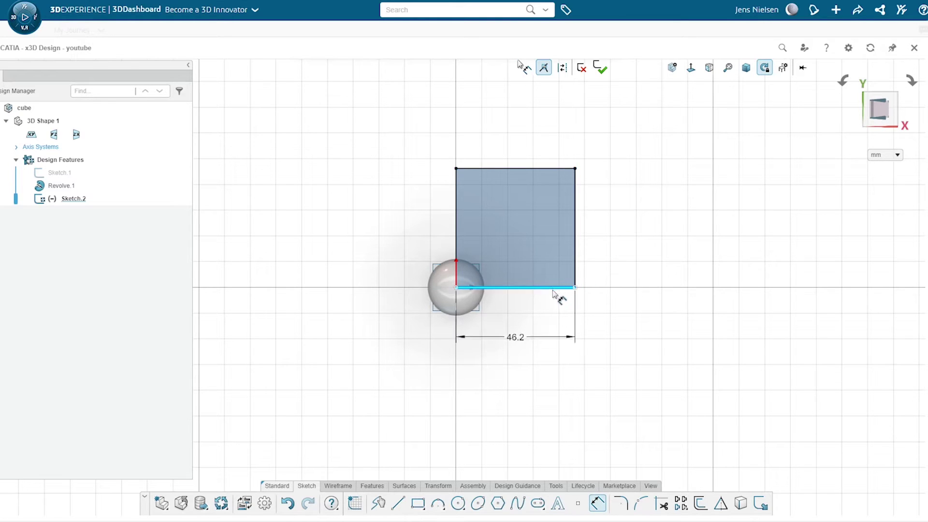
left_click(551, 319)
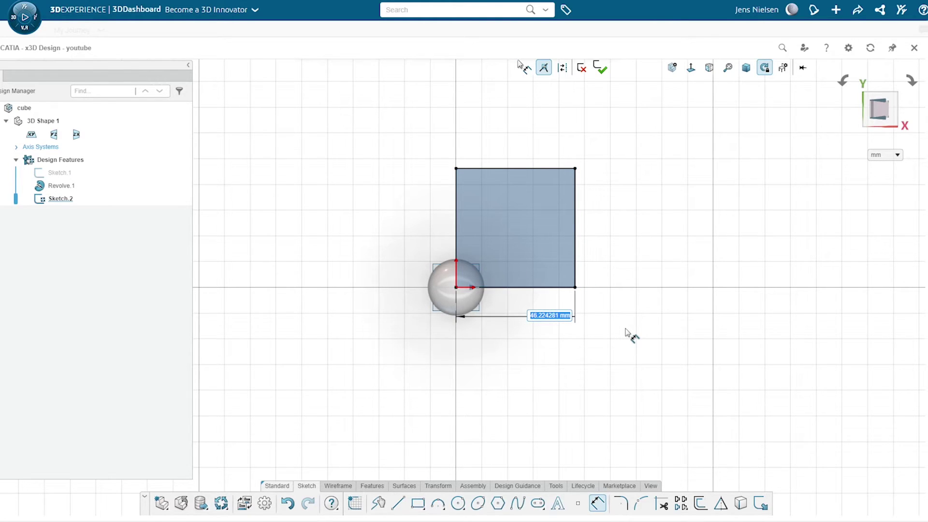
type("44")
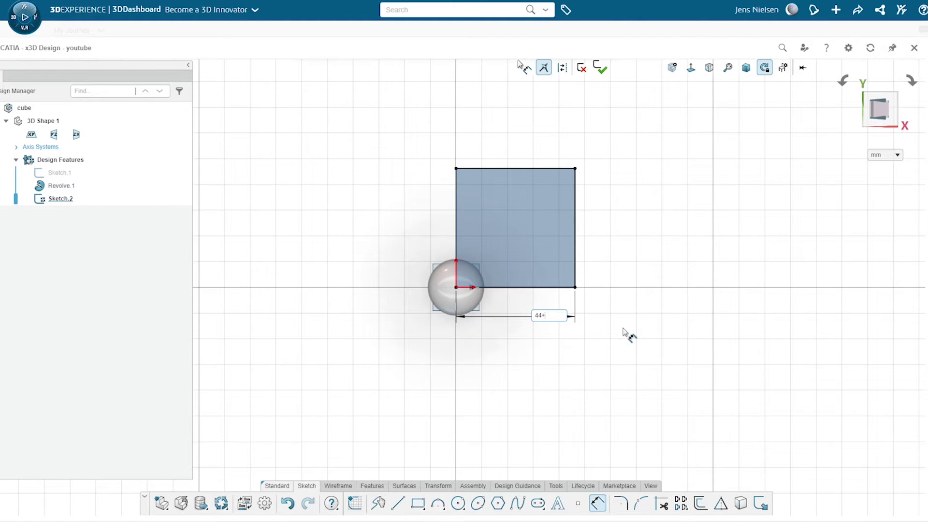
key("Return")
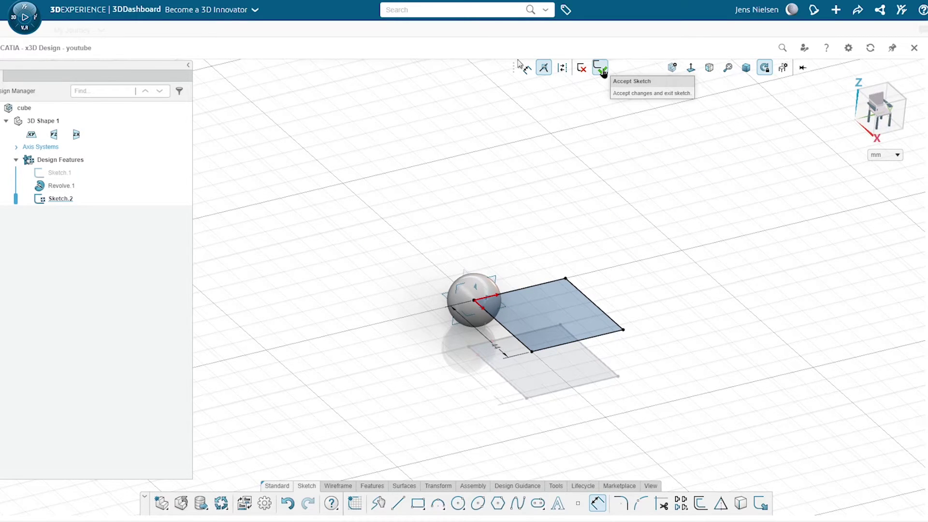
left_click(601, 69)
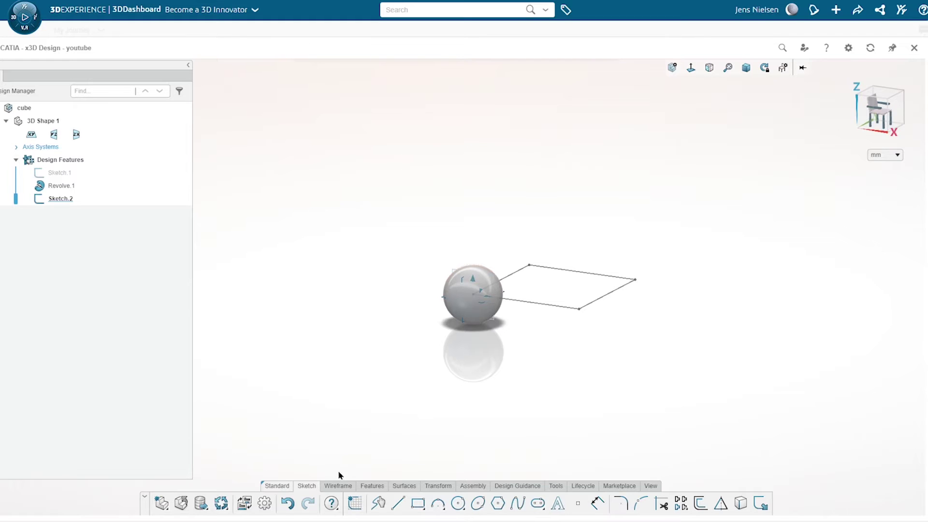
left_click(340, 485)
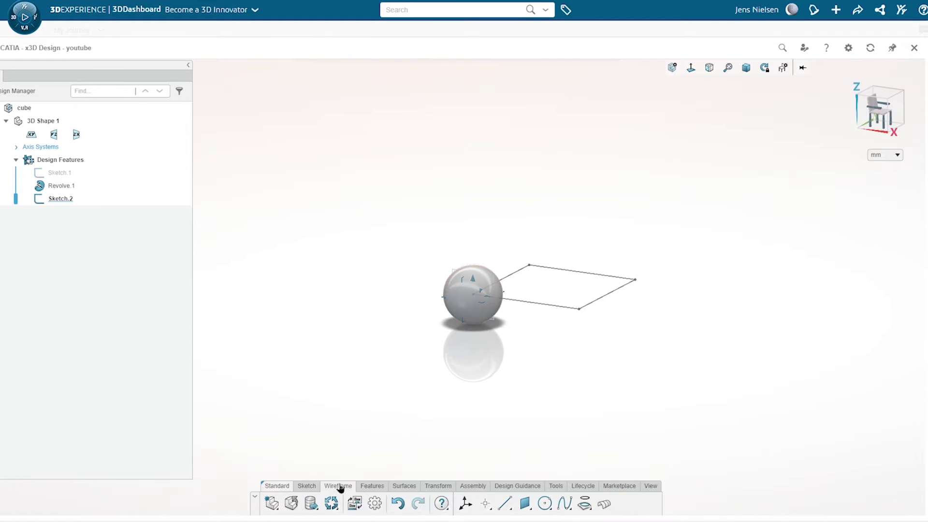
Step: Create Plane.1 offset 2 mm from the yz plane and select it for sketching
left_click(526, 505)
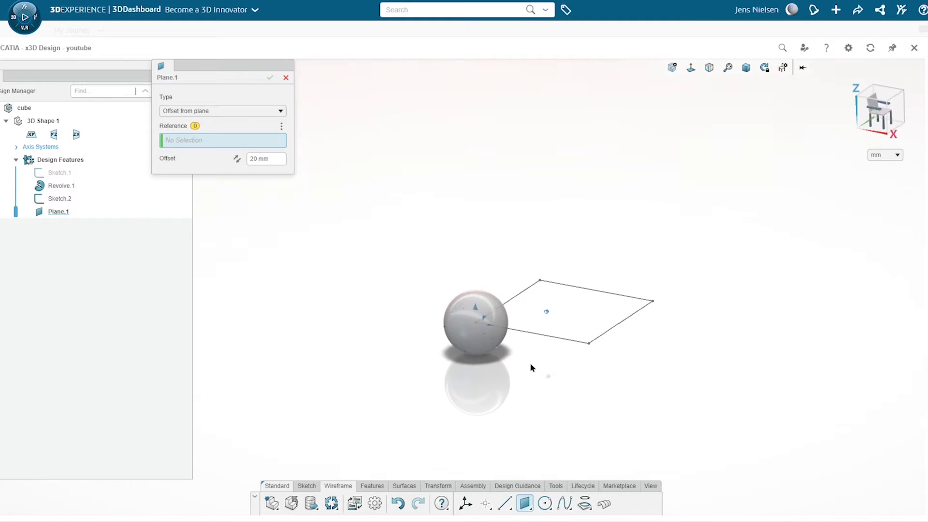
mouse_move(861, 126)
left_mouse_down()
mouse_move(892, 118)
mouse_move(807, 137)
left_mouse_up()
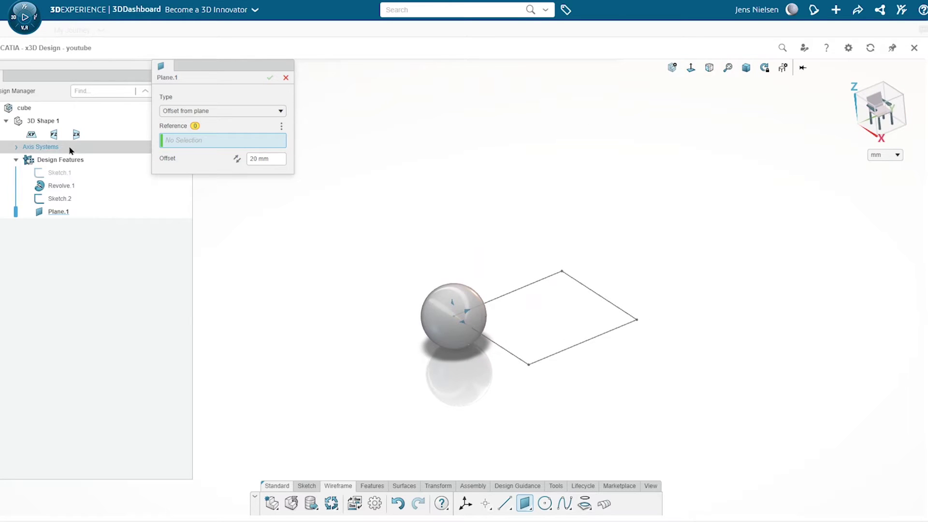
left_click(54, 135)
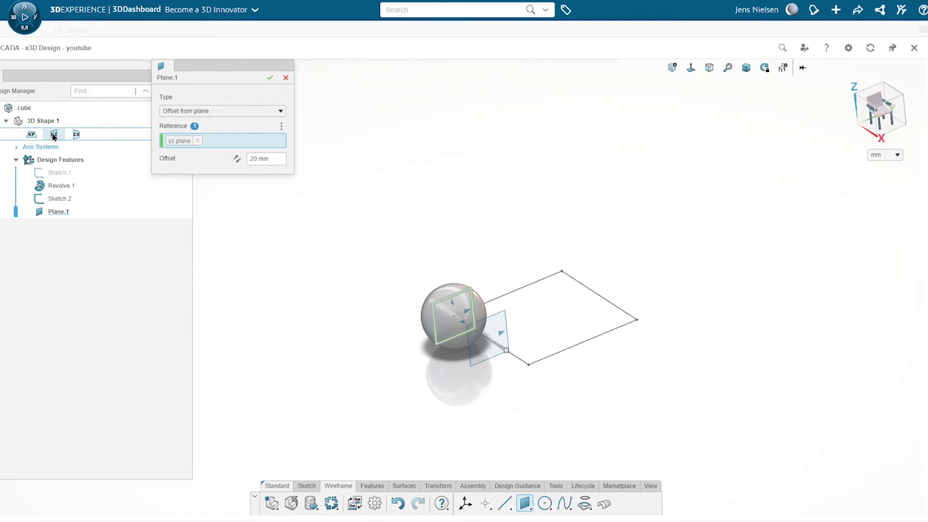
left_click(270, 160)
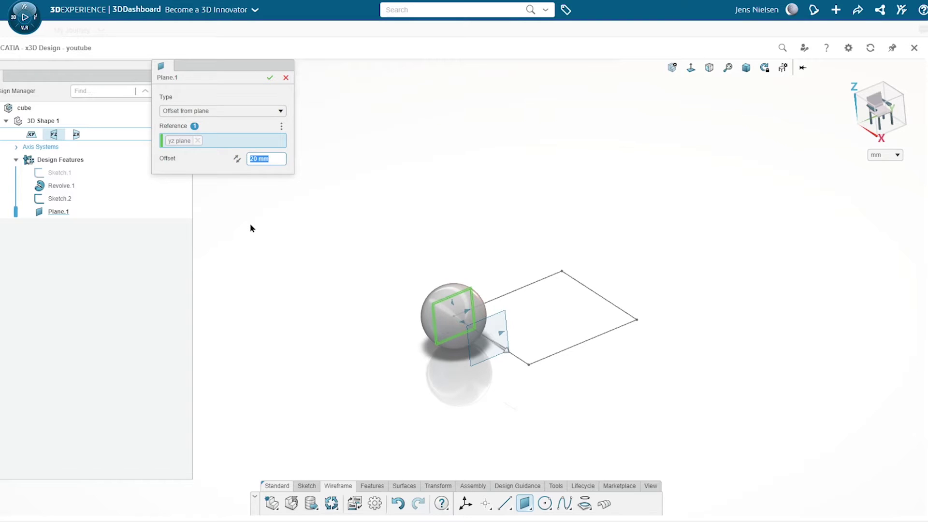
type("2")
left_click(270, 77)
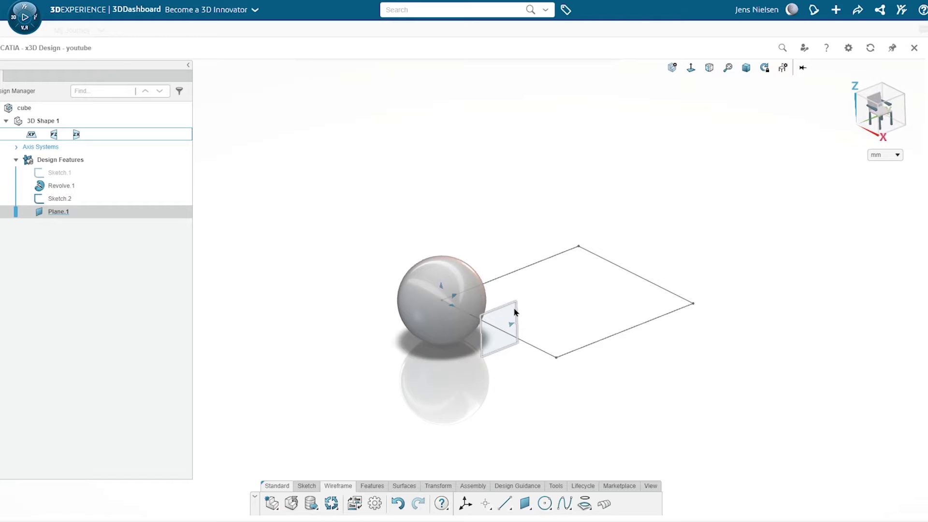
left_click(515, 312)
left_click(539, 270)
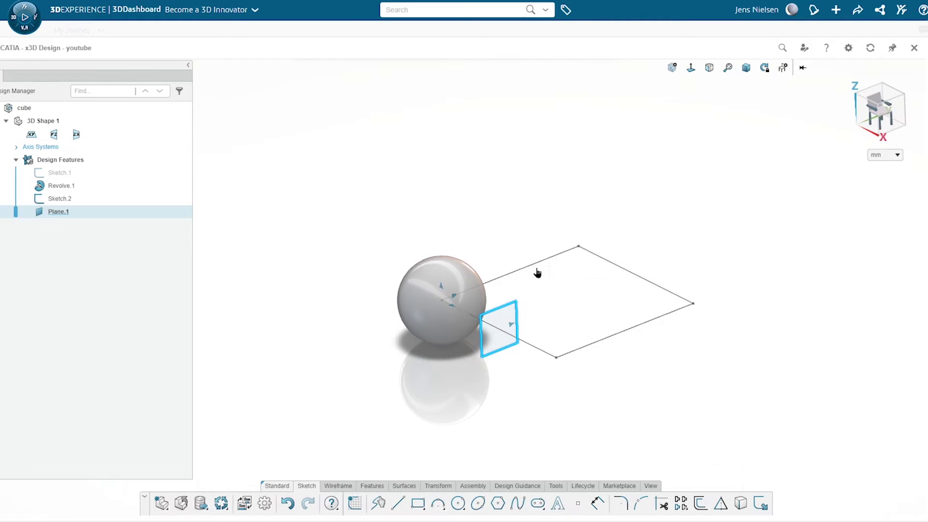
Step: Draw a circle at Plane.1's origin, dimension it to 9 mm diameter, and finish Sketch.3
right_click(459, 210)
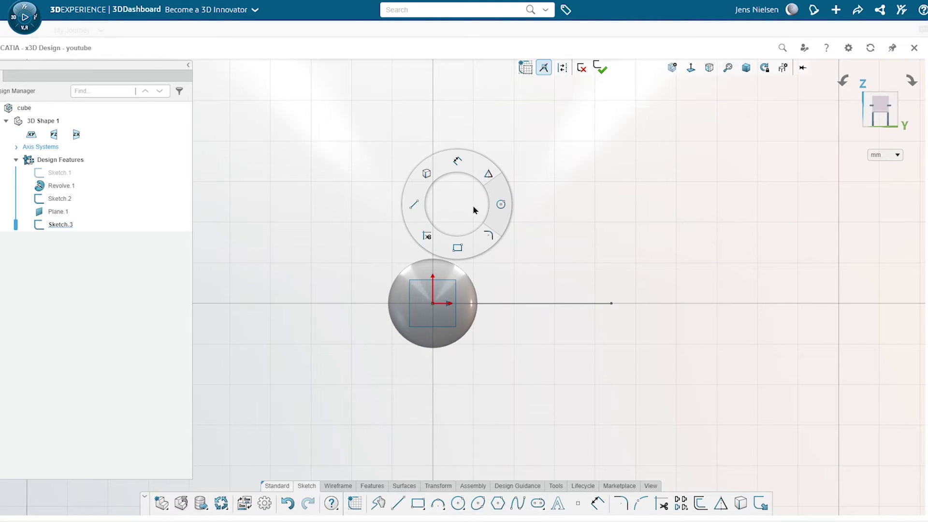
left_click(501, 206)
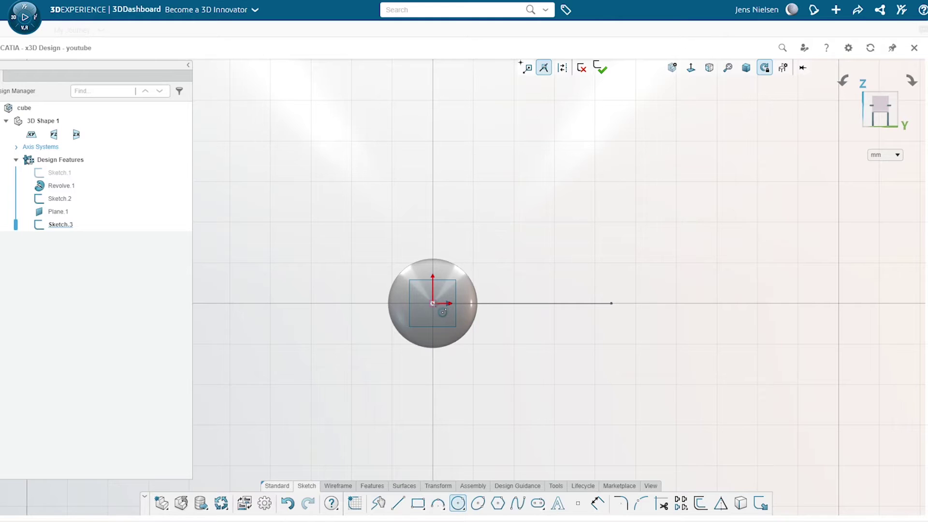
left_click(433, 303)
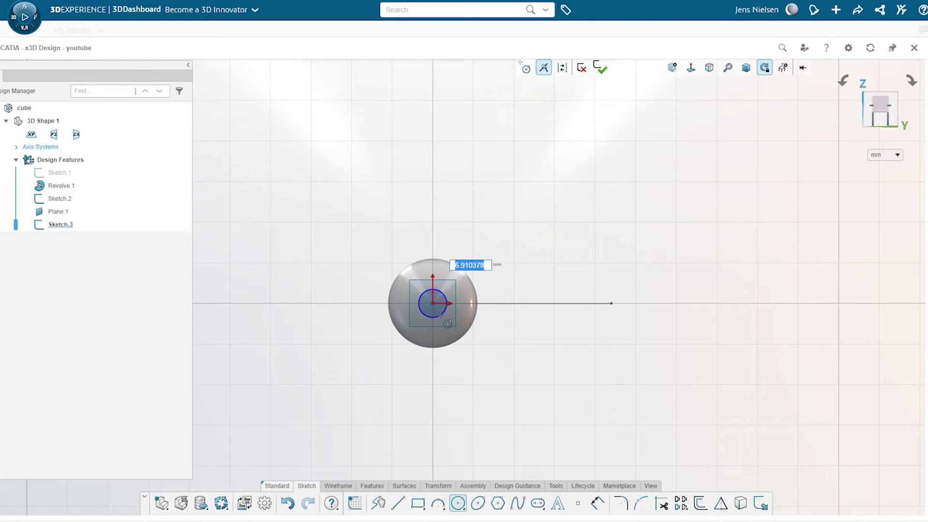
right_click(514, 373)
left_click(515, 331)
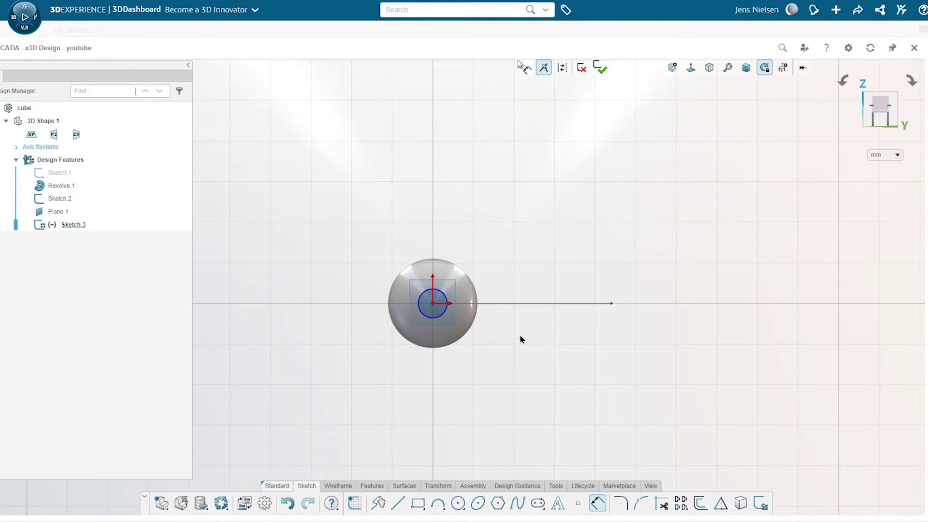
left_click(439, 315)
left_click(480, 358)
type("9")
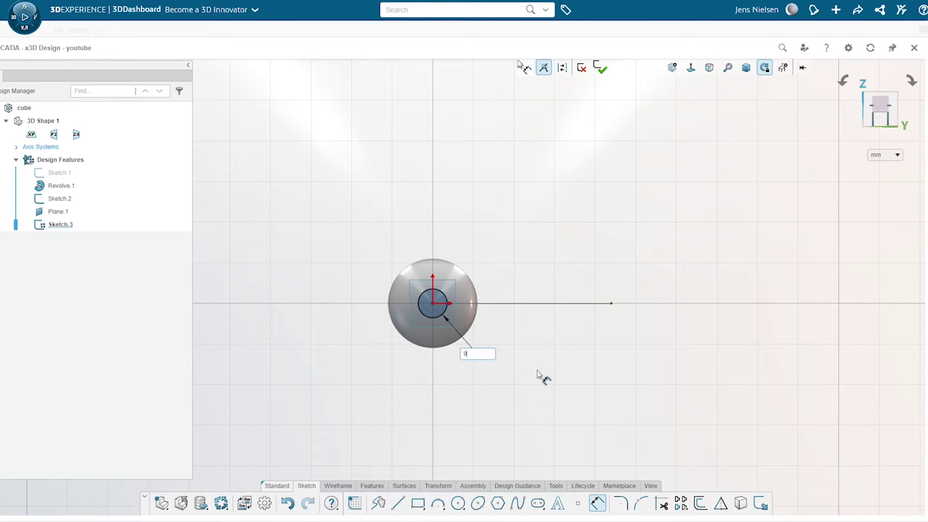
key("Return")
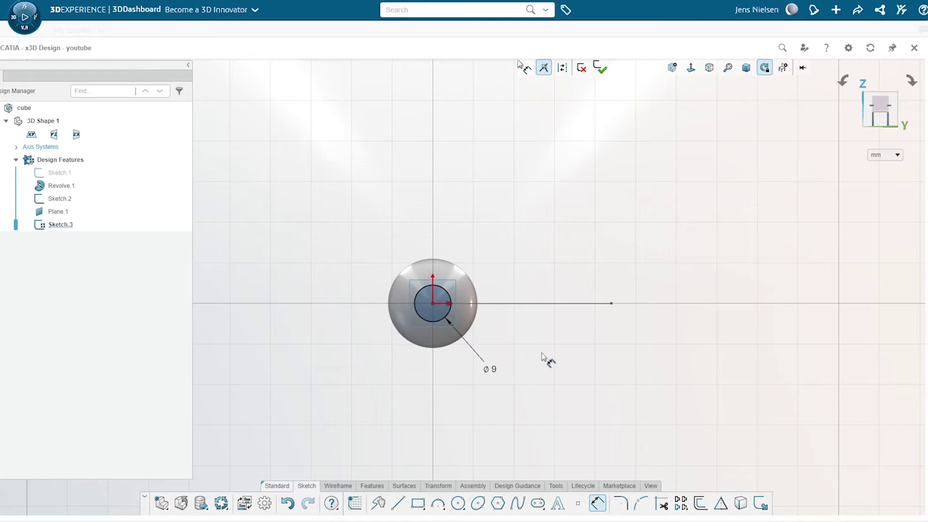
mouse_move(549, 242)
middle_mouse_down()
mouse_move(553, 234)
mouse_move(627, 248)
middle_mouse_up()
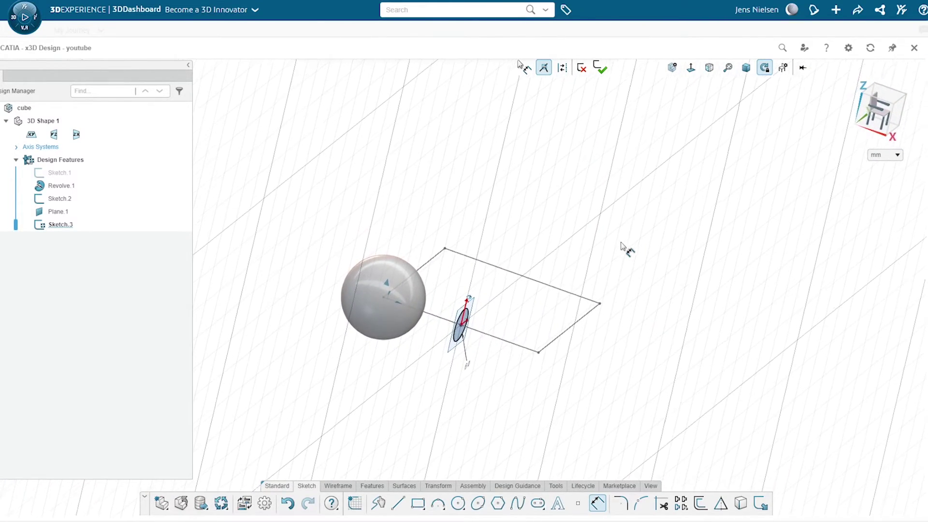
left_click(601, 68)
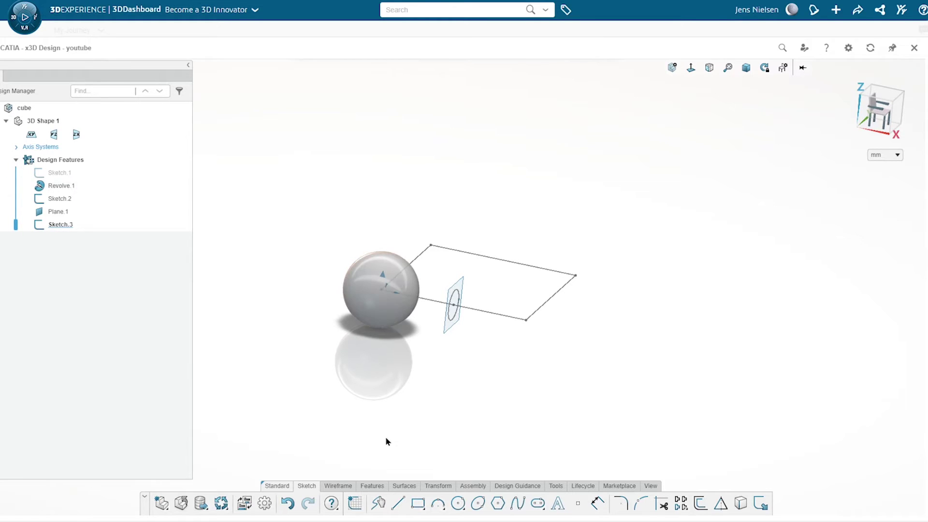
left_click(370, 486)
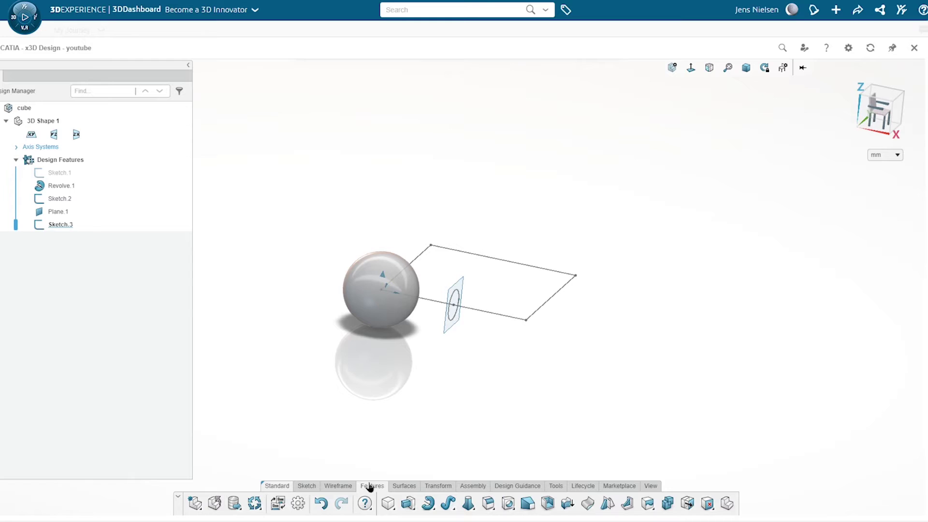
left_click(606, 504)
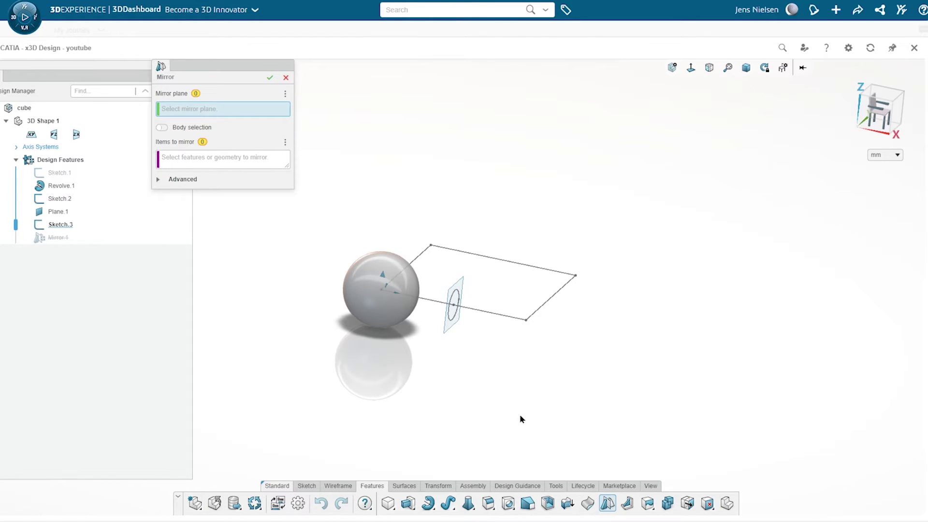
Step: Mirror the sphere body across Plane.1 as a separate, unmerged second sphere
left_click(62, 216)
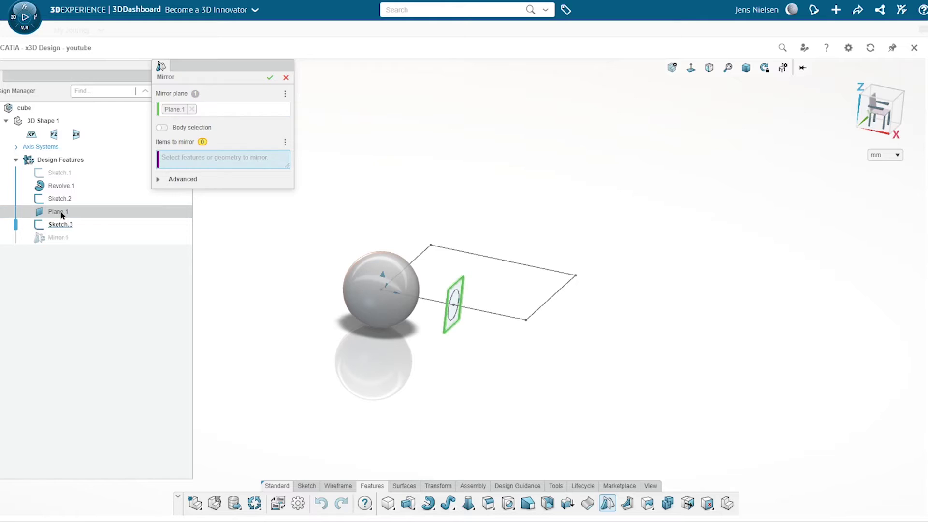
left_click(163, 129)
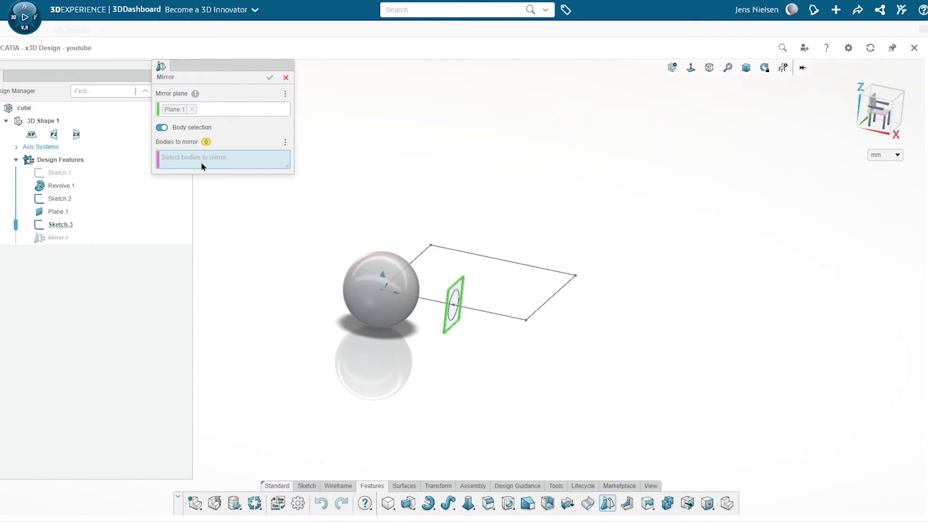
left_click(359, 292)
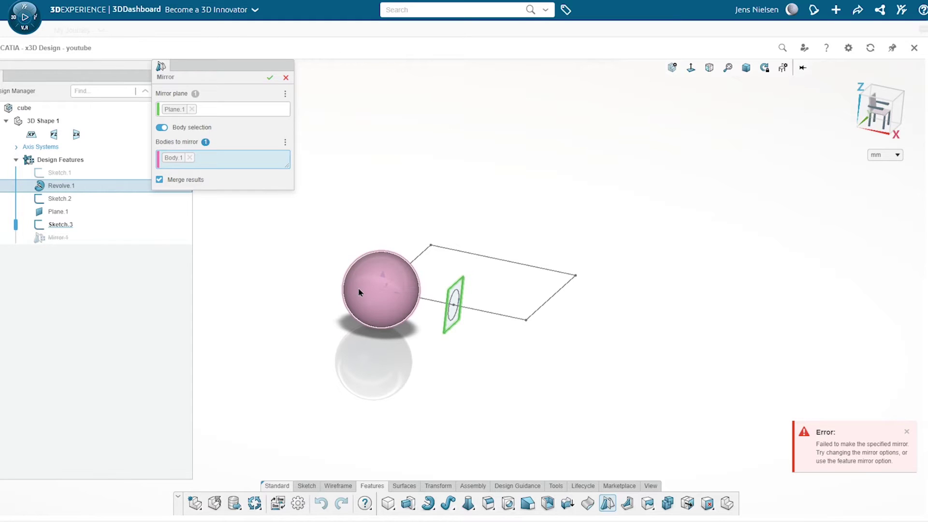
left_click(160, 180)
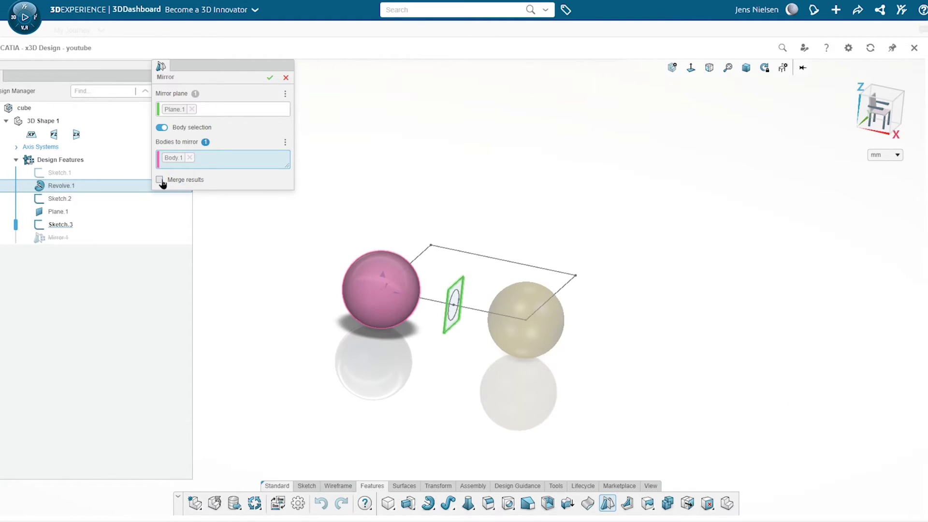
left_click(270, 78)
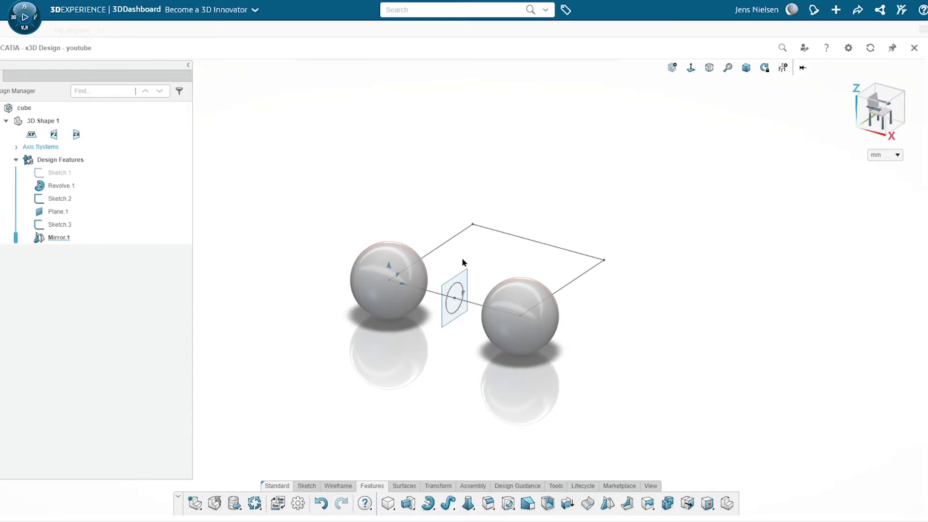
left_click(462, 289)
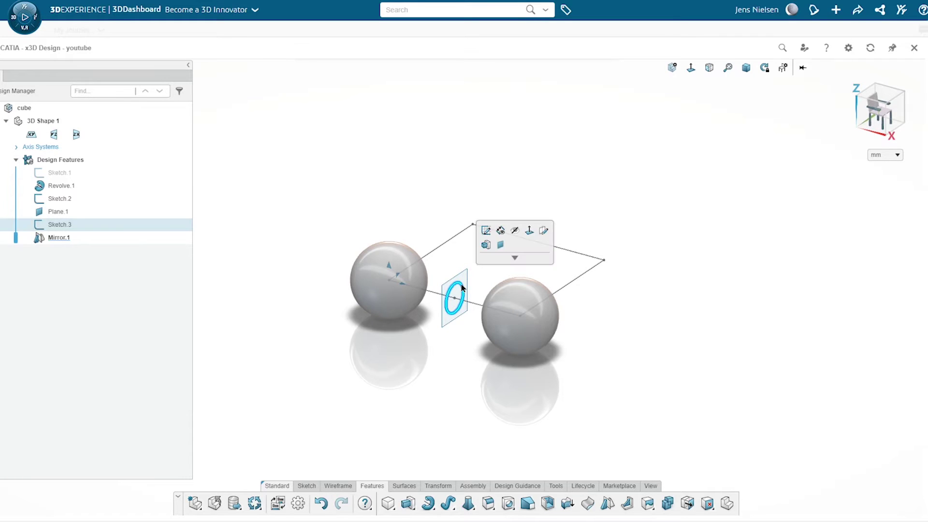
Step: Extrude the 9 mm circle as a new body, limited on one side by the left sphere's surface
left_click(486, 245)
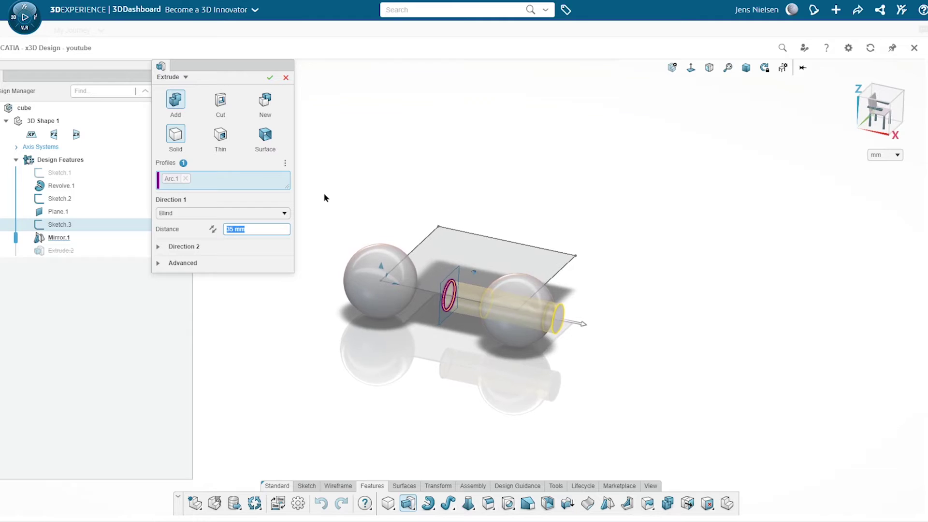
left_click(268, 105)
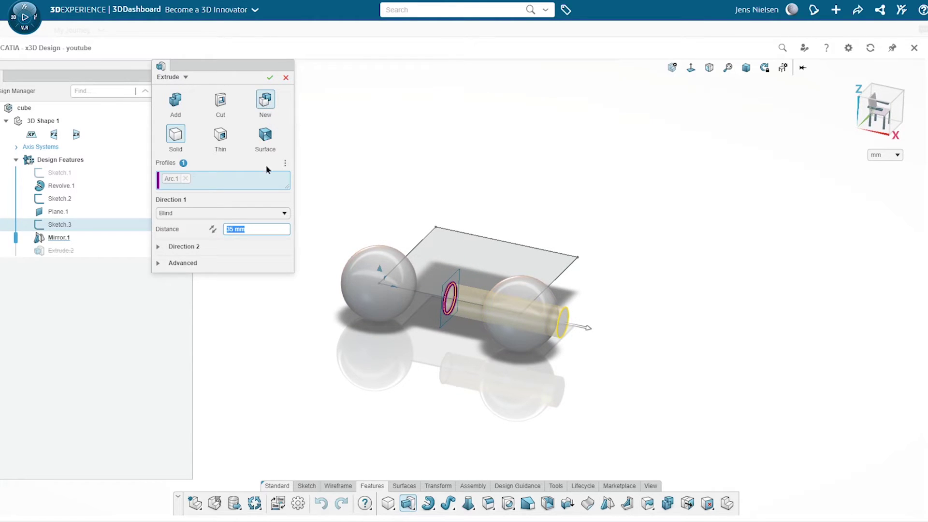
left_click(284, 215)
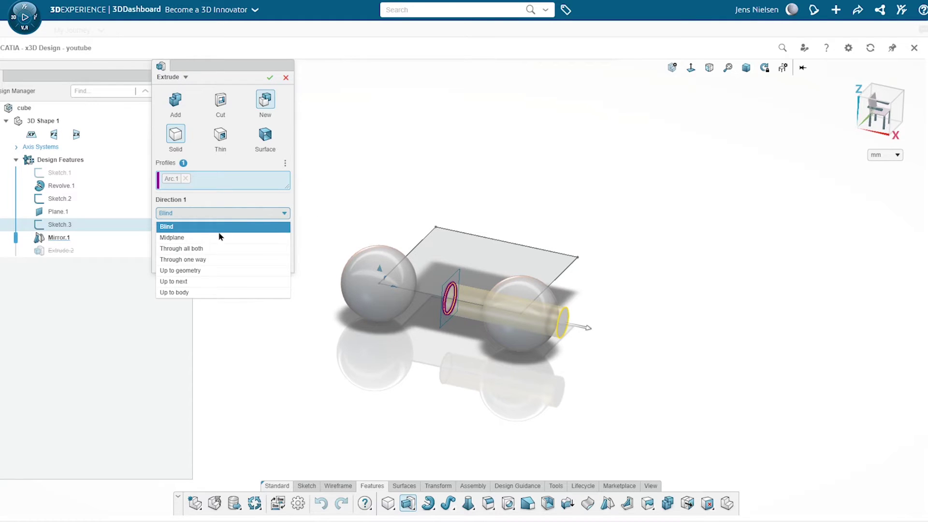
left_click(197, 270)
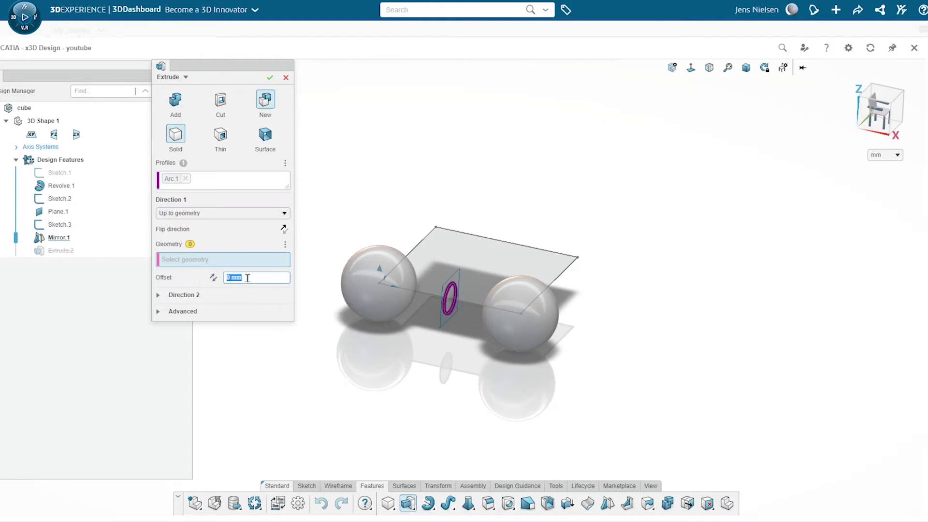
left_click(377, 303)
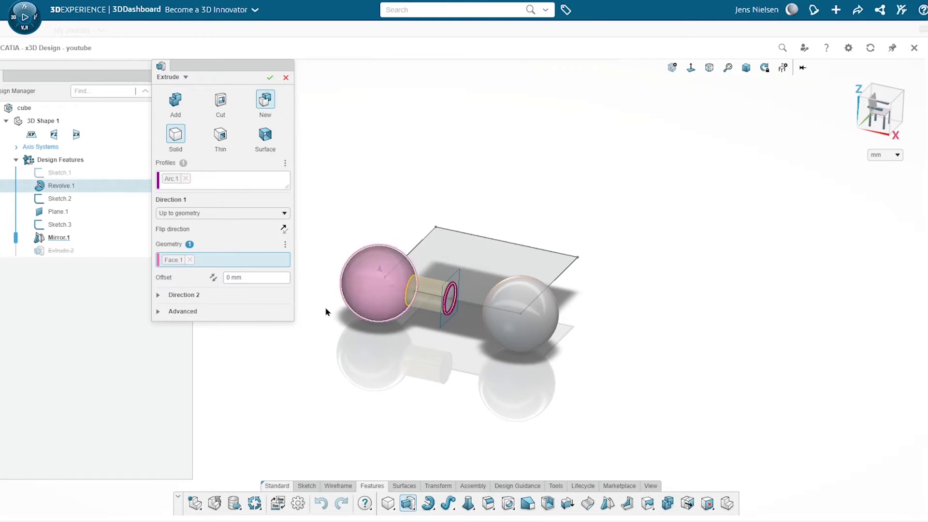
Step: Extend the second direction up to the right sphere's surface and confirm the rod
left_click(160, 296)
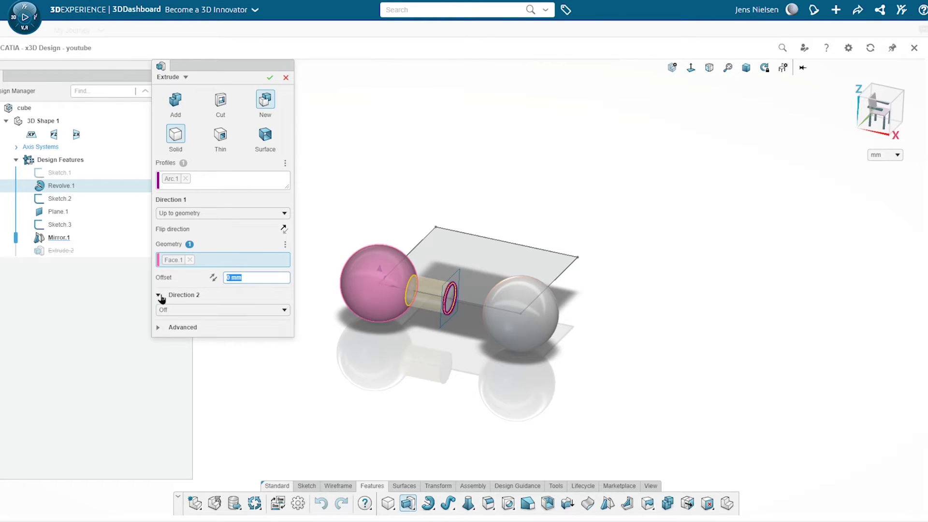
left_click(285, 313)
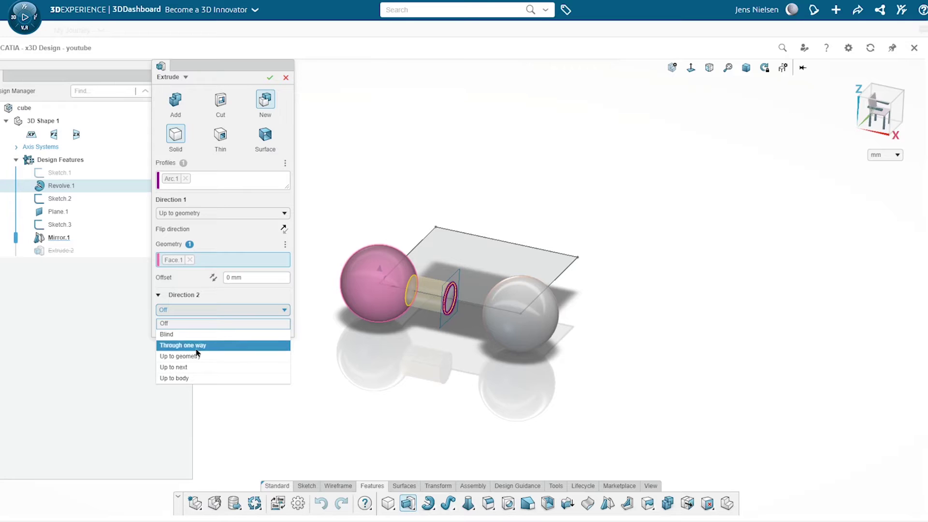
left_click(232, 355)
middle_click_drag(302, 352, 492, 328)
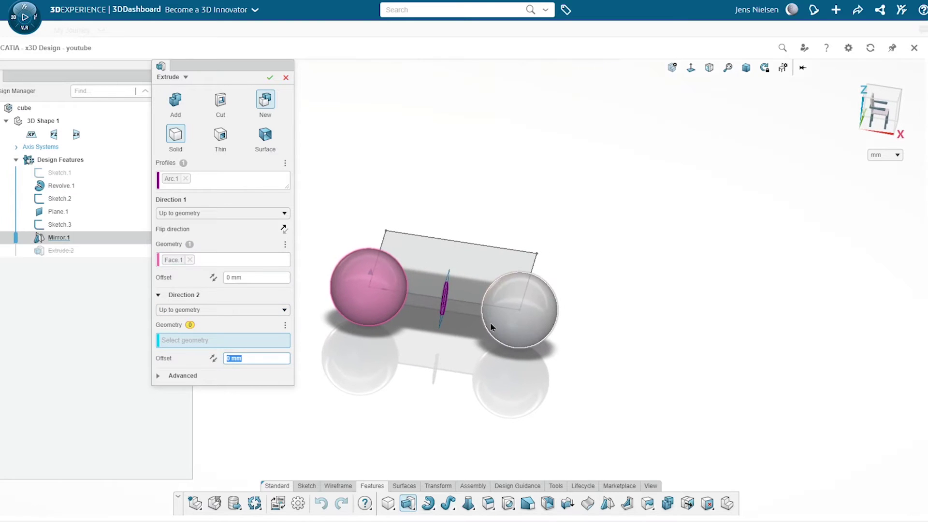
left_click(491, 326)
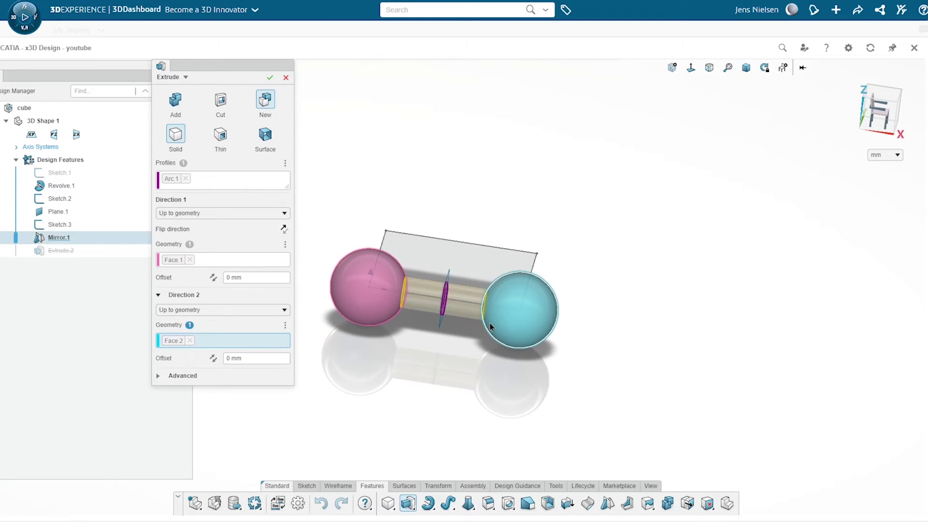
left_click(270, 78)
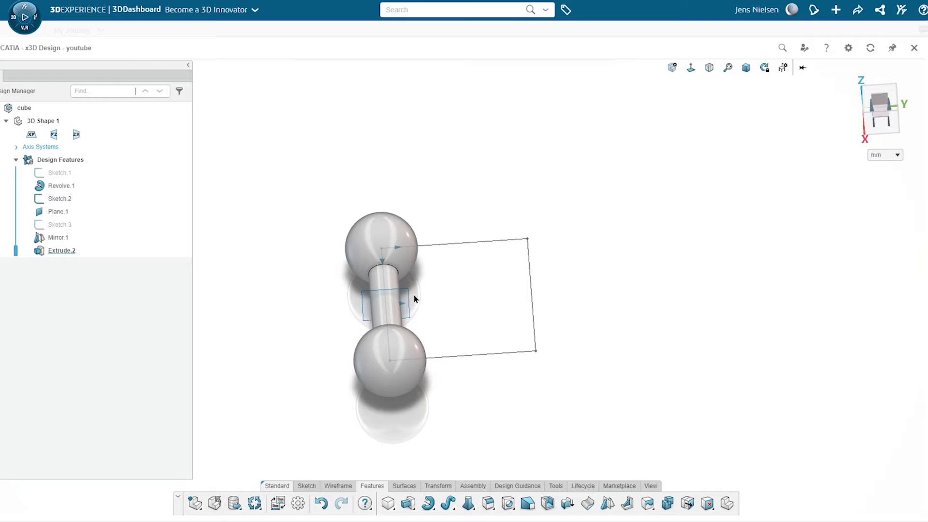
middle_click_drag(414, 294, 414, 301)
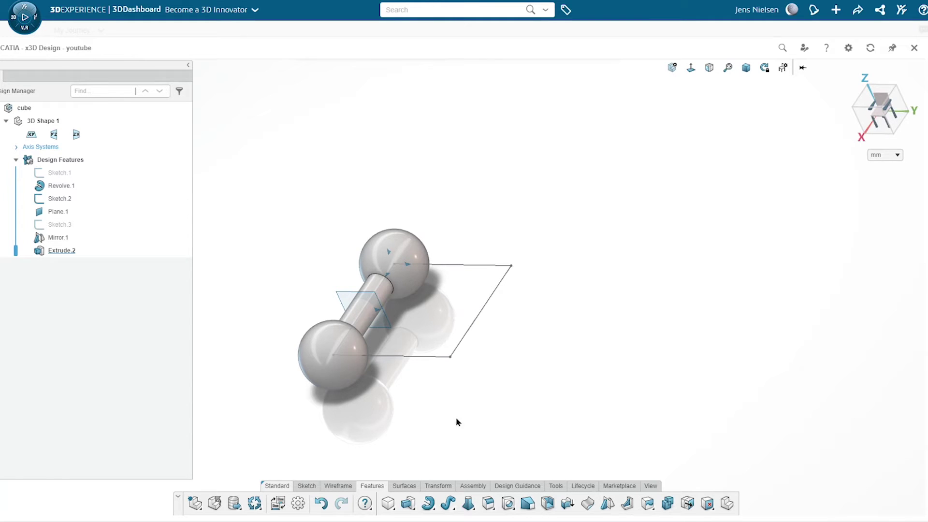
Step: Create Plane.2 using the zx plane as reference with a 22 mm offset
left_click(335, 487)
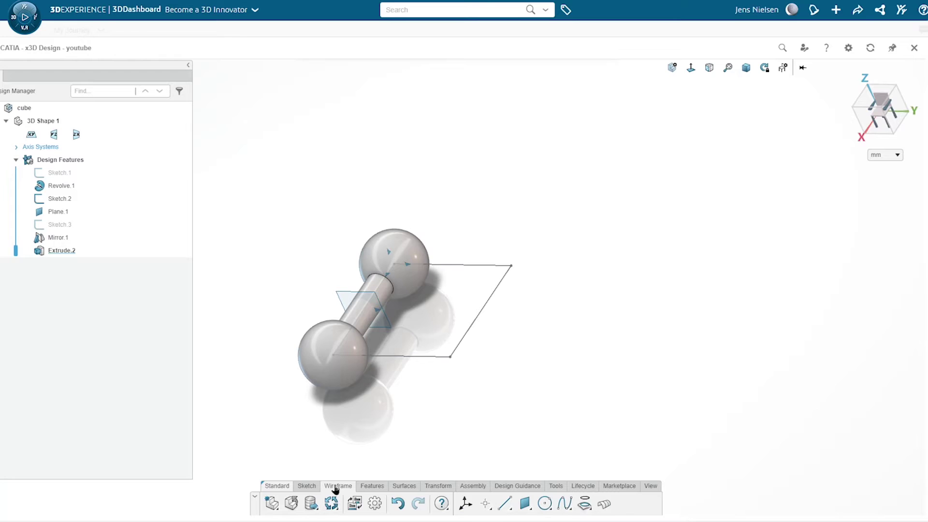
left_click(524, 503)
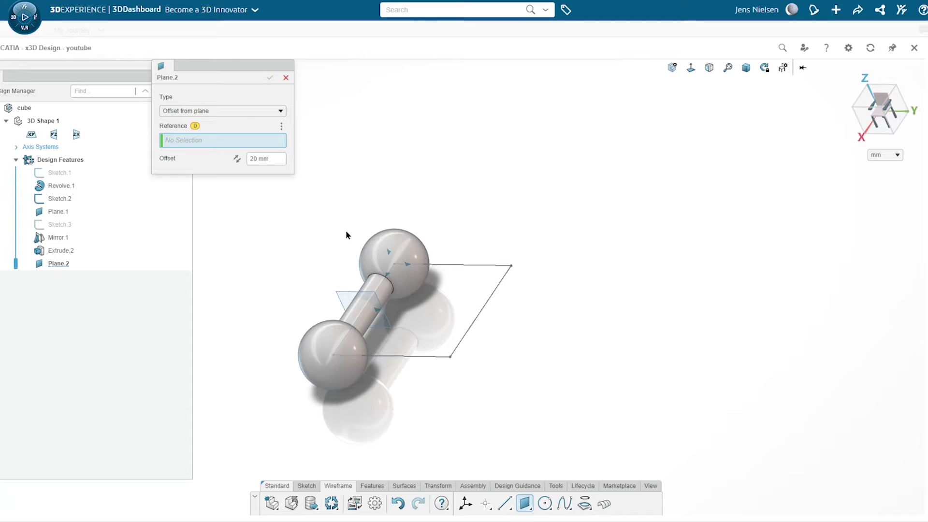
left_click(76, 135)
double_click(262, 158)
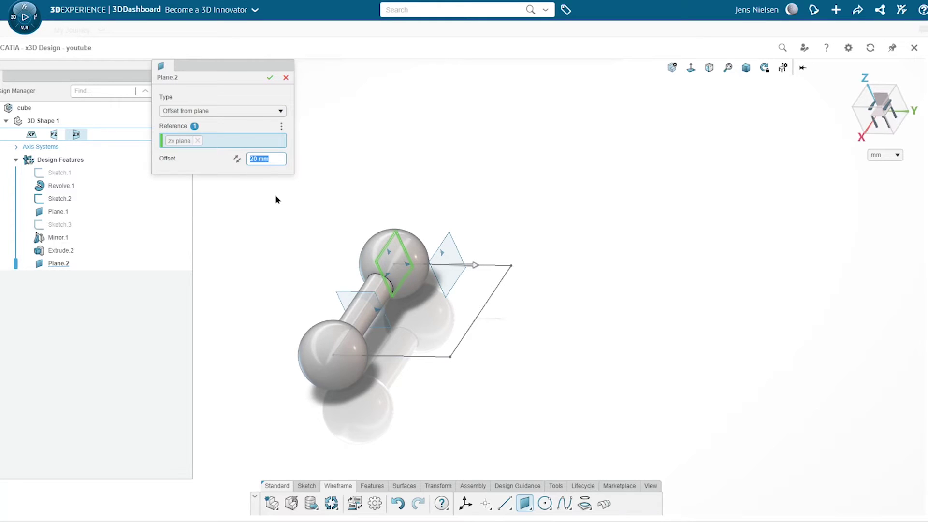
type("22")
left_click(269, 80)
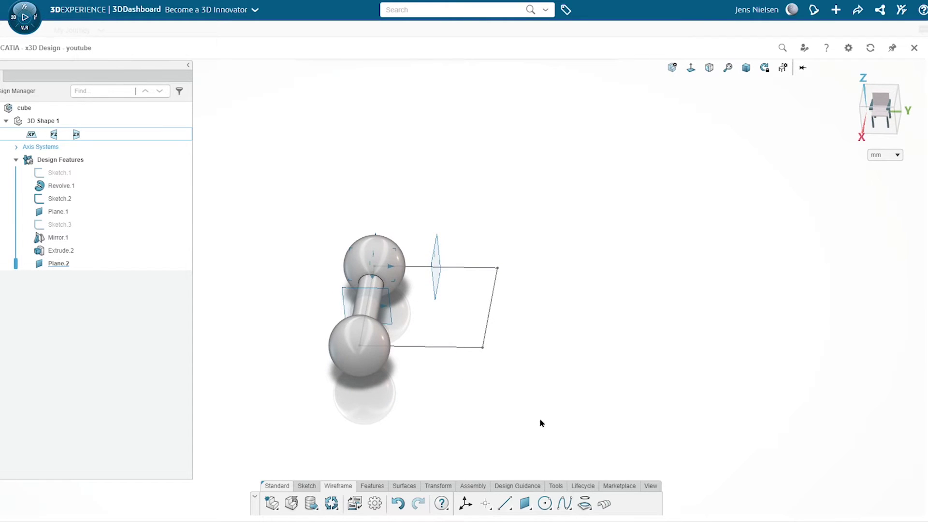
Step: Mirror the top and bottom sphere bodies across Plane.2 as separate bodies, making four corner spheres
left_click(379, 487)
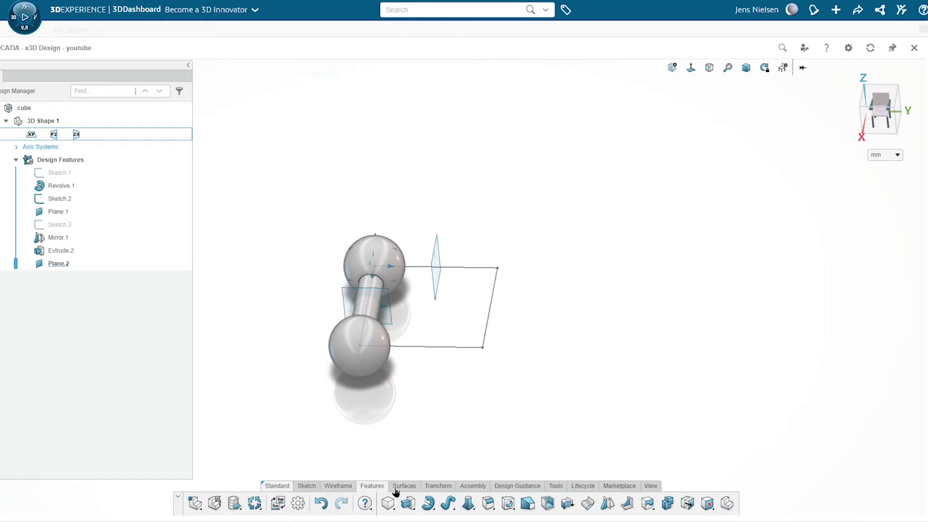
left_click(606, 505)
middle_click_drag(586, 356, 512, 303)
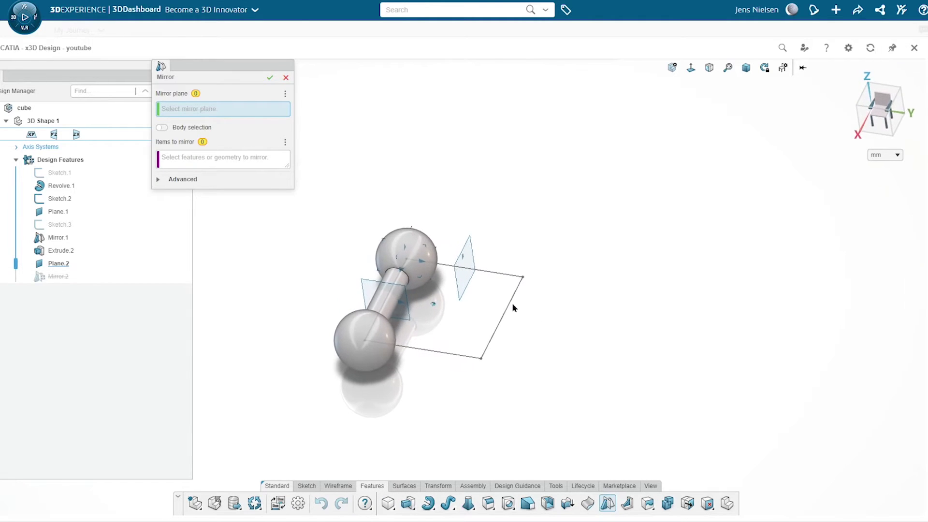
left_click(463, 292)
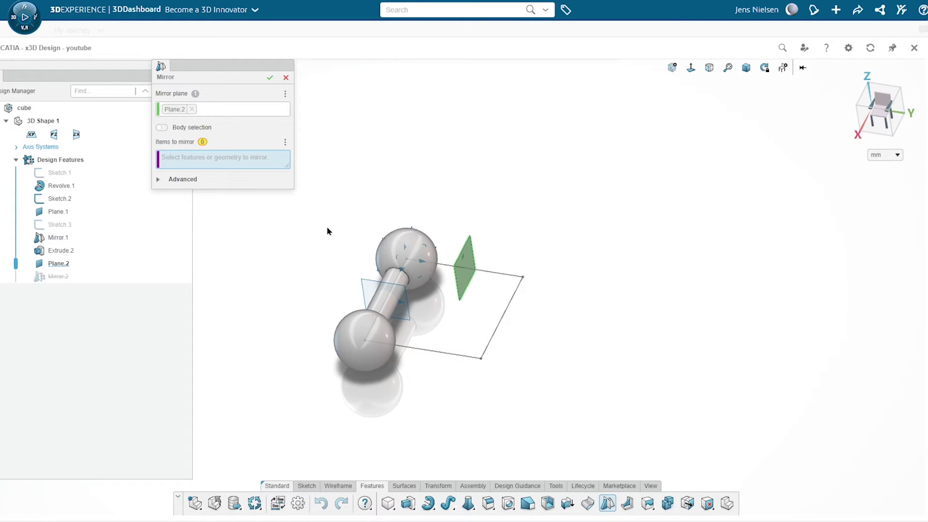
left_click(162, 128)
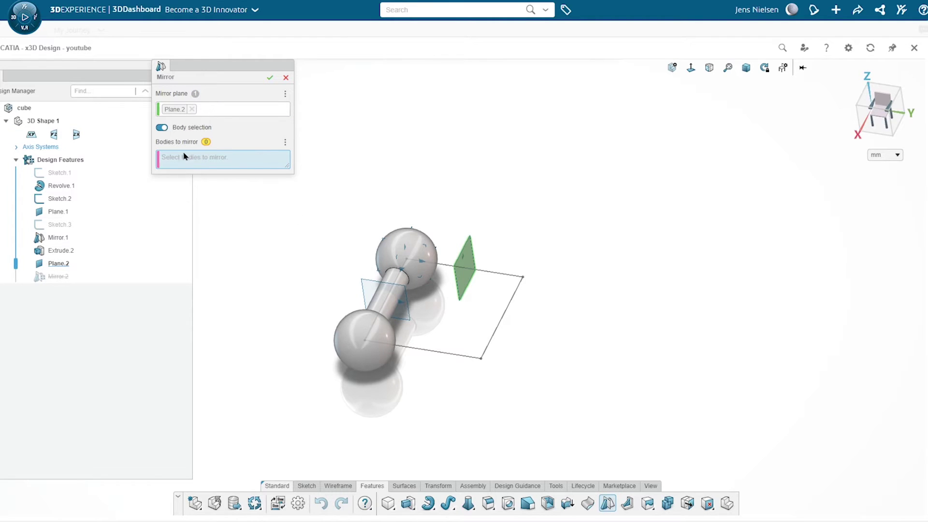
left_click(406, 245)
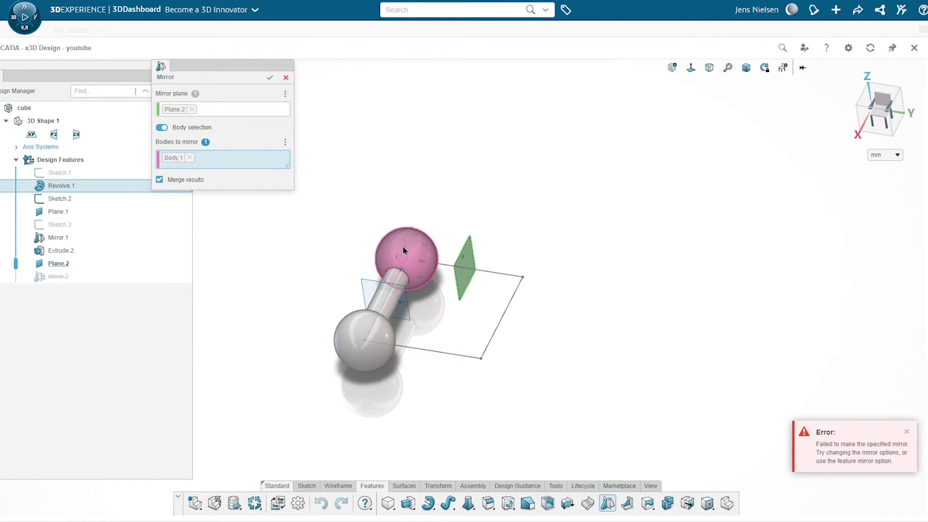
left_click(372, 340)
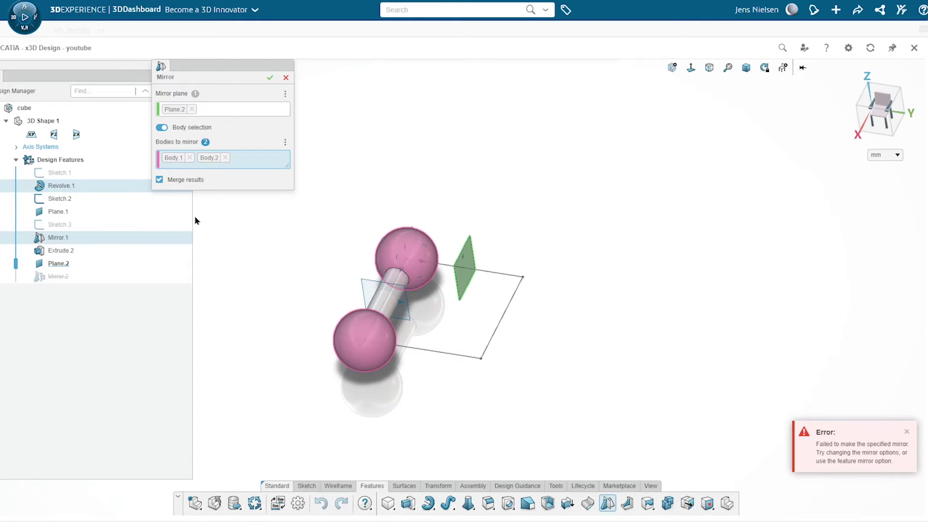
left_click(160, 180)
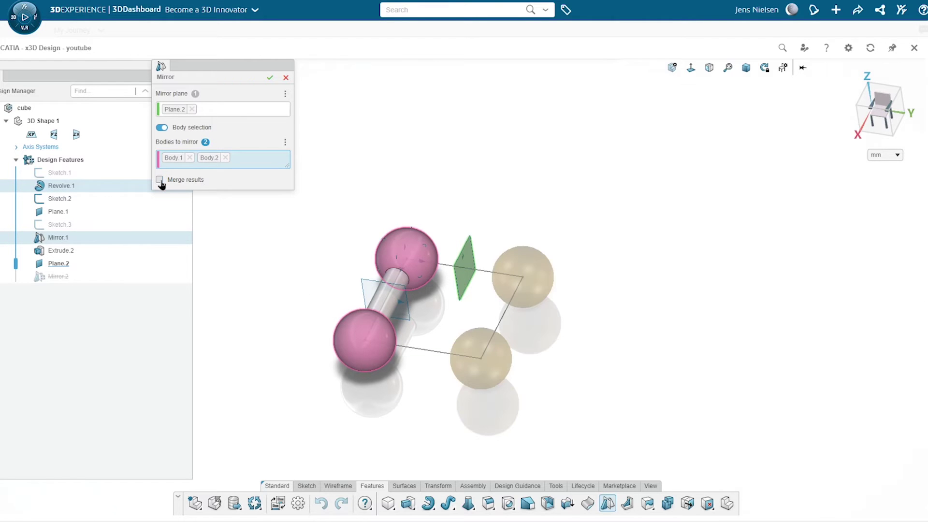
left_click(269, 77)
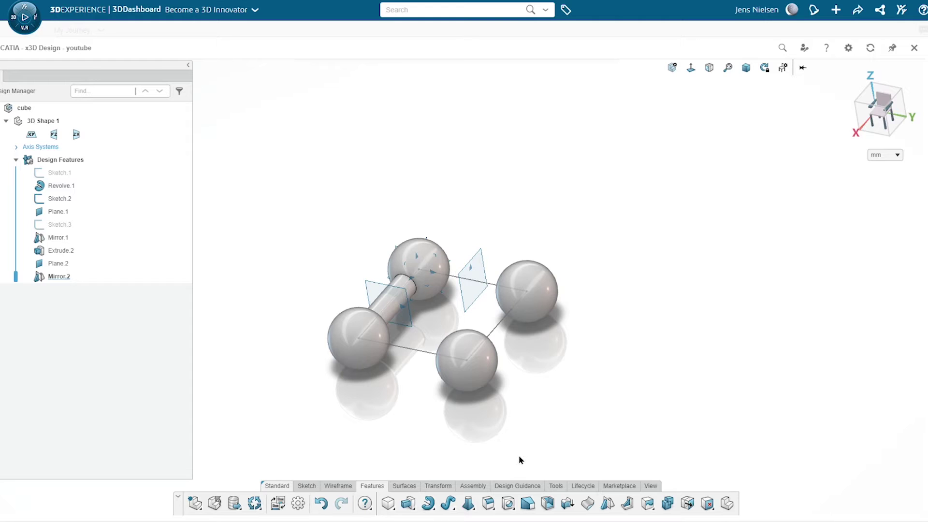
middle_click_drag(537, 382, 446, 373)
mouse_move(442, 300)
middle_mouse_down()
mouse_move(469, 365)
mouse_move(438, 379)
mouse_move(441, 371)
middle_mouse_up()
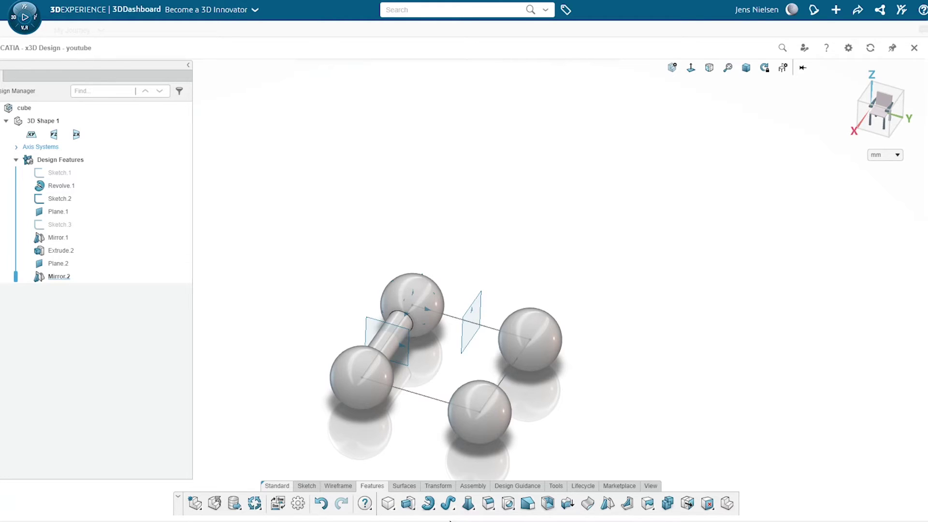
left_click(338, 486)
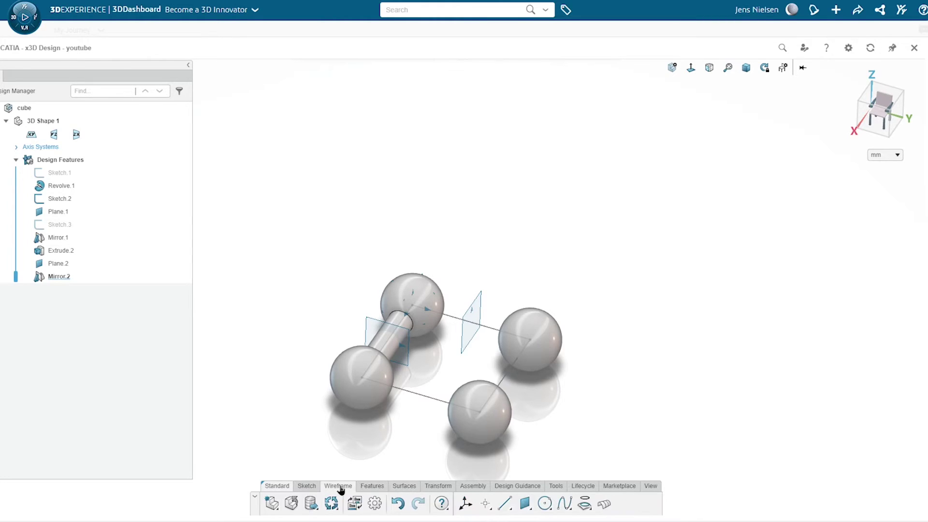
left_click(511, 514)
left_click(526, 486)
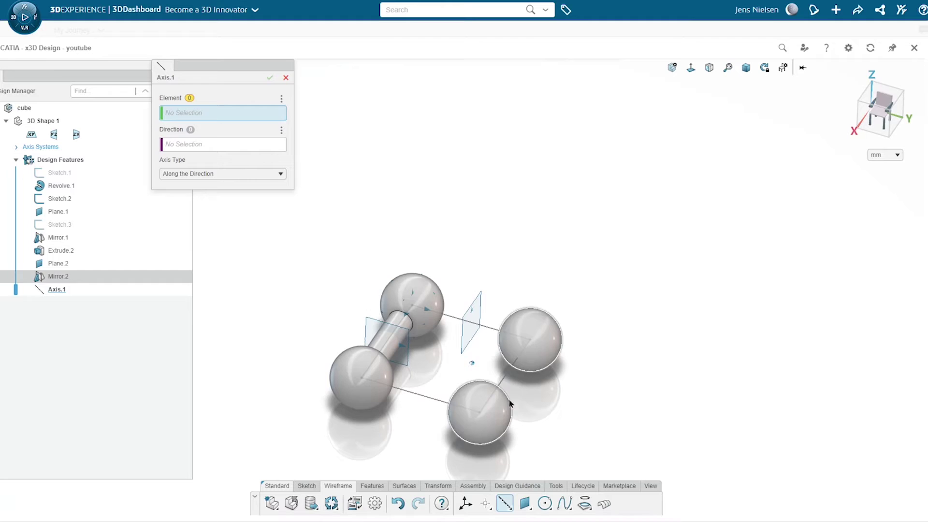
middle_click_drag(512, 410, 467, 348)
left_click(468, 348)
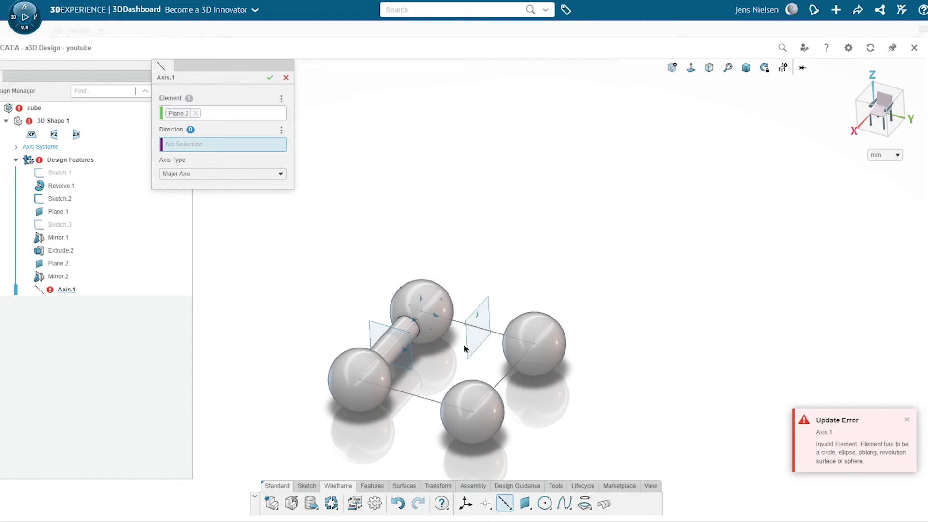
left_click(419, 354)
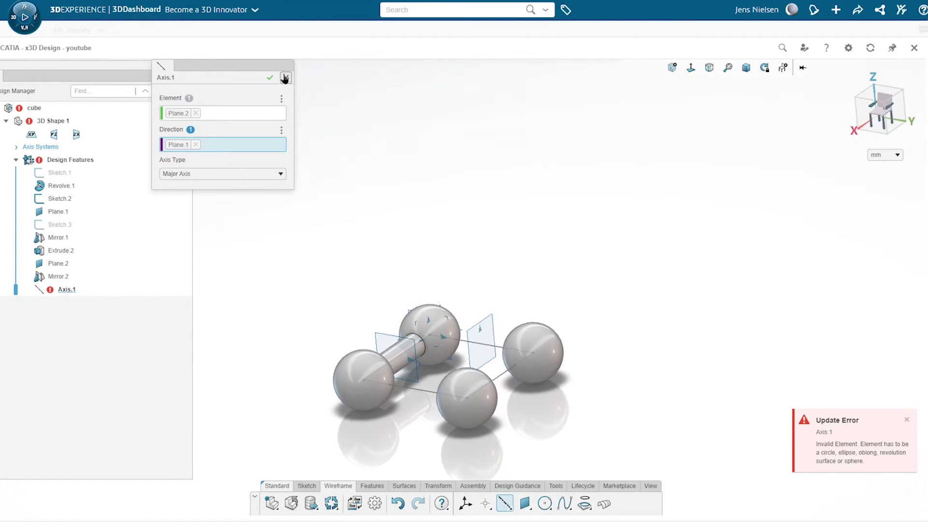
left_click(286, 78)
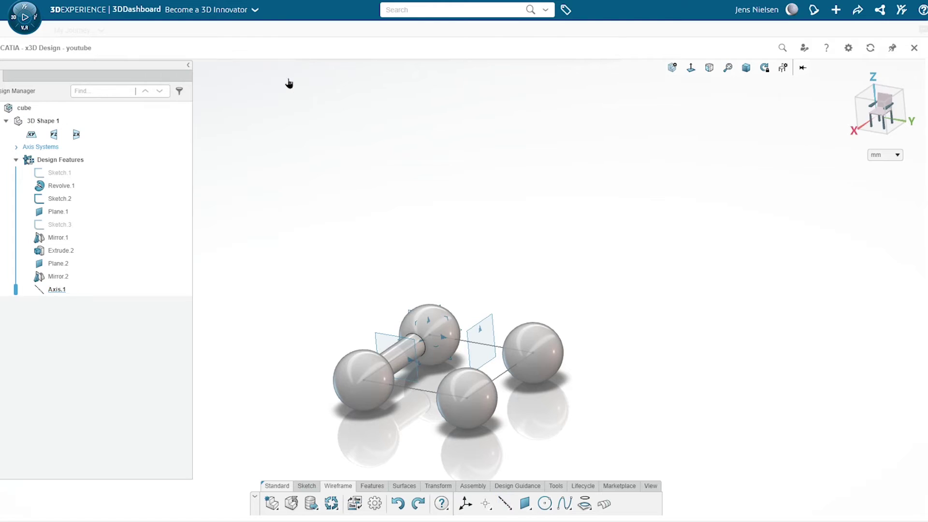
left_click(482, 327)
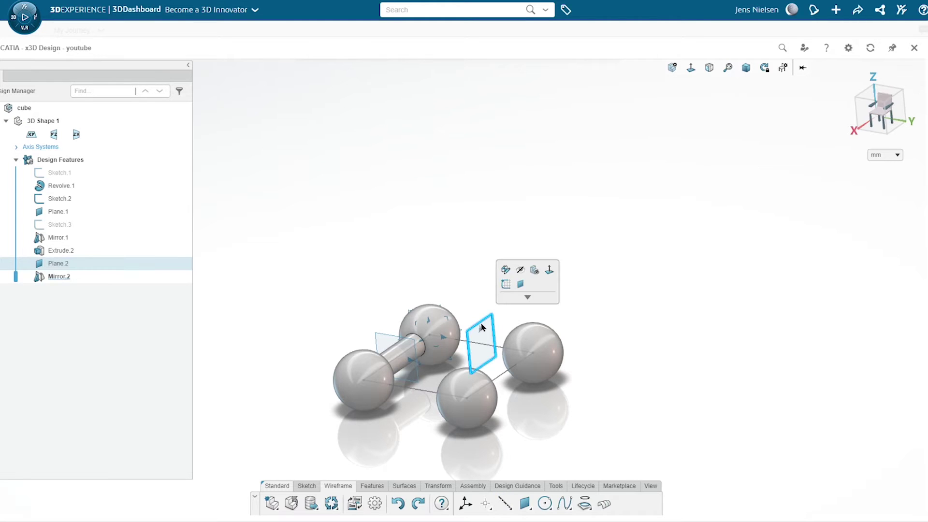
Step: Sketch on the new plane a vertical line rising from the rod's middle
left_click(506, 285)
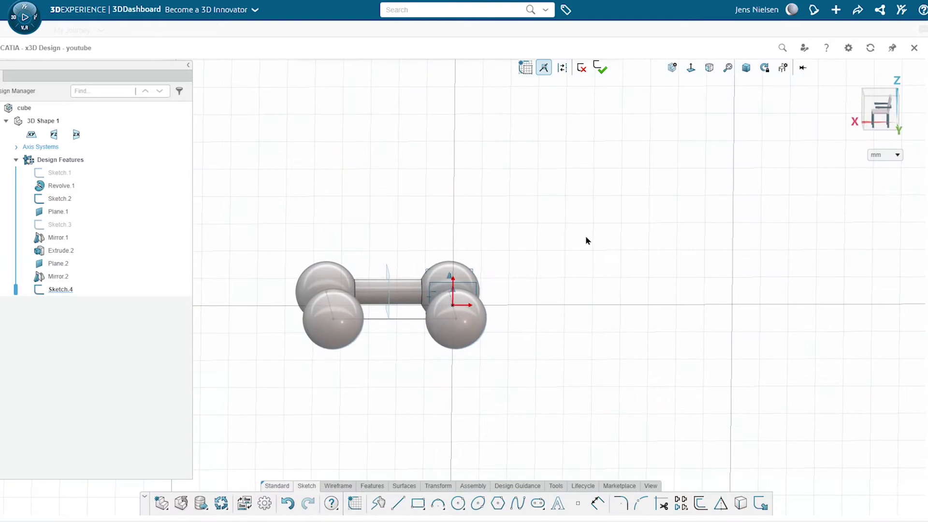
right_click(584, 236)
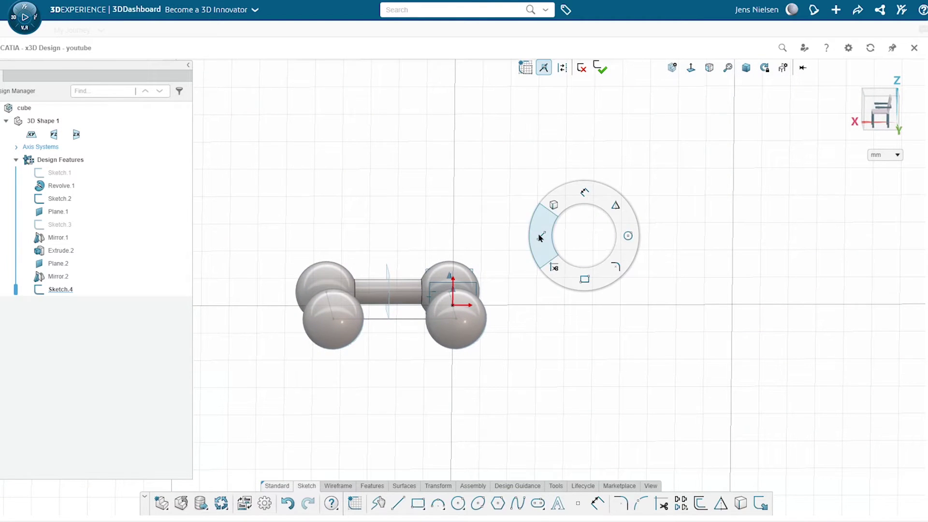
left_click(536, 242)
left_click(391, 307)
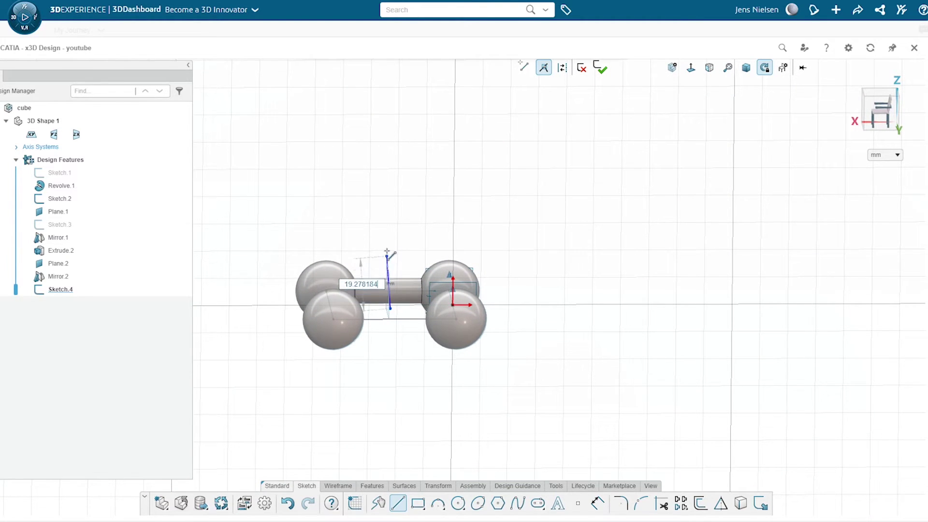
left_click(392, 215)
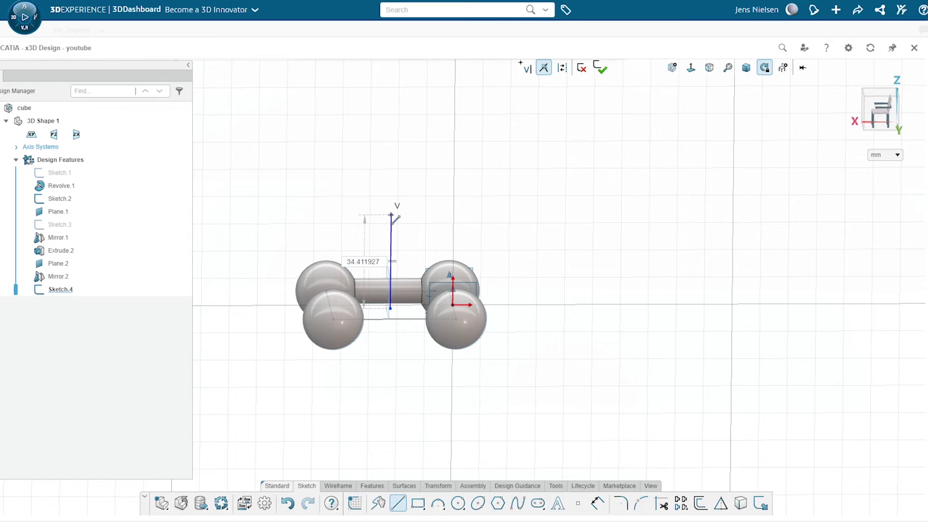
key("Escape")
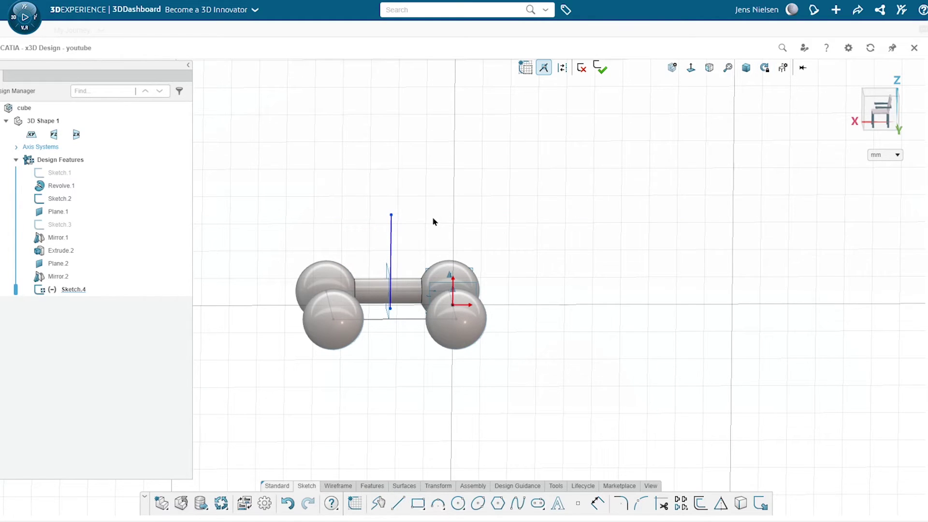
Step: Dimension the vertical line 22 mm horizontally from the origin and finish the sketch
left_click(391, 250)
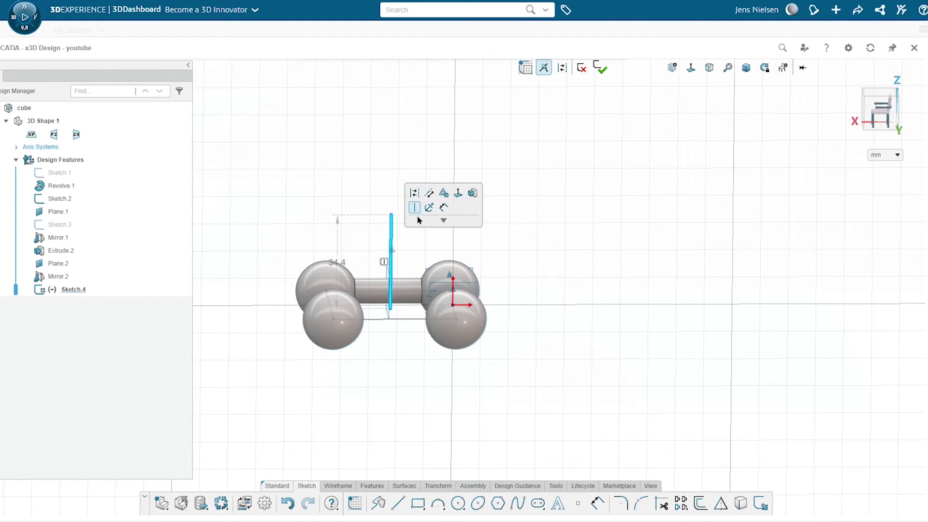
left_click(544, 250)
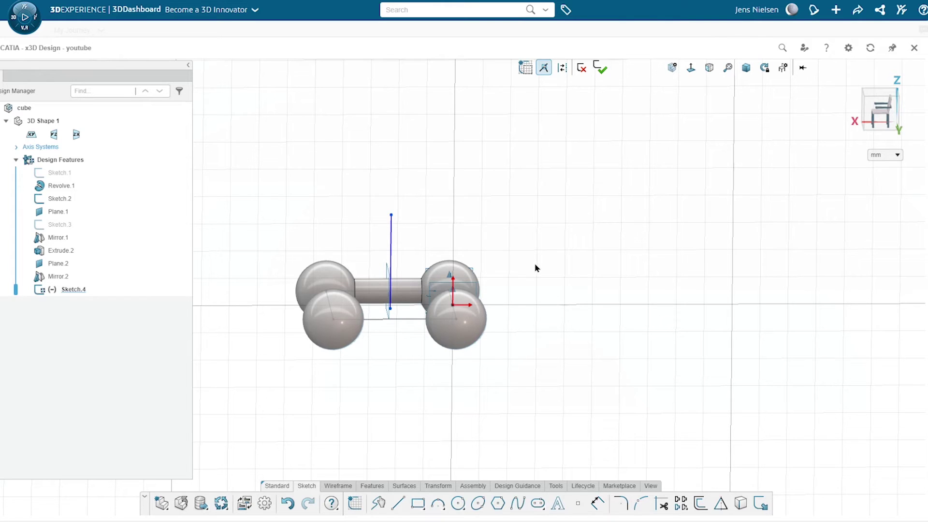
right_click(537, 269)
left_click(535, 219)
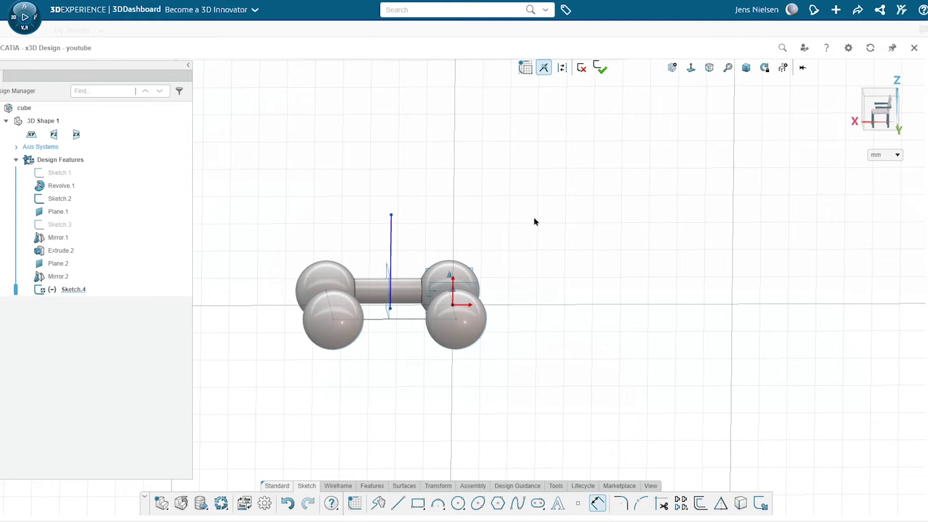
left_click(454, 305)
left_click(392, 293)
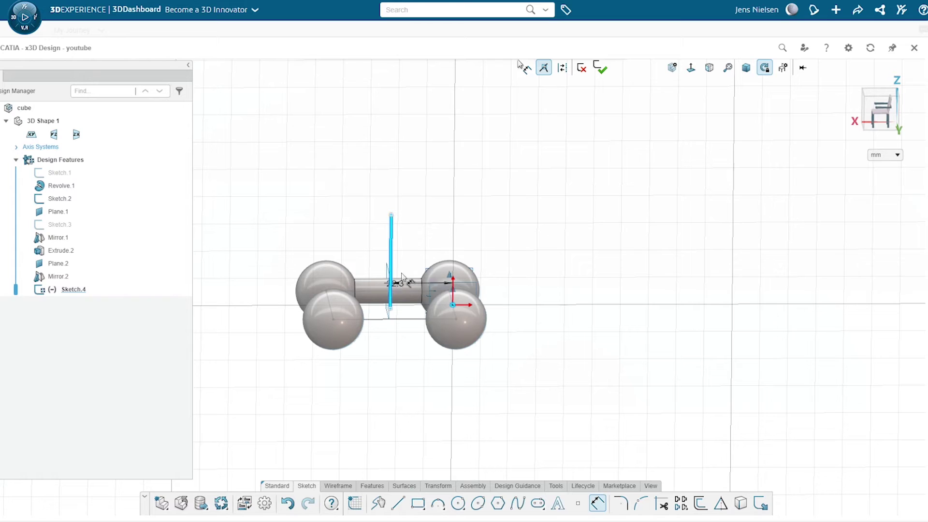
left_click(412, 258)
type("22")
key("Return")
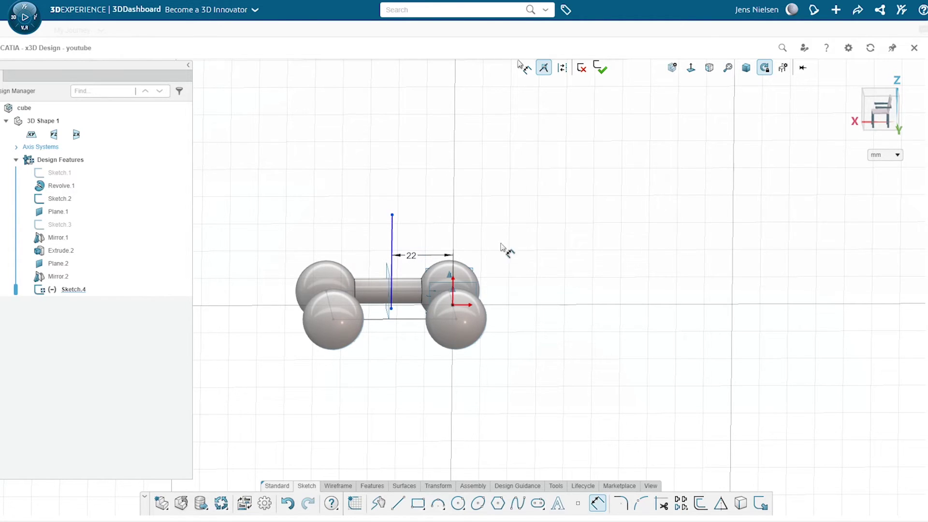
middle_click_drag(540, 239, 694, 200)
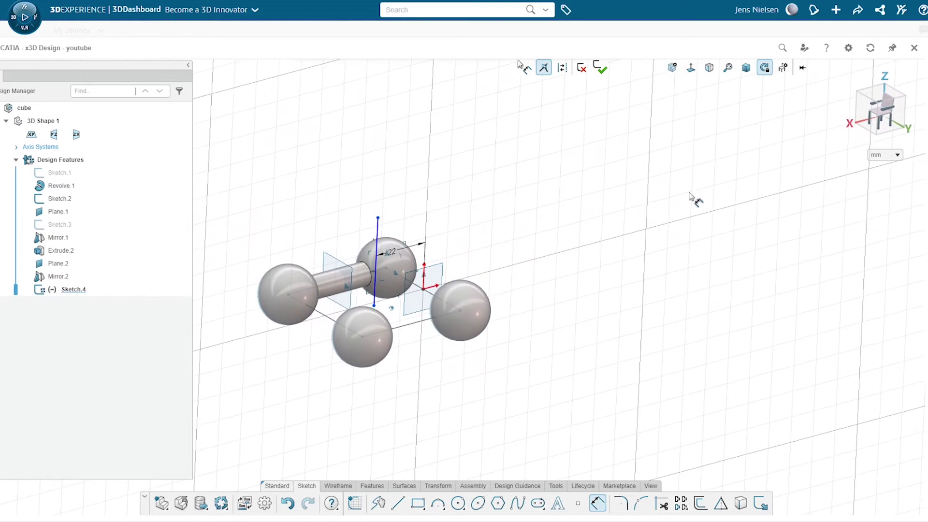
left_click(600, 68)
Step: Start a Circular Component Pattern from the Assembly tools
middle_click_drag(557, 194, 531, 293)
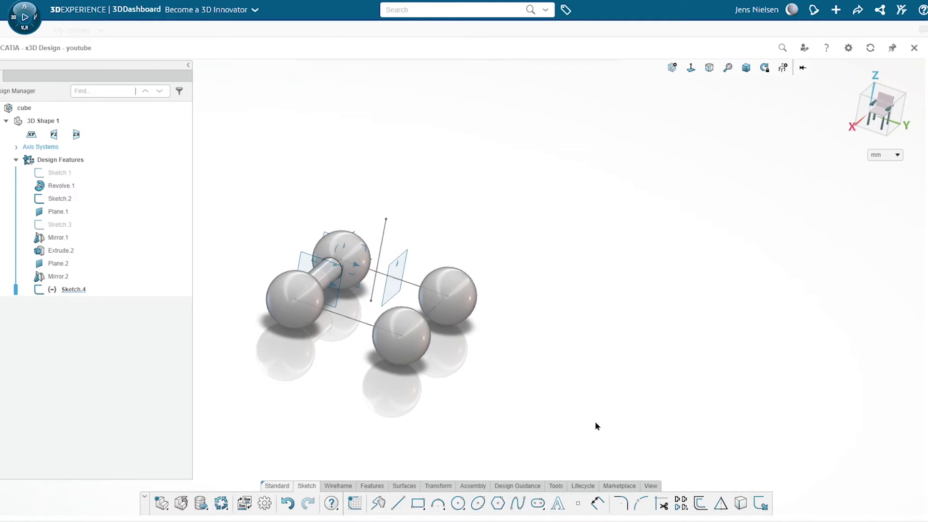
left_click(371, 487)
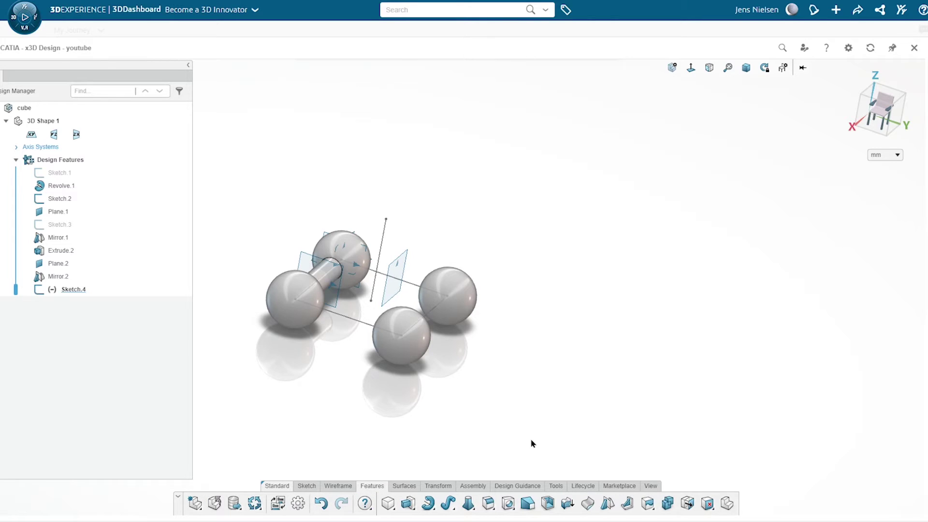
left_click(477, 487)
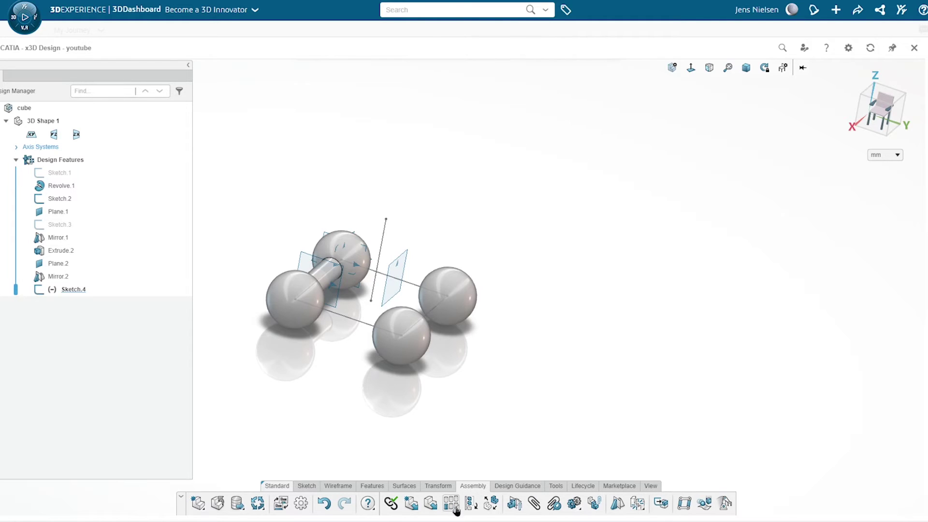
left_click(458, 511)
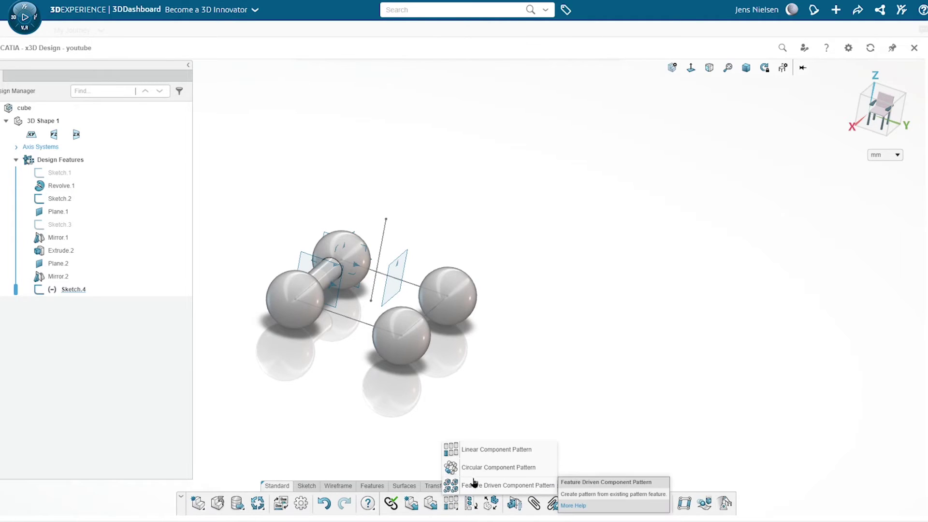
left_click(484, 467)
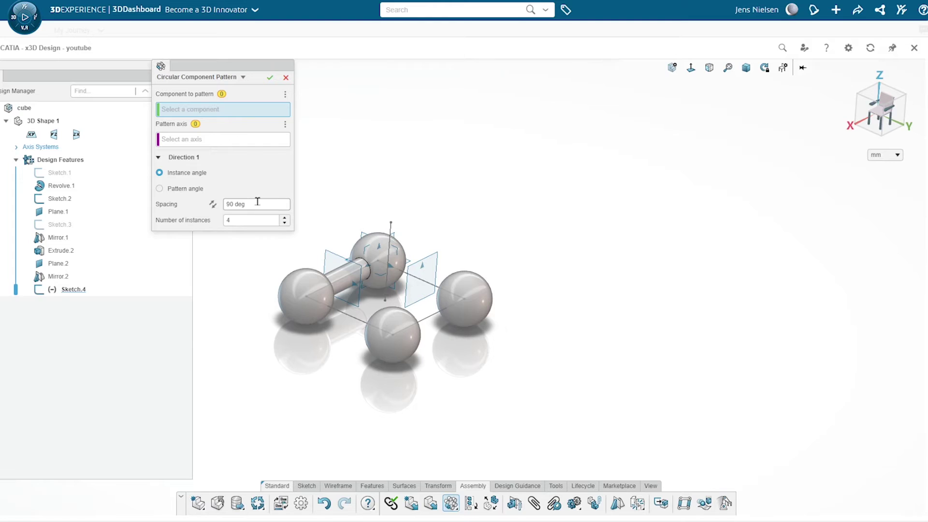
left_click(208, 143)
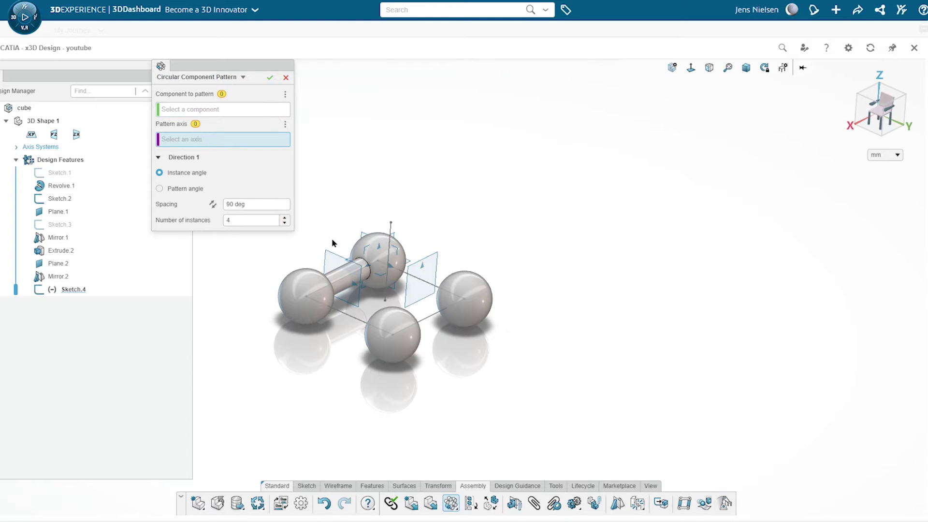
left_click(389, 243)
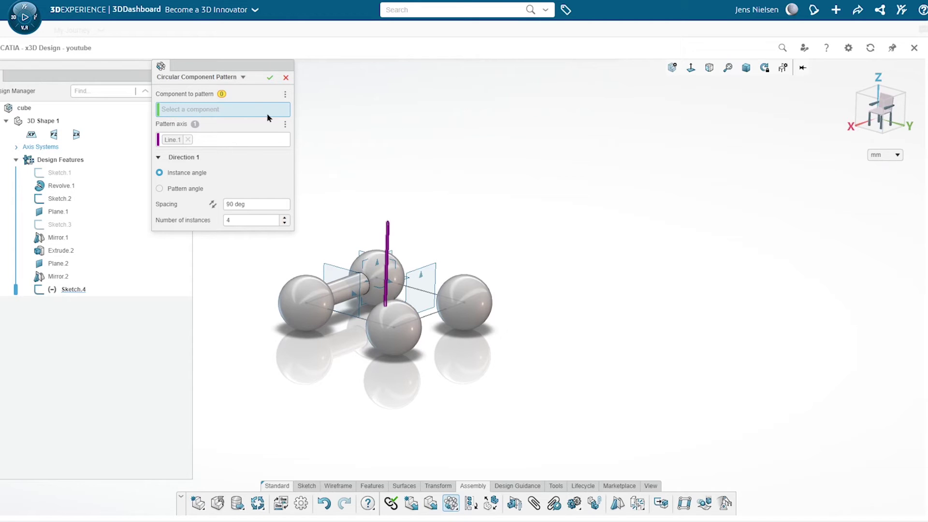
left_click(270, 81)
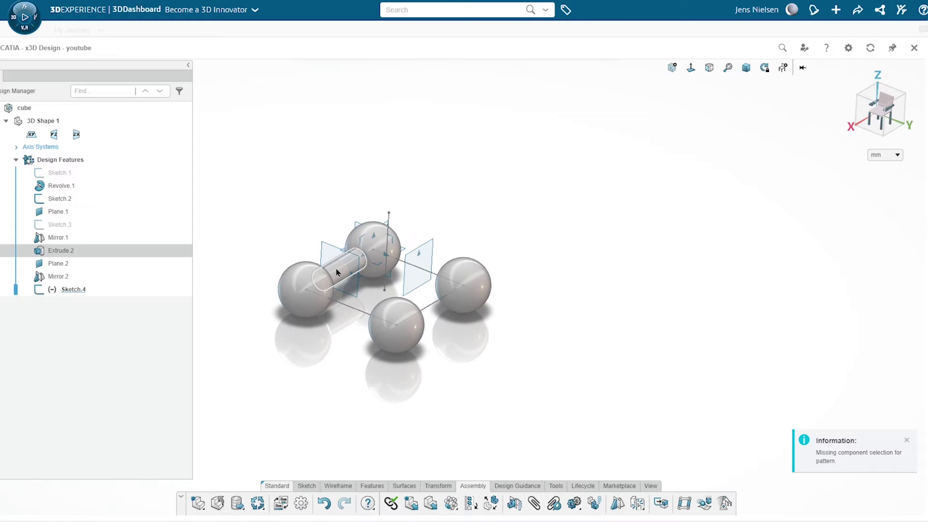
left_click(73, 251)
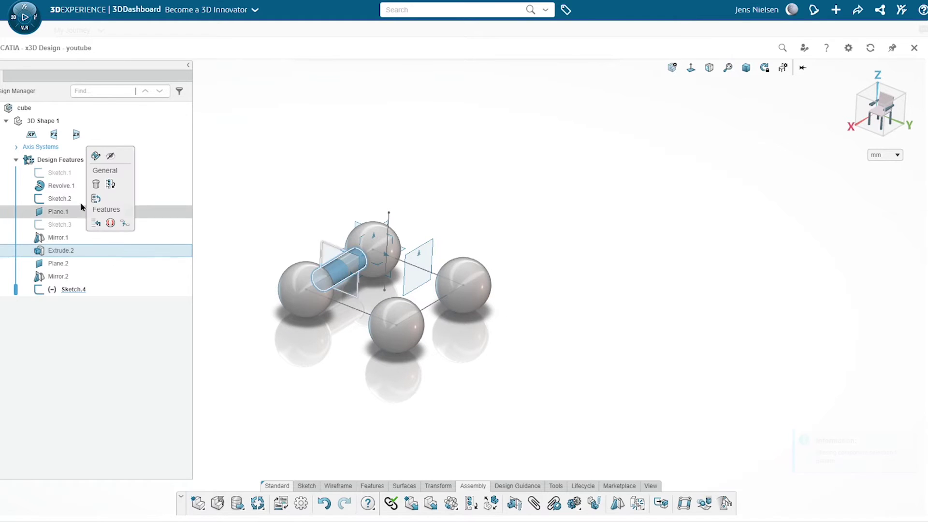
left_click(96, 155)
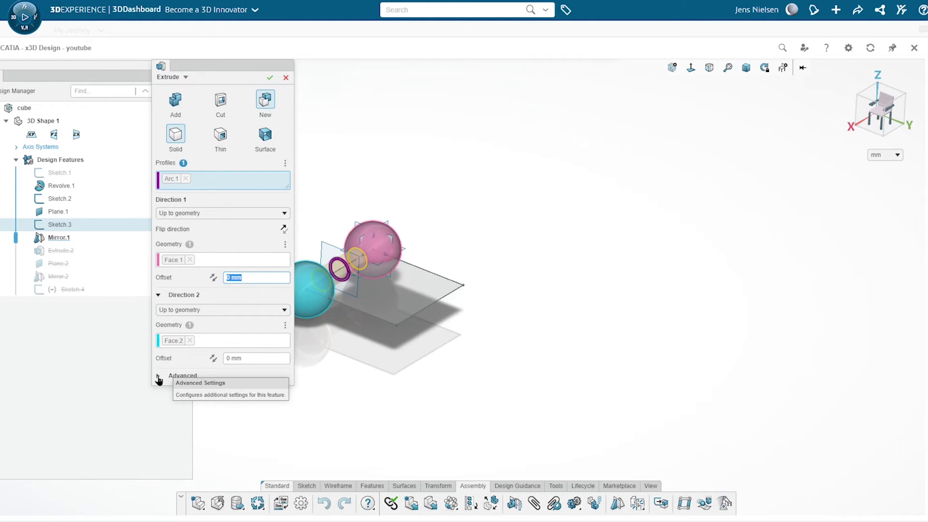
left_click(159, 377)
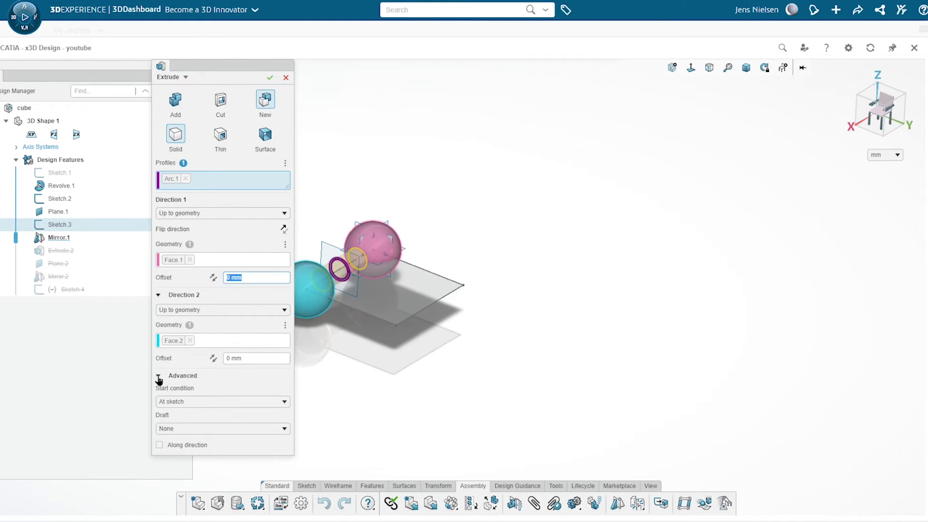
left_click(284, 78)
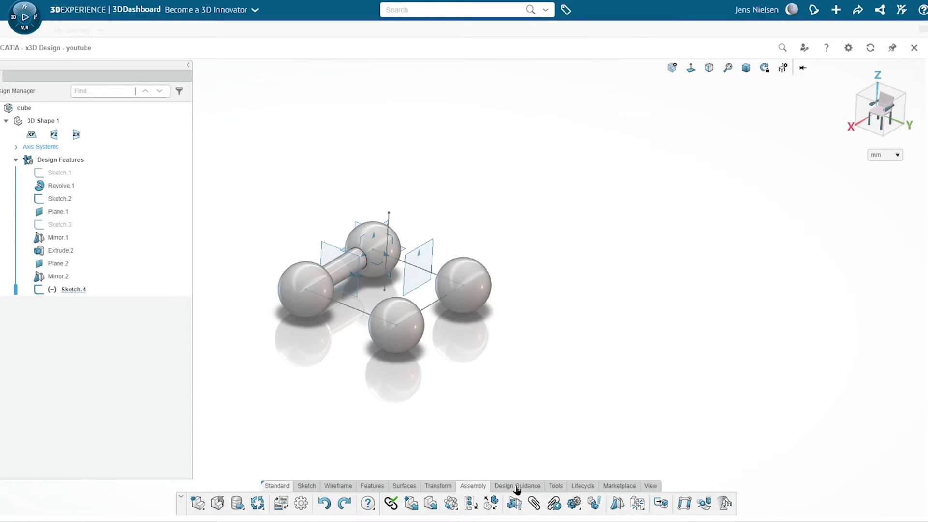
left_click(451, 504)
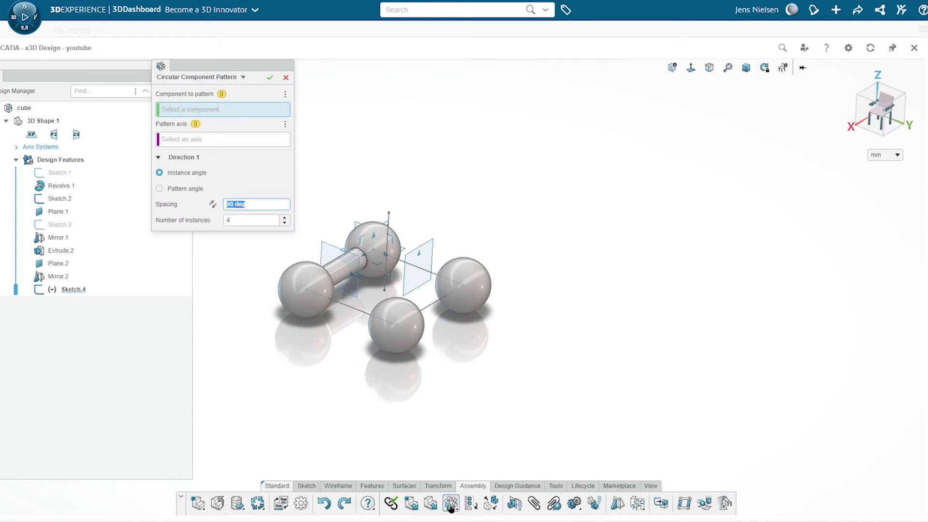
middle_click_drag(364, 167, 352, 264)
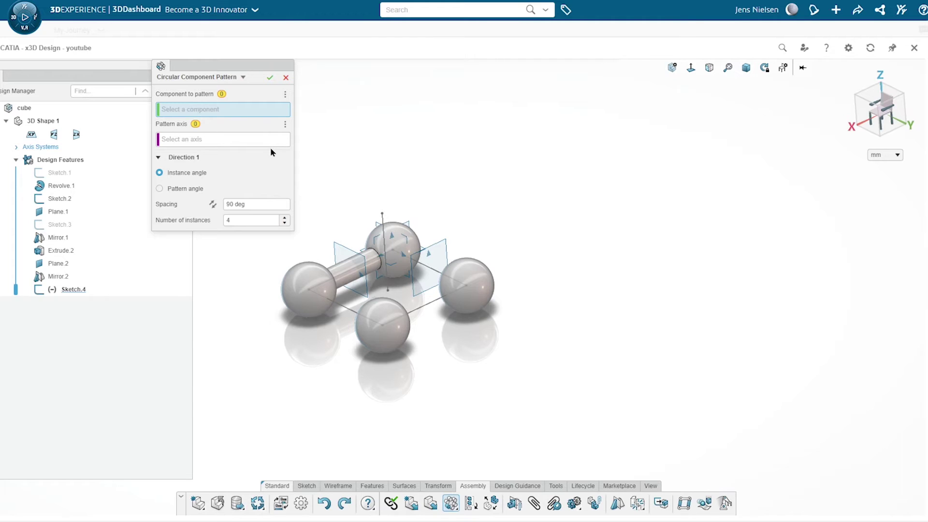
left_click(243, 77)
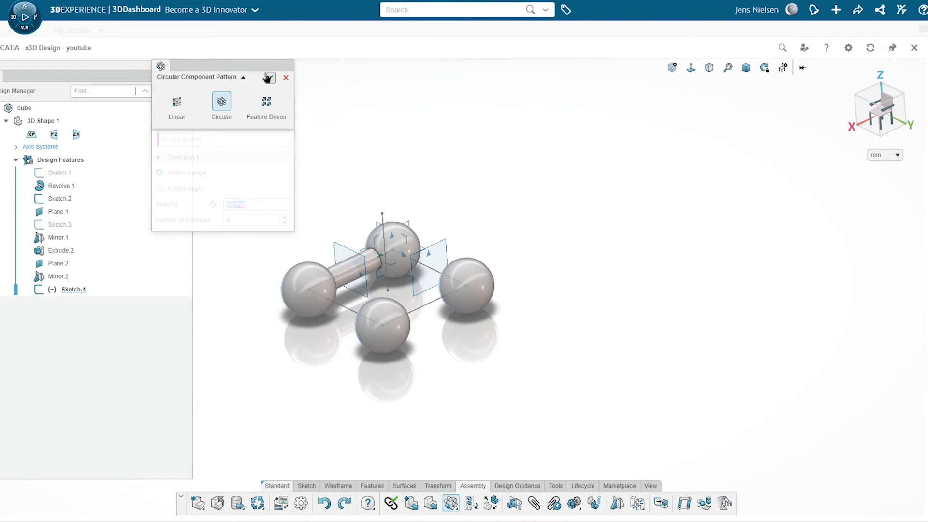
left_click(286, 77)
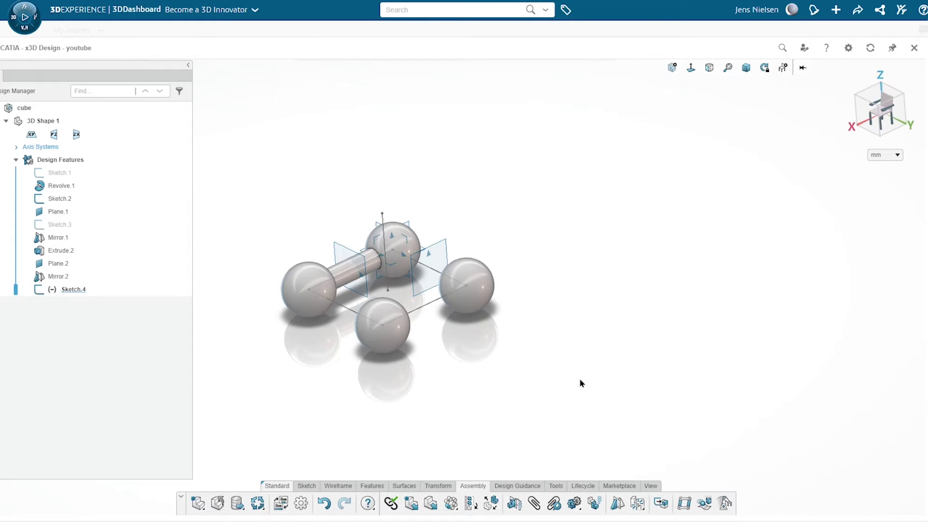
left_click(367, 488)
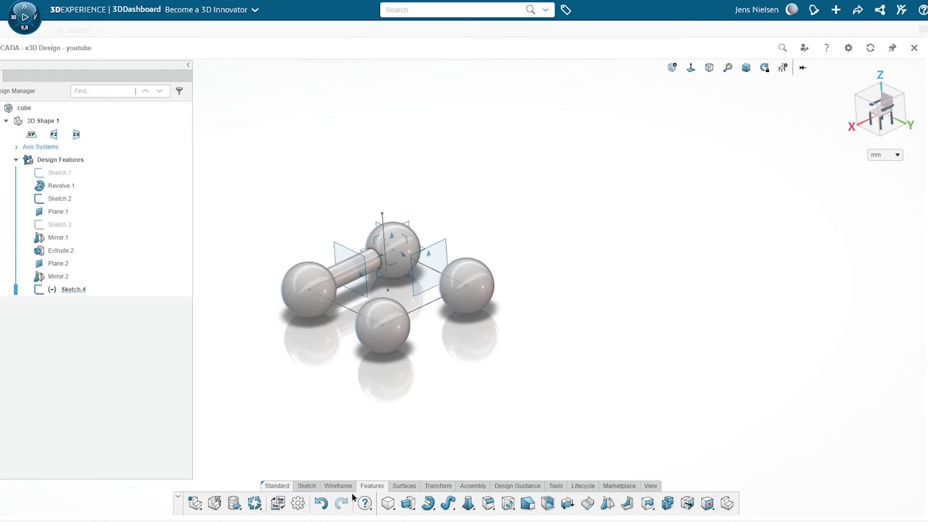
Step: Browse the Wireframe and Surfaces tools, then start a feature Circular Pattern from Transform
left_click(339, 487)
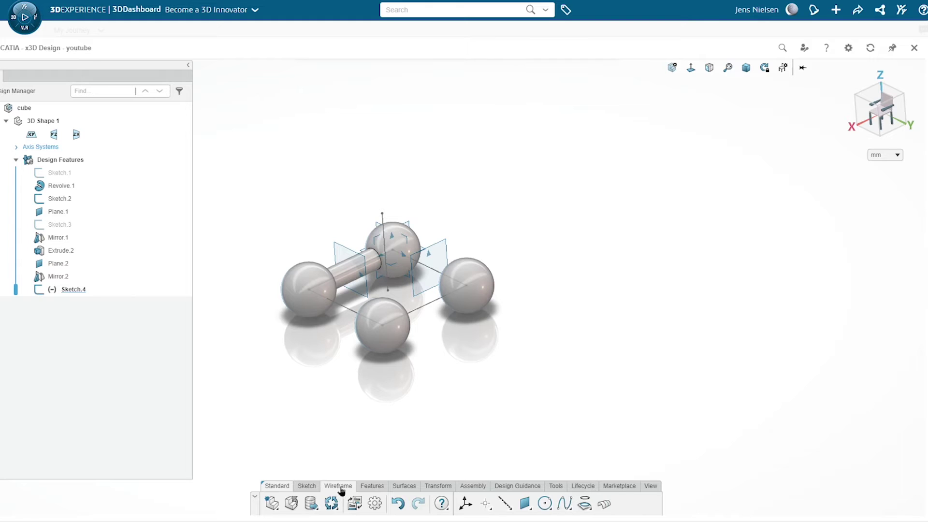
left_click(366, 488)
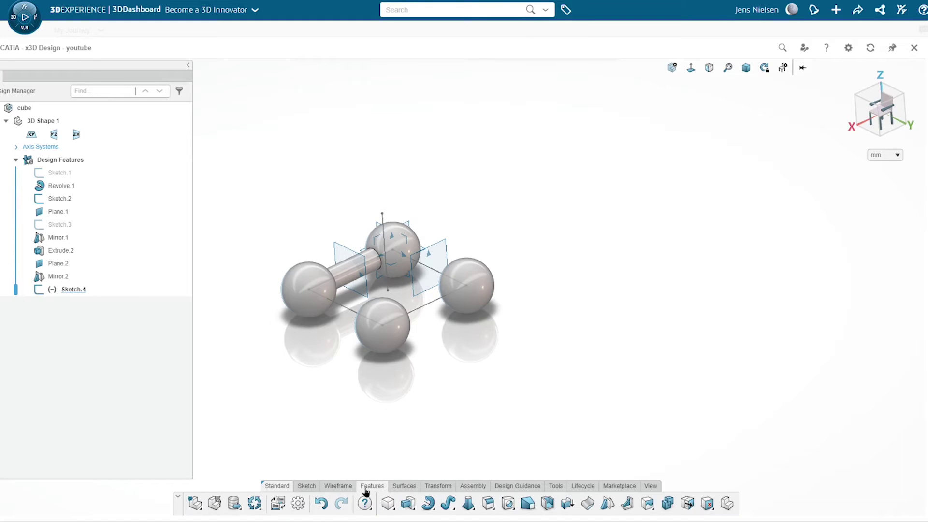
left_click(403, 487)
left_click(434, 490)
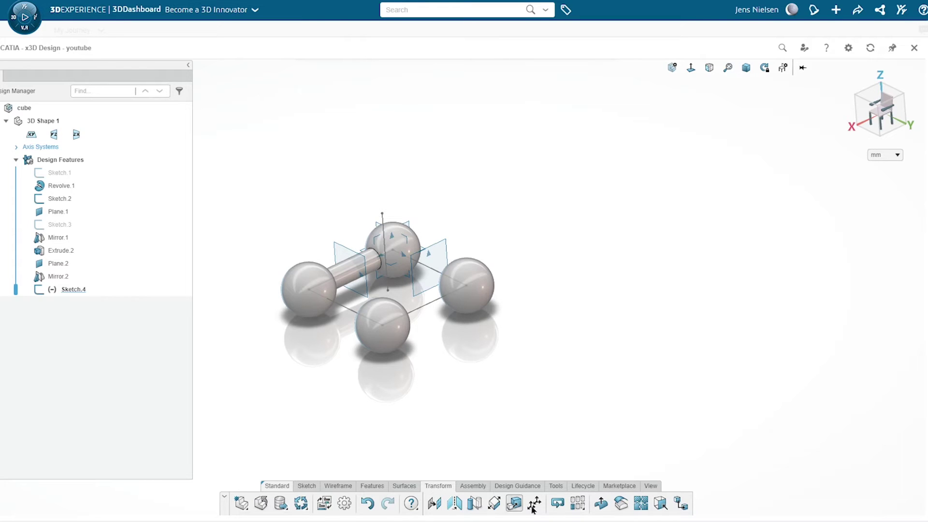
left_click(586, 511)
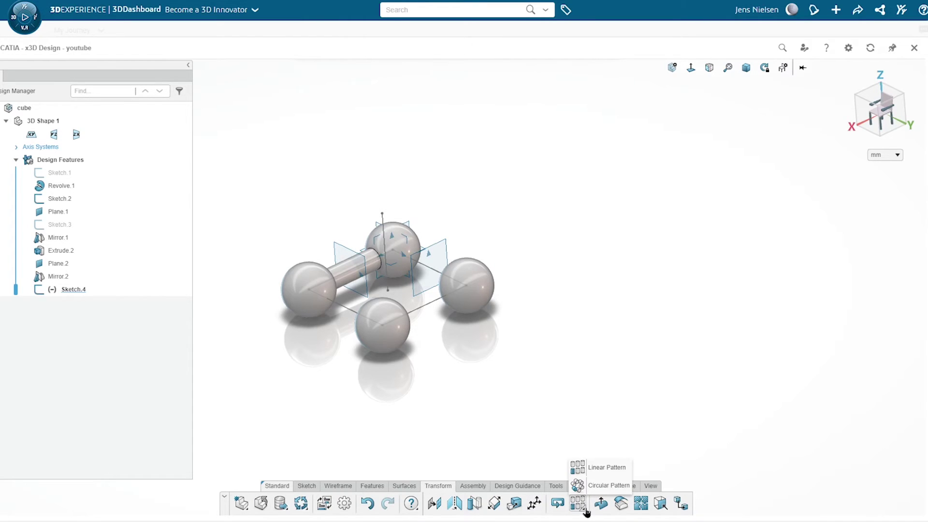
left_click(593, 486)
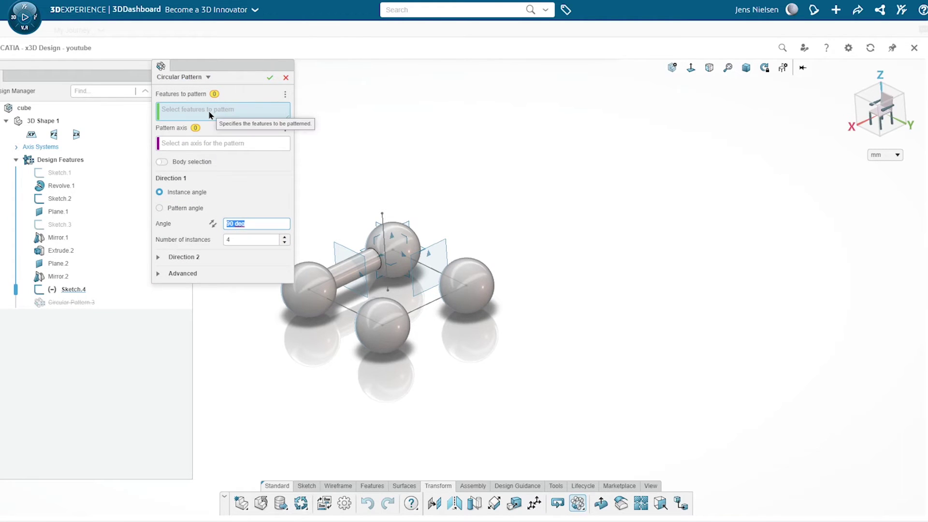
Step: Pattern the rod body 4 times around the vertical line over 360 deg as separate bodies
left_click(162, 162)
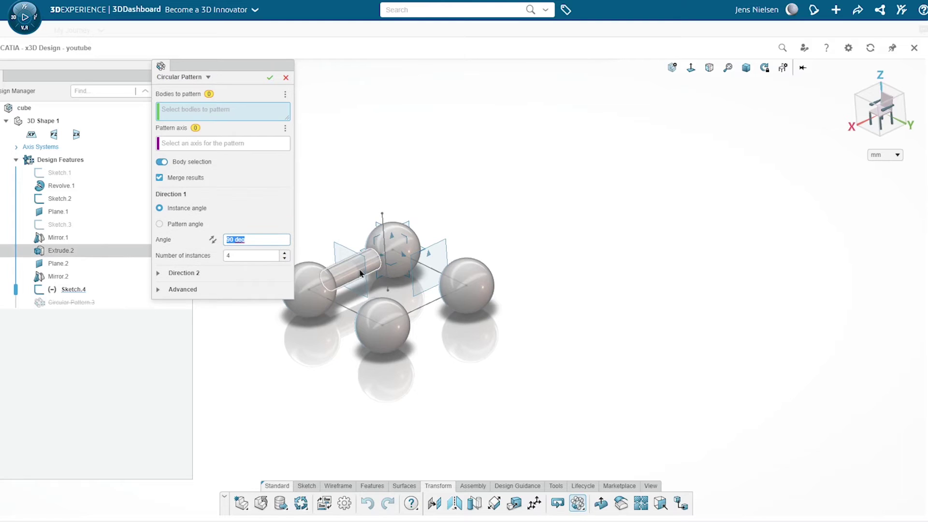
left_click(348, 279)
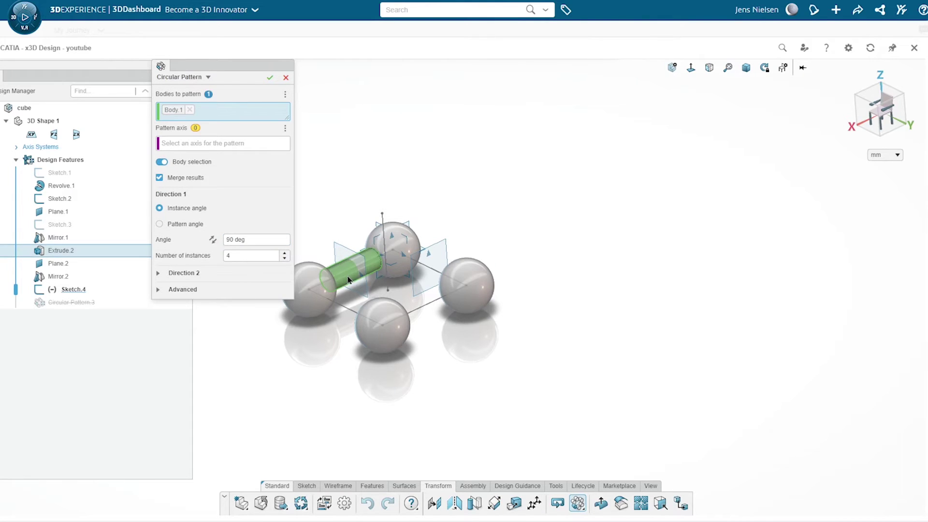
left_click(210, 144)
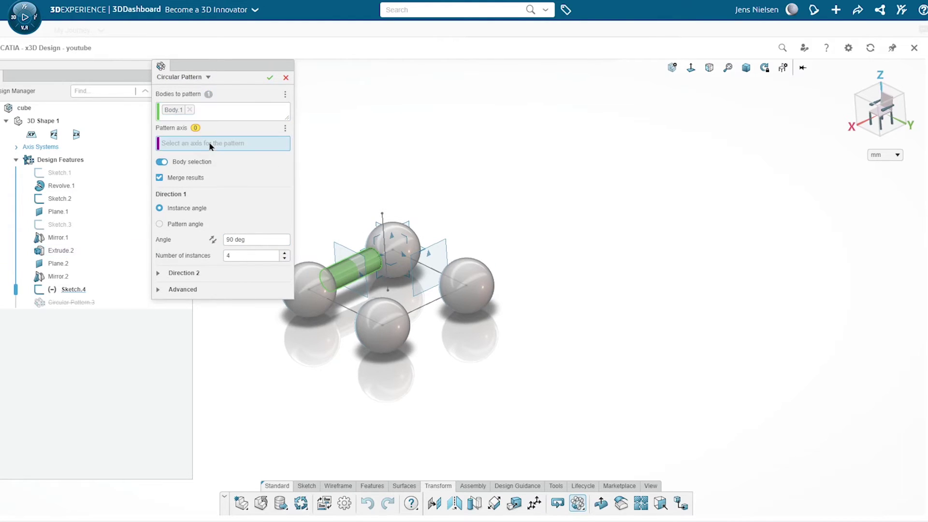
left_click(384, 237)
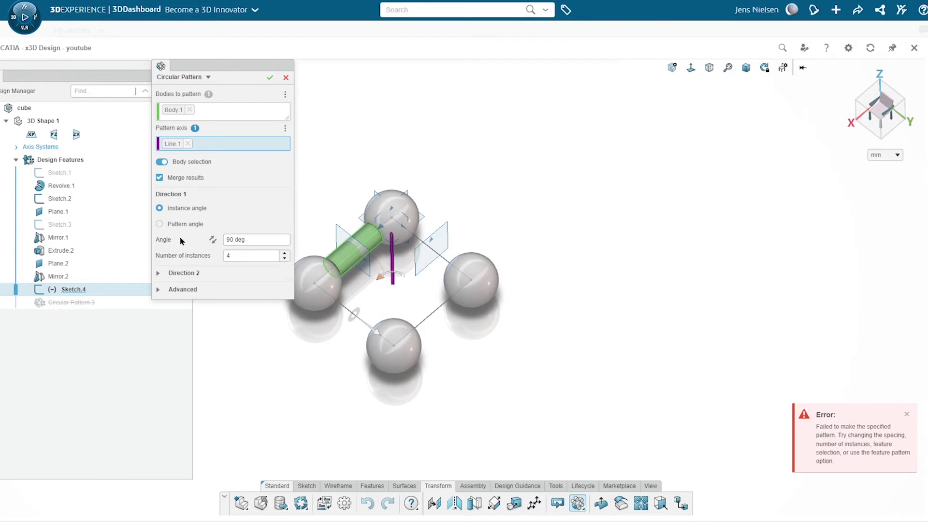
left_click(160, 225)
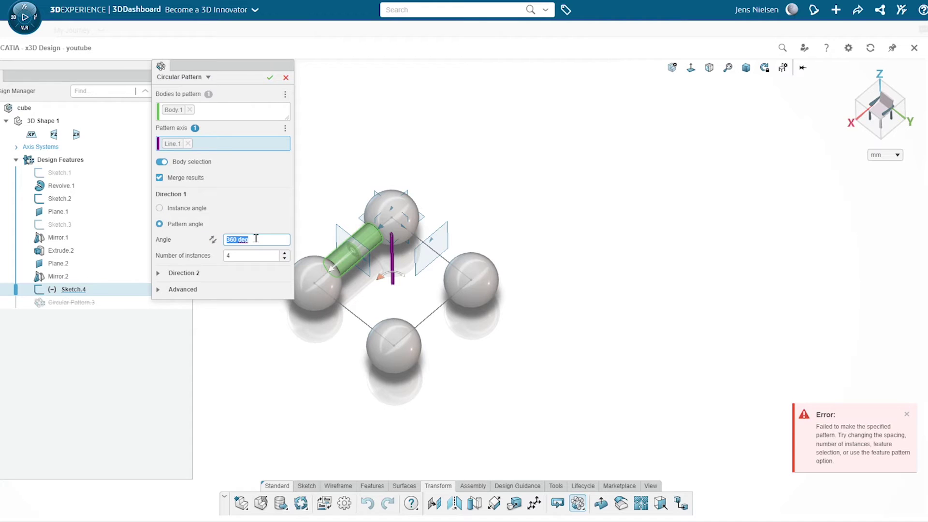
middle_click_drag(263, 292, 264, 304)
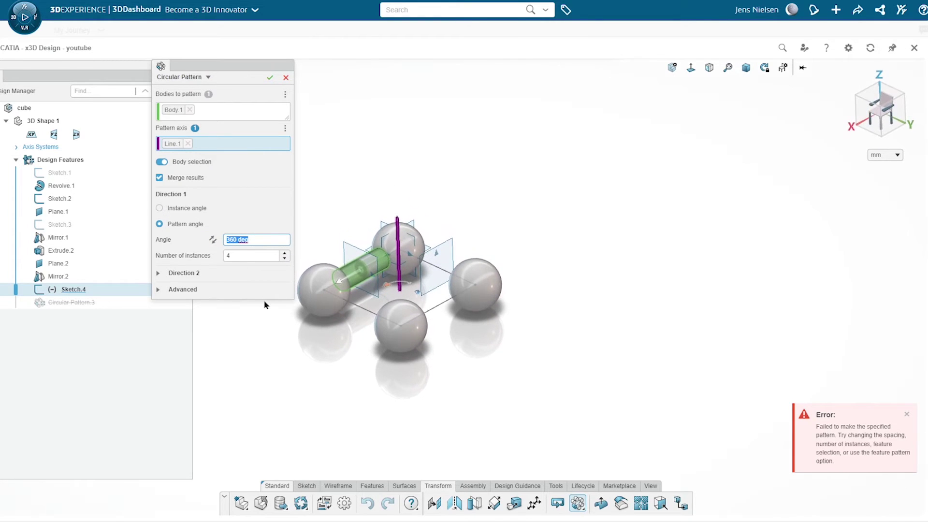
left_click(159, 178)
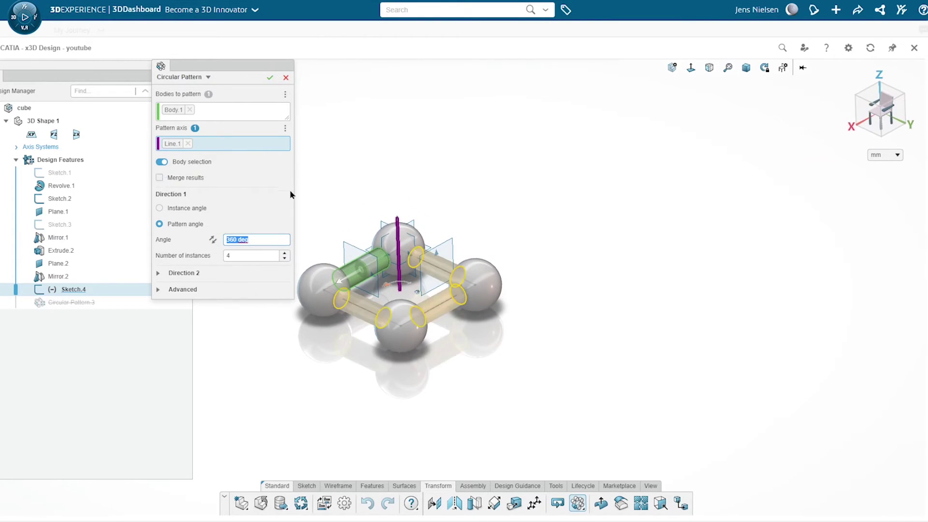
middle_click_drag(253, 190, 363, 191)
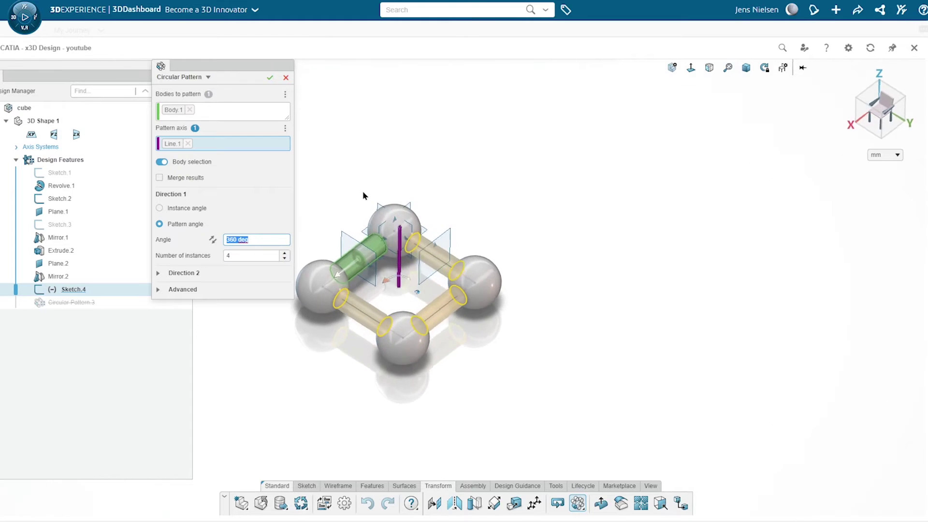
left_click(270, 79)
middle_click_drag(531, 213, 592, 294)
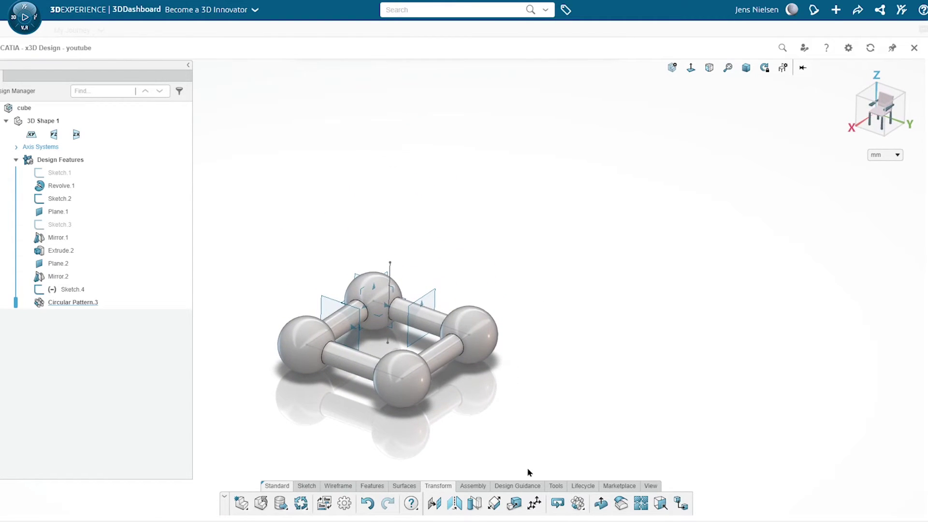
Step: Create Plane.3 offset 22 mm from the xy plane
left_click(374, 490)
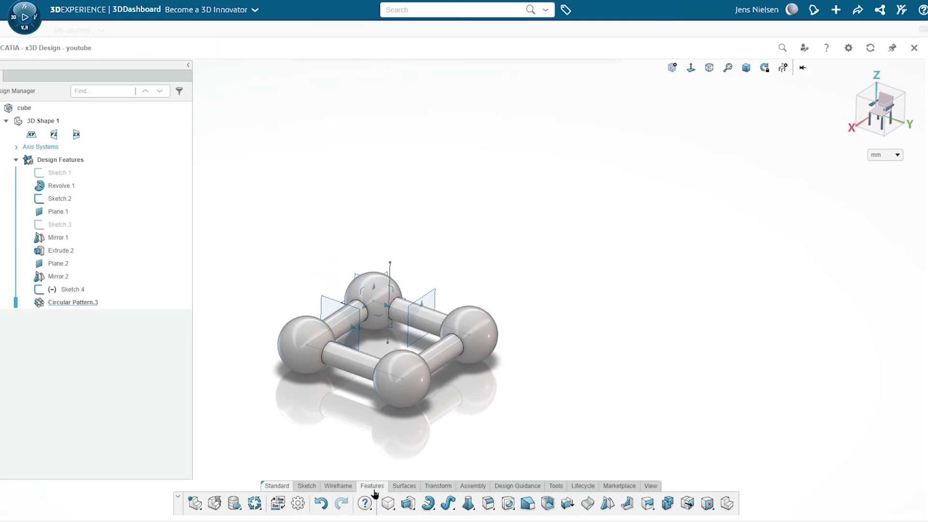
left_click(338, 487)
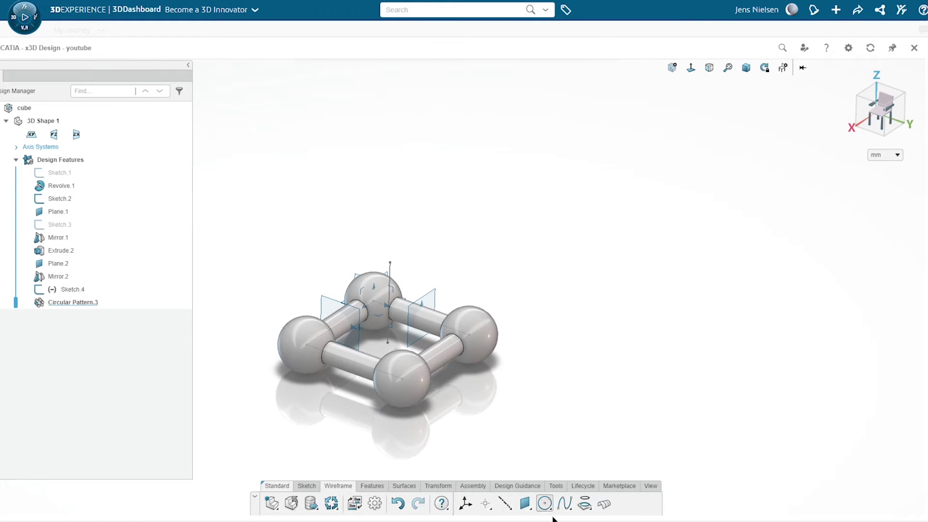
left_click(525, 503)
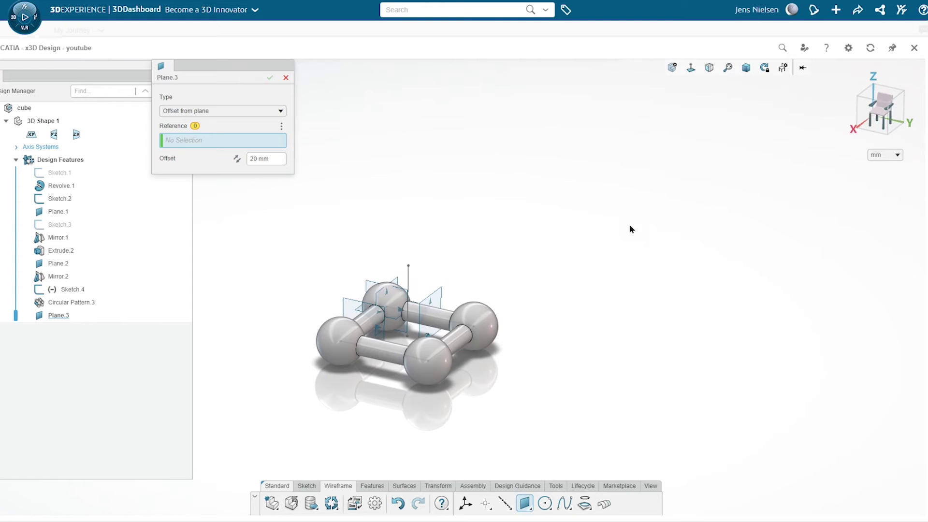
left_click(31, 135)
left_click_drag(271, 158, 249, 159)
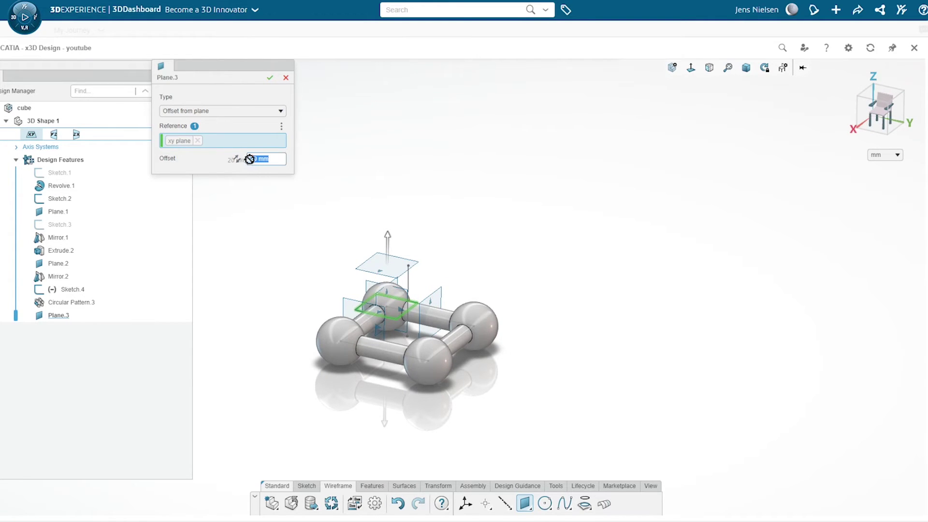
type("22")
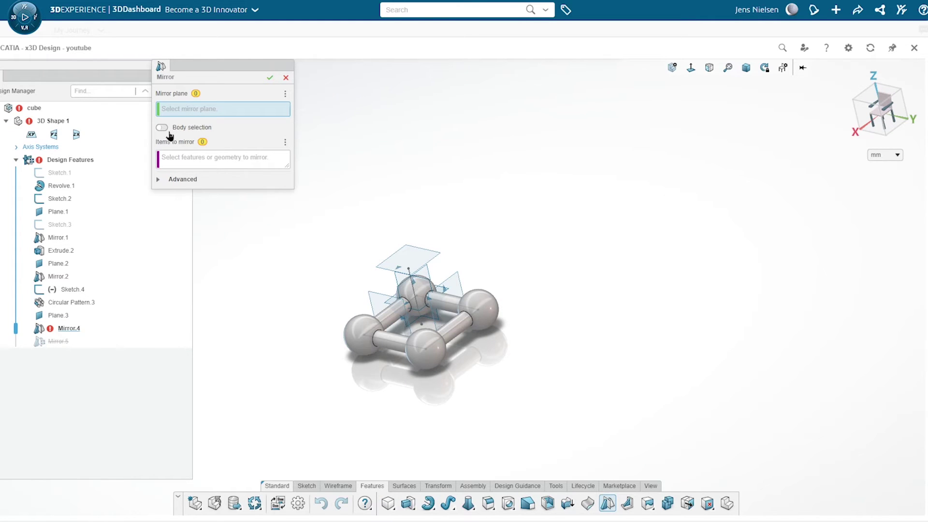
Step: Select all eight sphere and rod bodies for the mirror
left_click(161, 127)
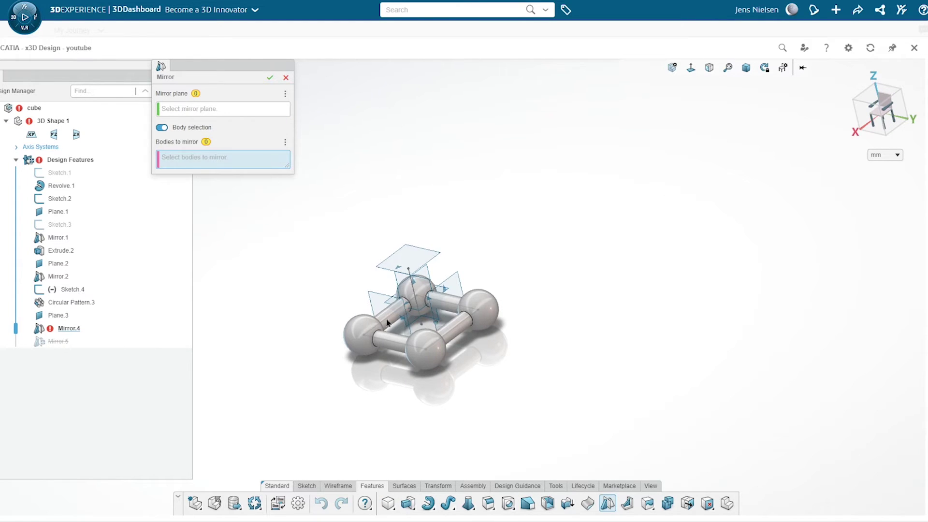
left_click(362, 334)
left_click(409, 351)
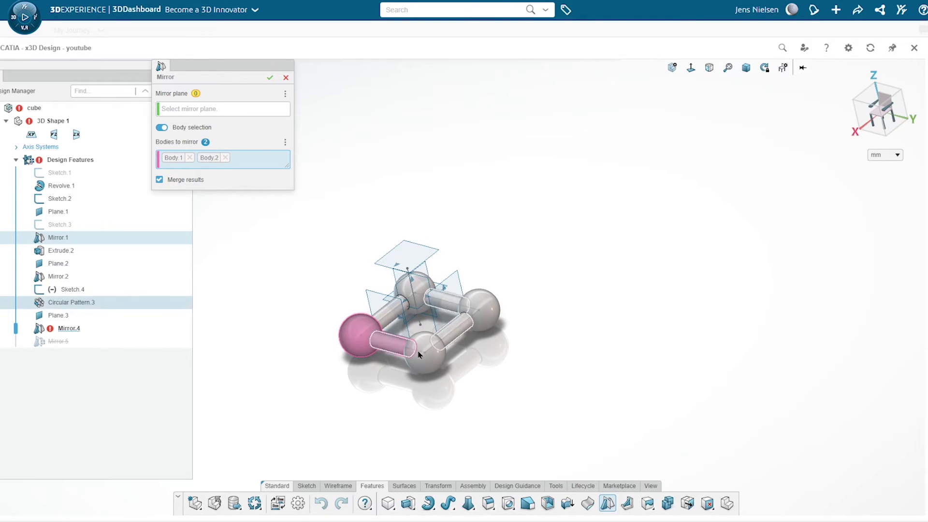
left_click(455, 326)
left_click(482, 310)
middle_click_drag(482, 310, 493, 314)
left_click(480, 333)
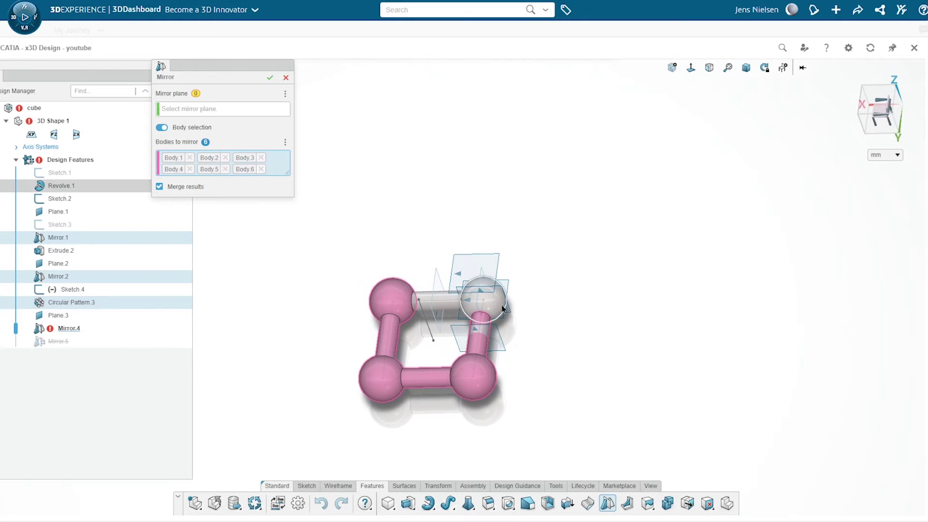
left_click(494, 302)
left_click(442, 295)
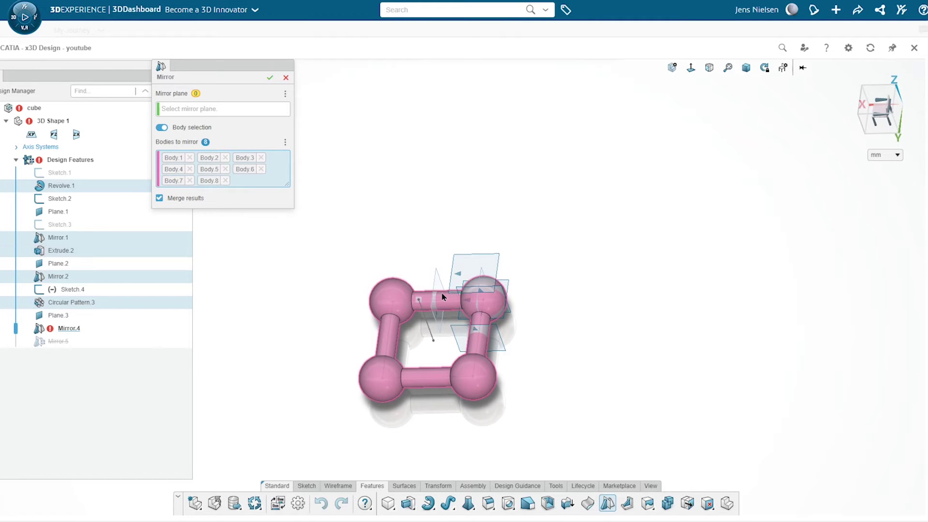
middle_click_drag(531, 251, 404, 214)
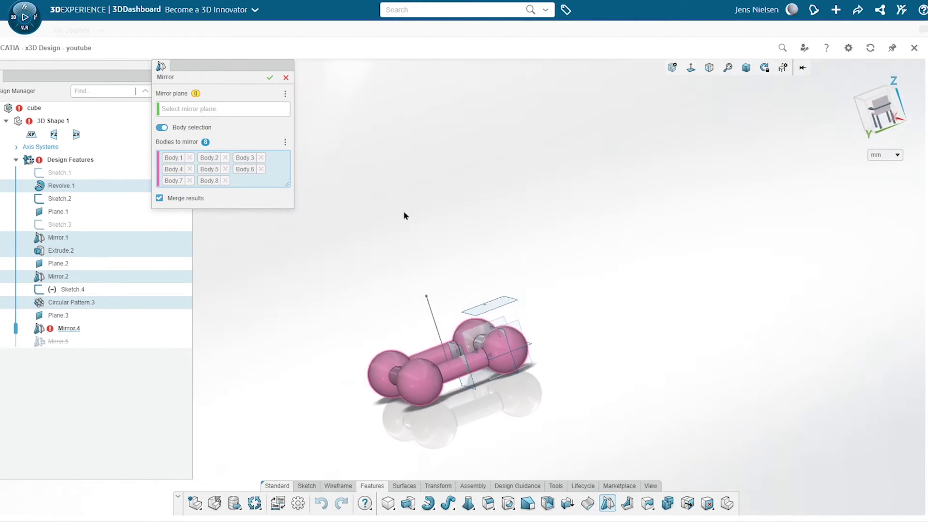
Step: Mirror them across Plane.3 as separate bodies, stacking a second square layer
left_click(223, 108)
middle_click_drag(464, 265, 516, 312)
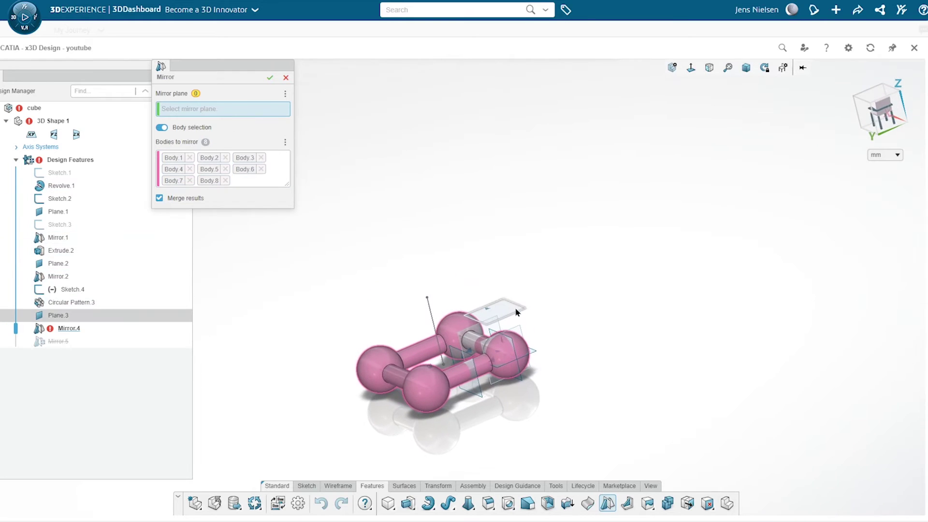
left_click(518, 309)
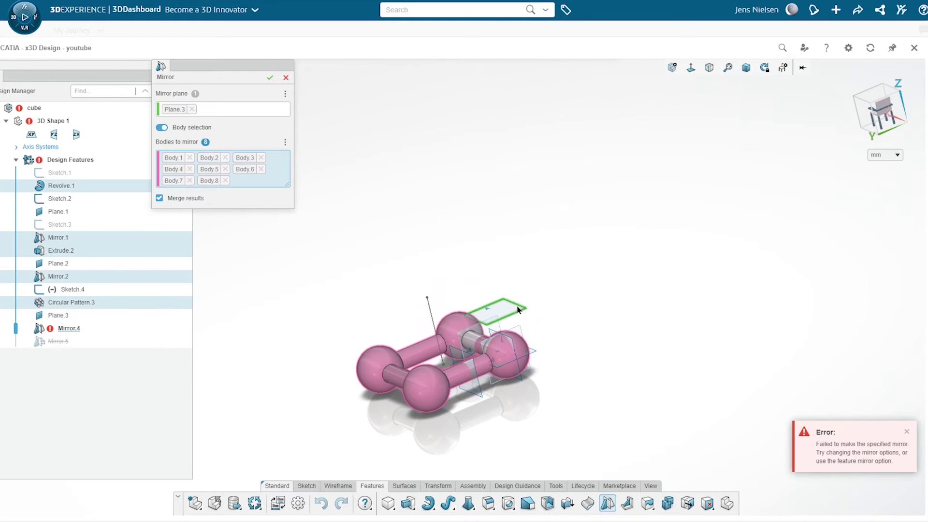
left_click(160, 199)
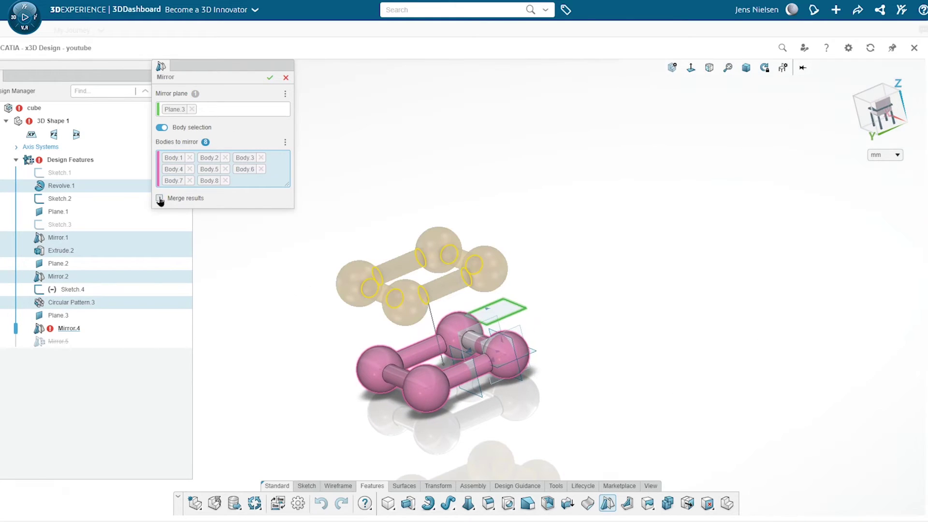
left_click(269, 78)
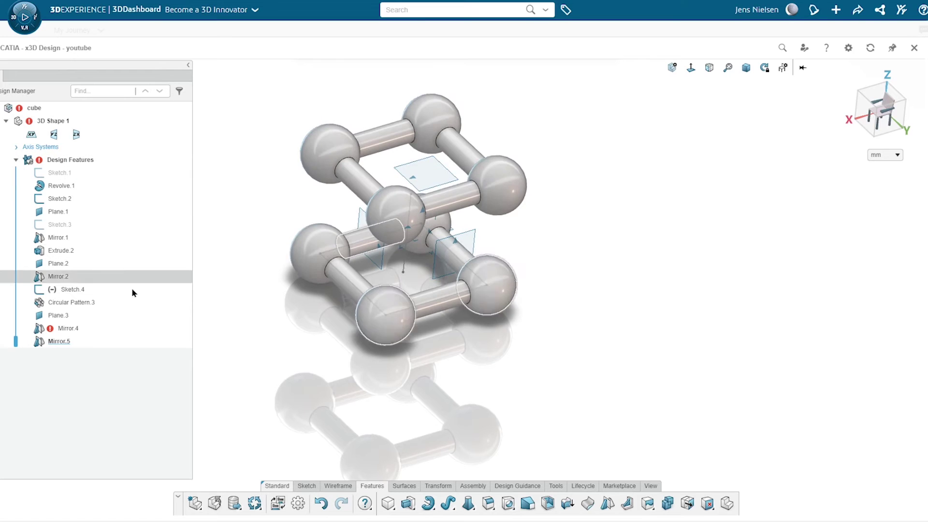
Step: Delete the failed Mirror.4 feature from the design tree, abandoning an accidental rename
left_click(68, 329)
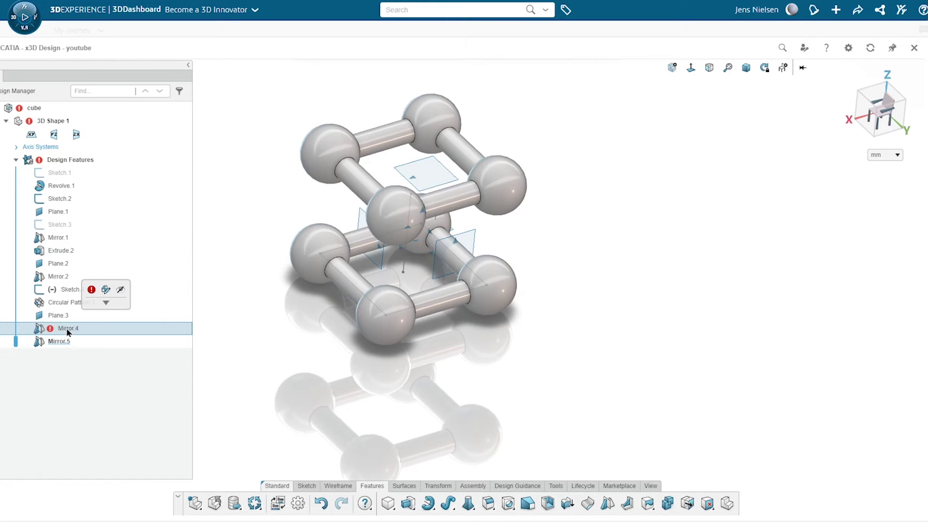
right_click(68, 332)
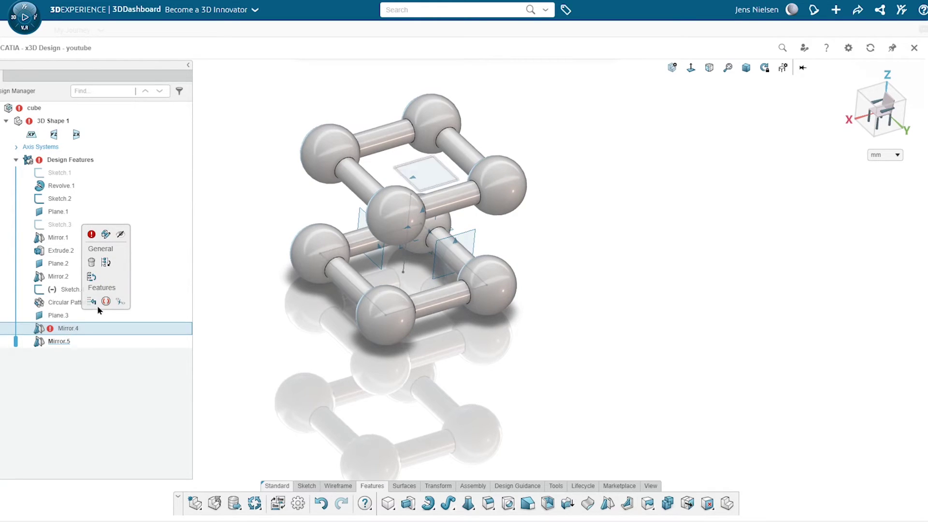
left_click(41, 332)
key("BackSpace")
key("ctrl+a")
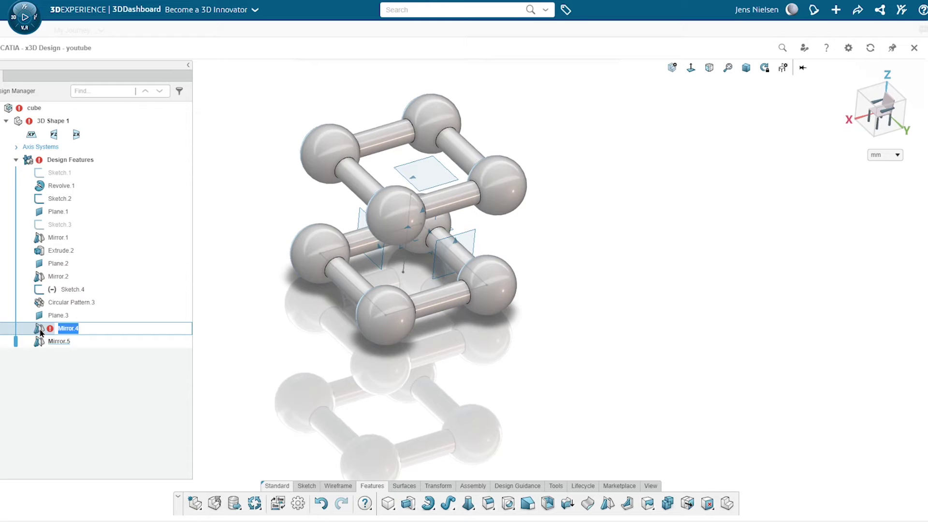
right_click(40, 332)
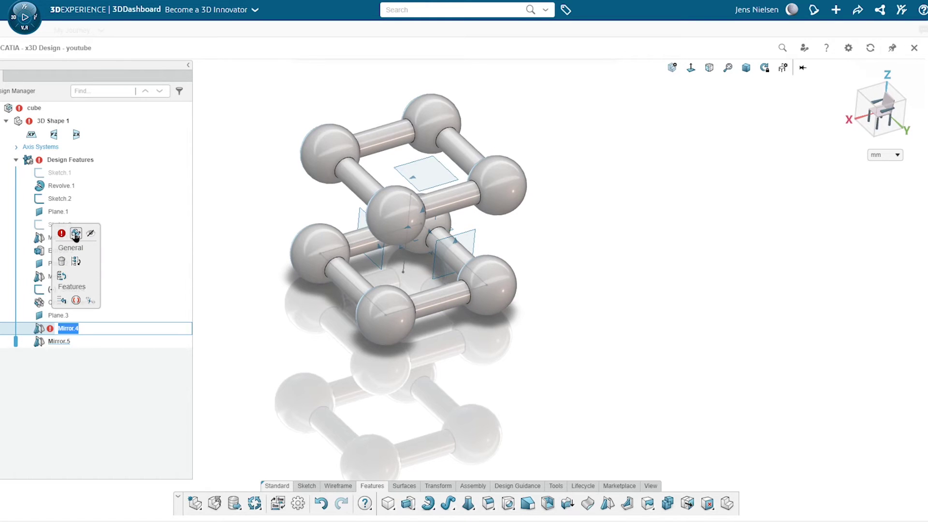
left_click(61, 261)
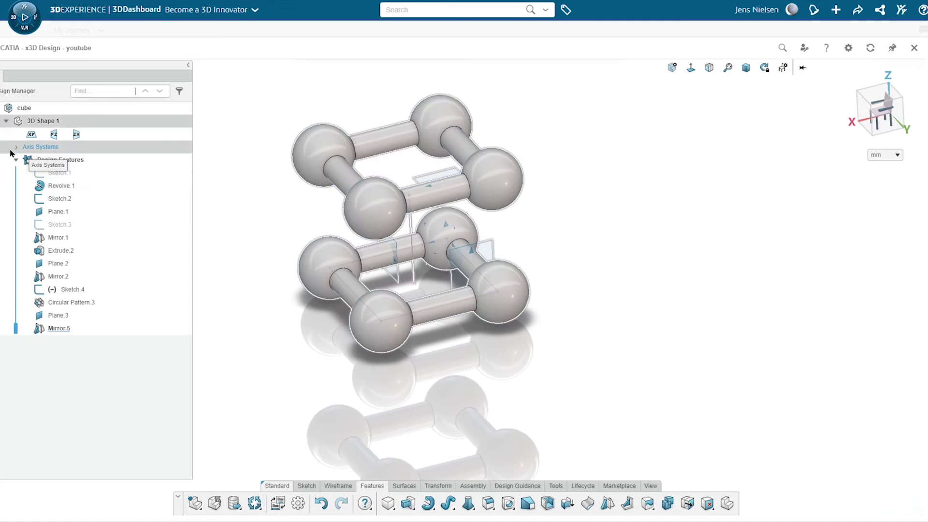
Step: Sketch a ø9 circle on the xy plane at the lower-left sphere
left_click(29, 137)
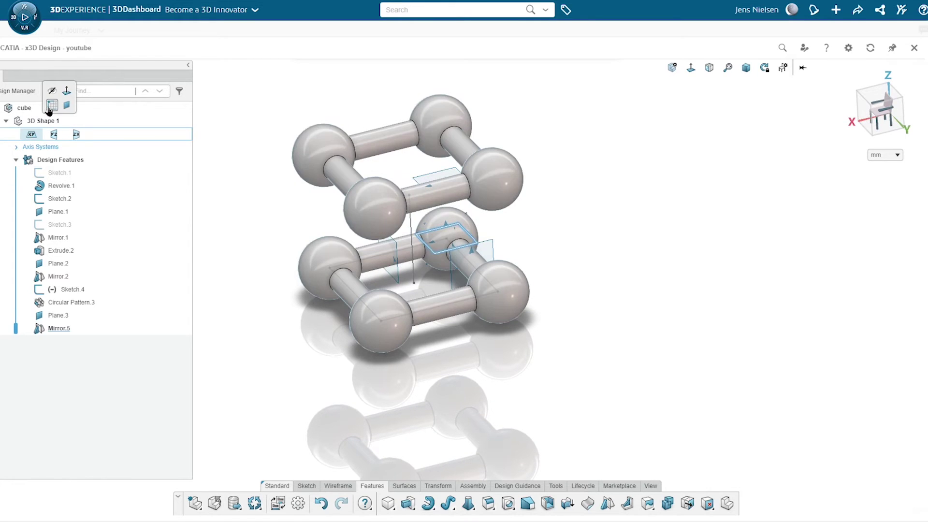
left_click(51, 109)
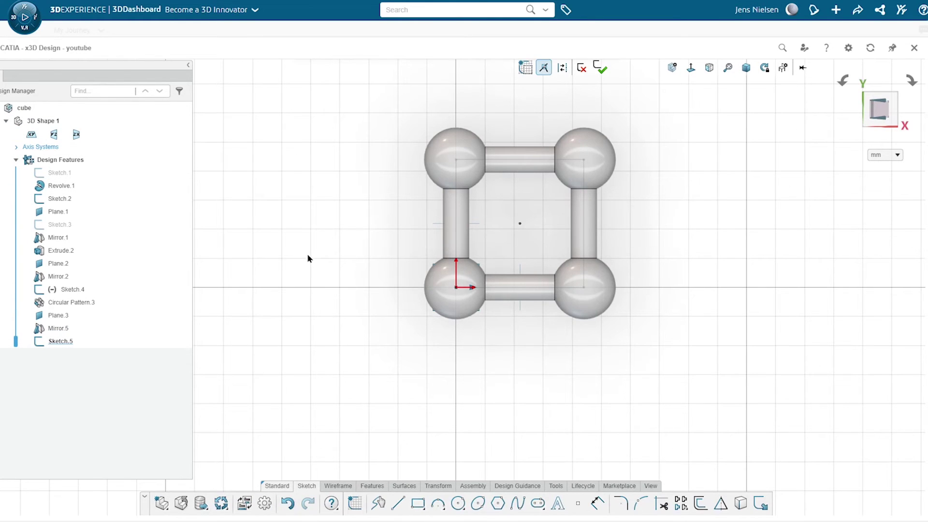
right_click(306, 253)
left_click(352, 255)
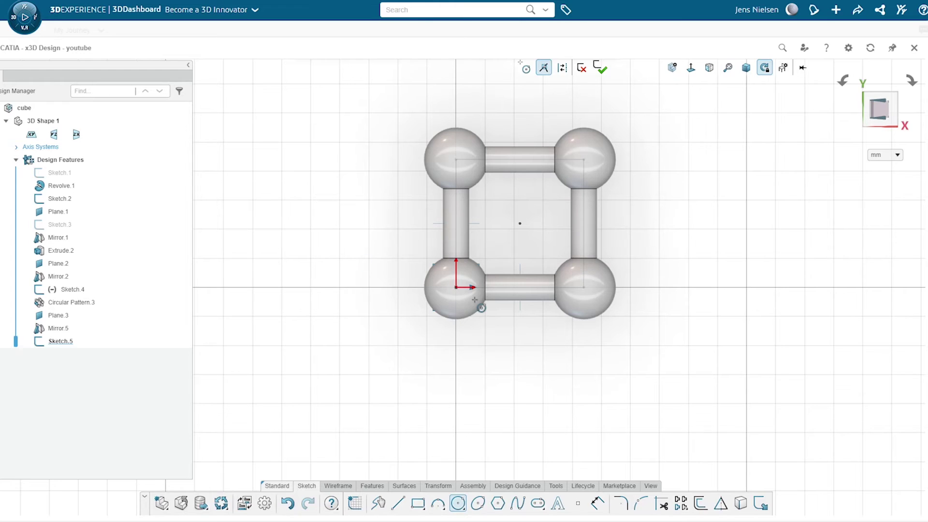
left_click(455, 288)
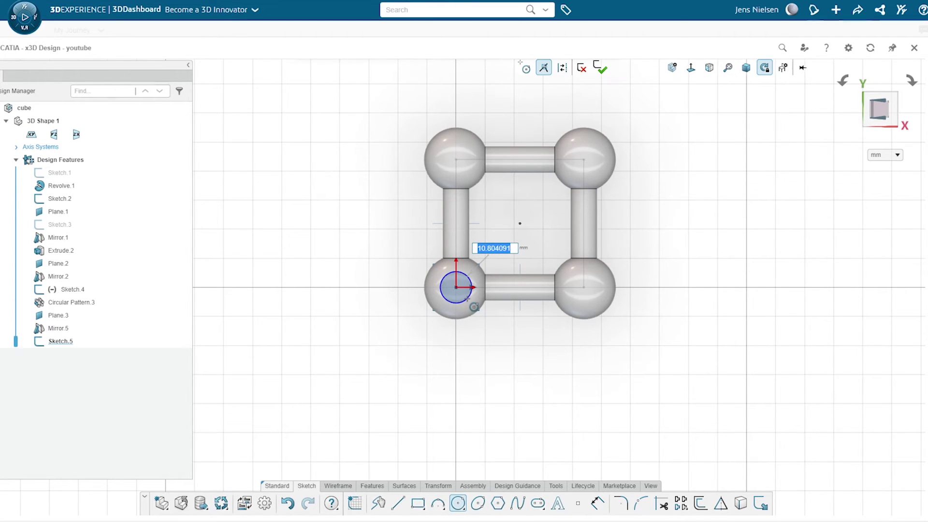
type("9")
key("Return")
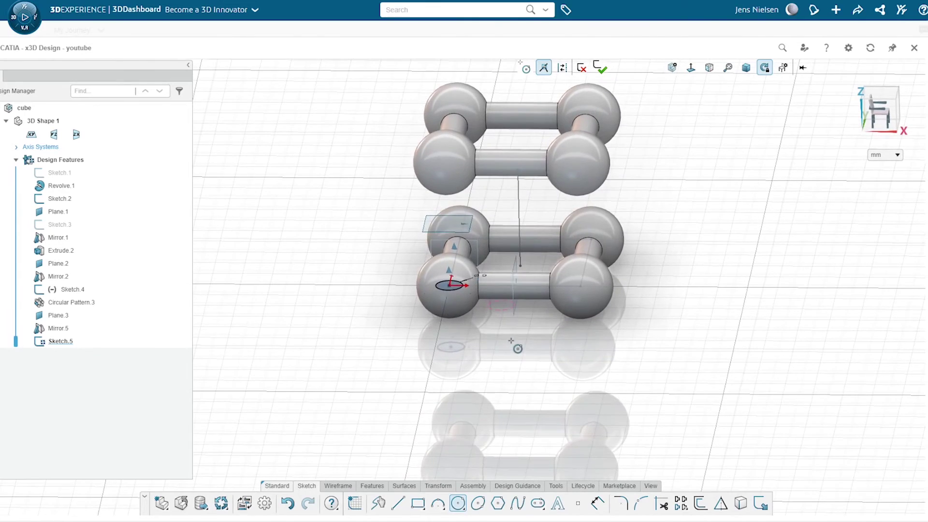
Step: Cancel the stray oversized second circle, keeping only the ø9 circle
left_click(512, 342)
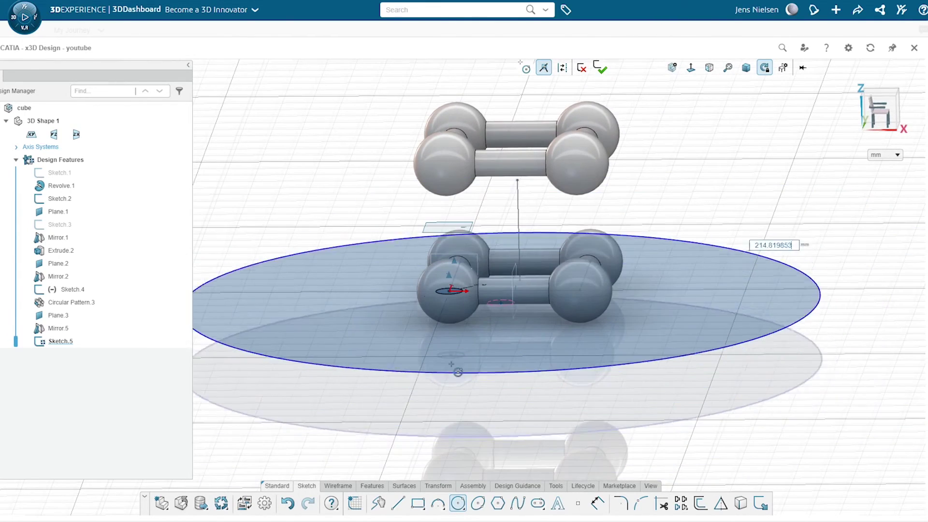
key("Escape")
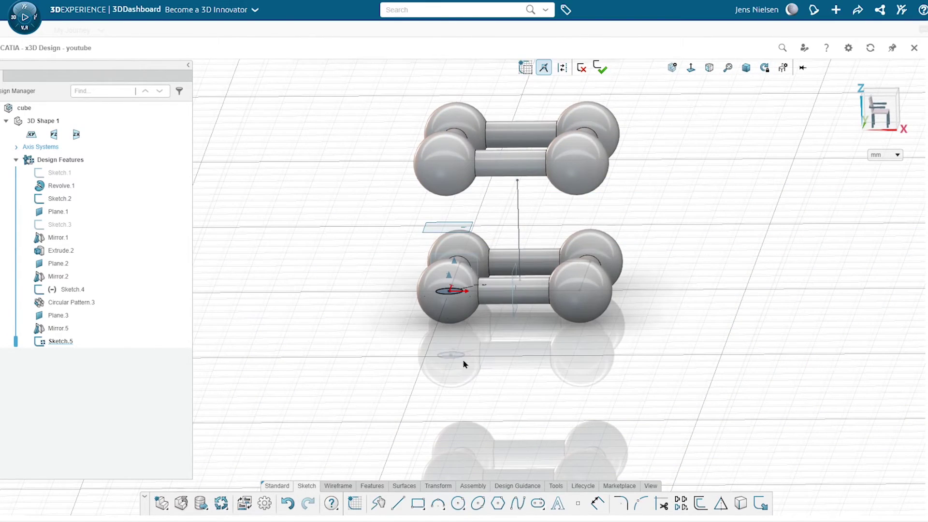
left_click(371, 485)
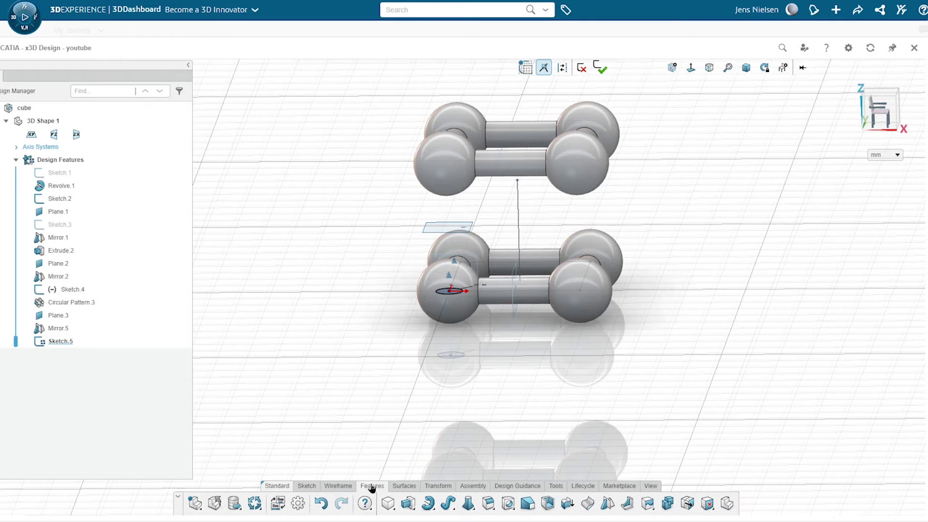
Step: Extrude the ø9 circle up to the upper-left sphere to form a vertical rod
left_click(407, 503)
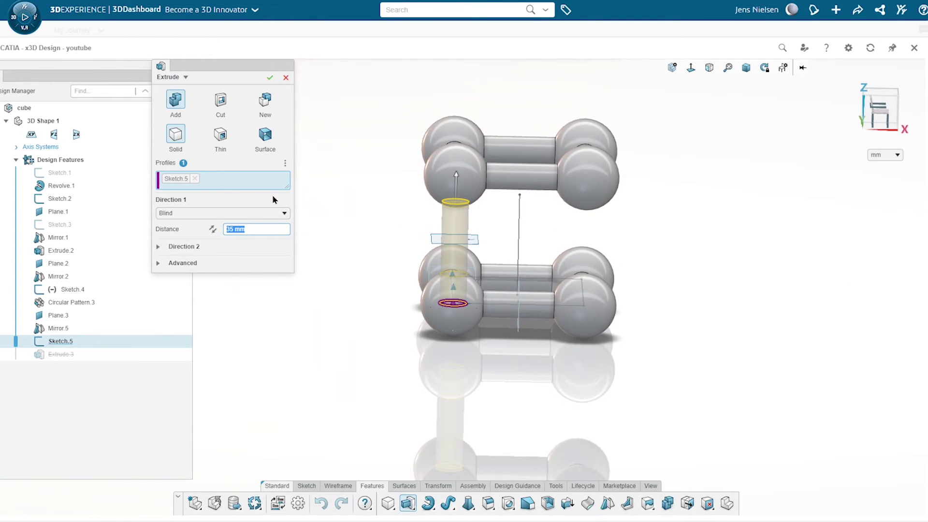
left_click(285, 216)
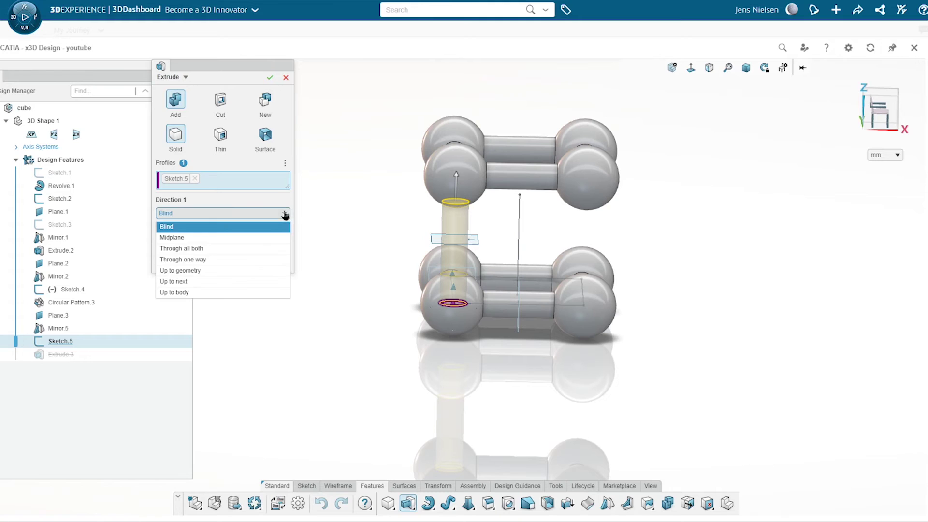
left_click(200, 270)
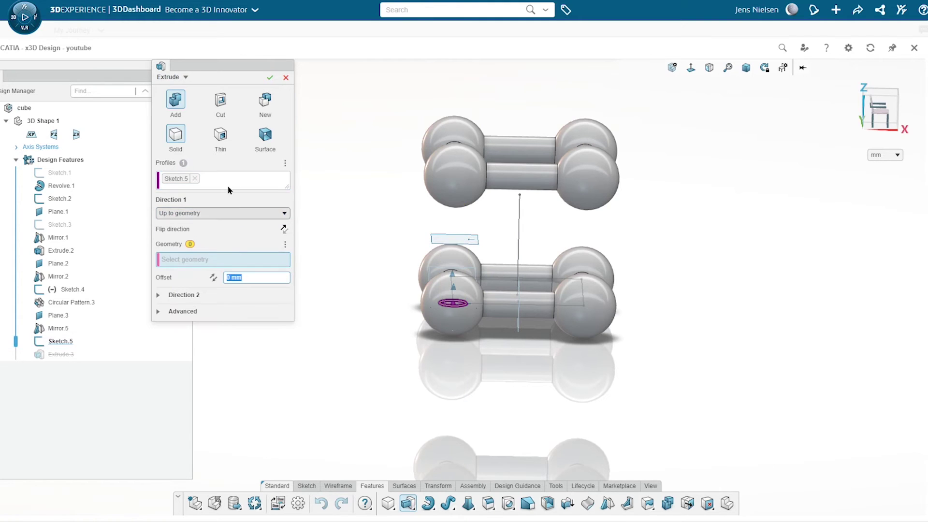
left_click(447, 189)
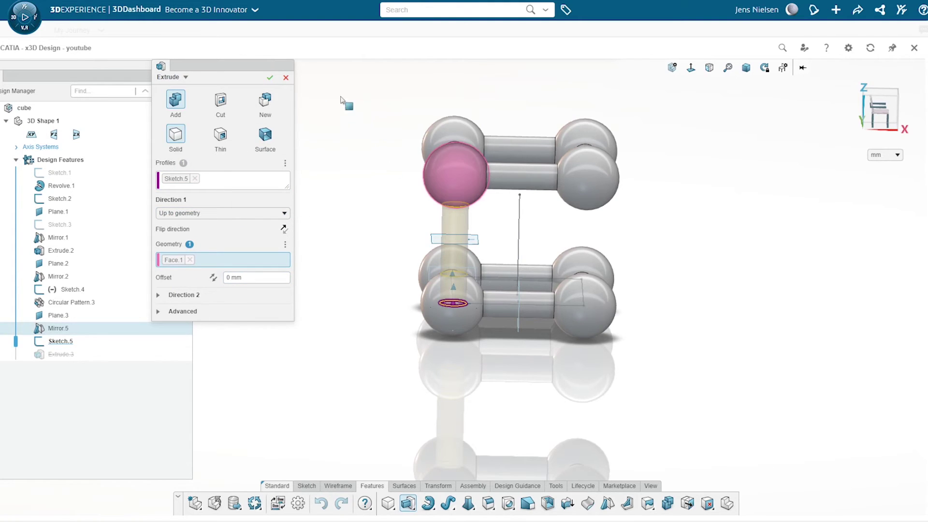
left_click(270, 78)
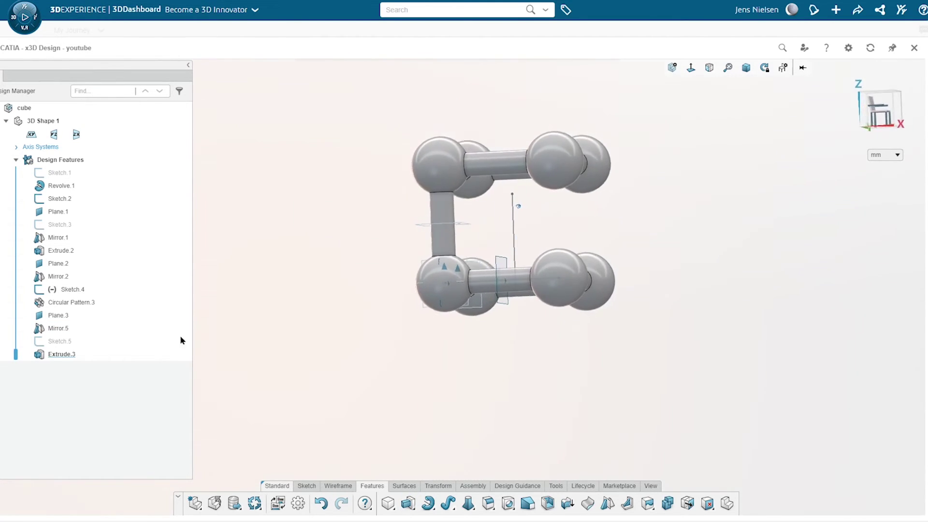
Step: Edit Extrude.3 so the rod becomes a separate new body
left_click(73, 355)
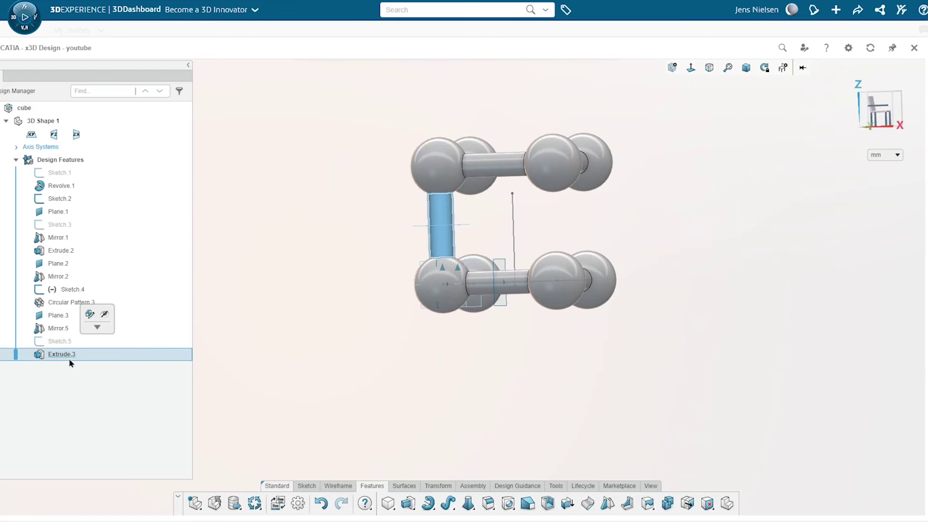
left_click(90, 312)
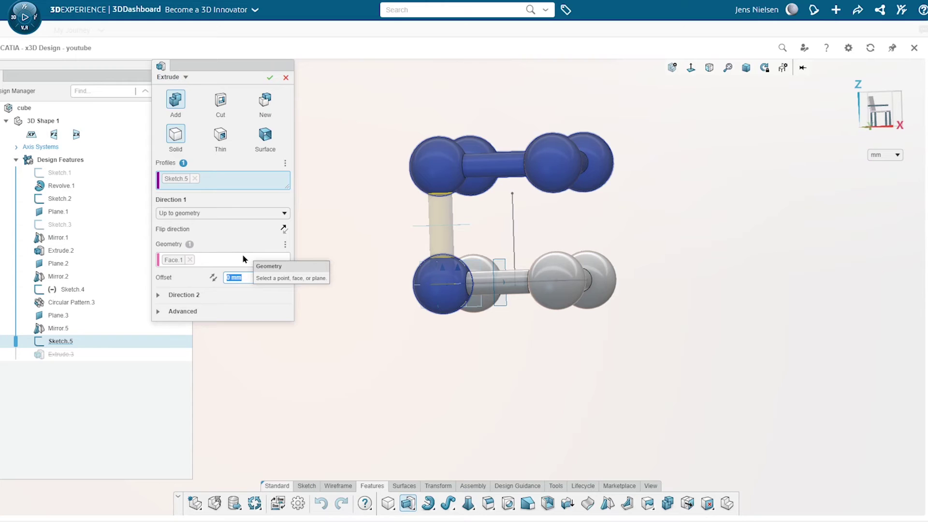
left_click(268, 102)
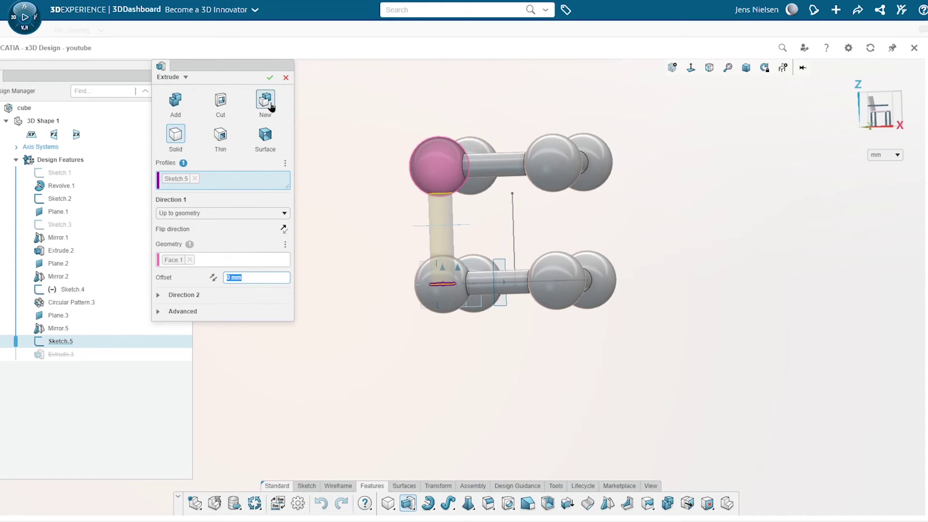
left_click(270, 77)
middle_click_drag(296, 130, 590, 261)
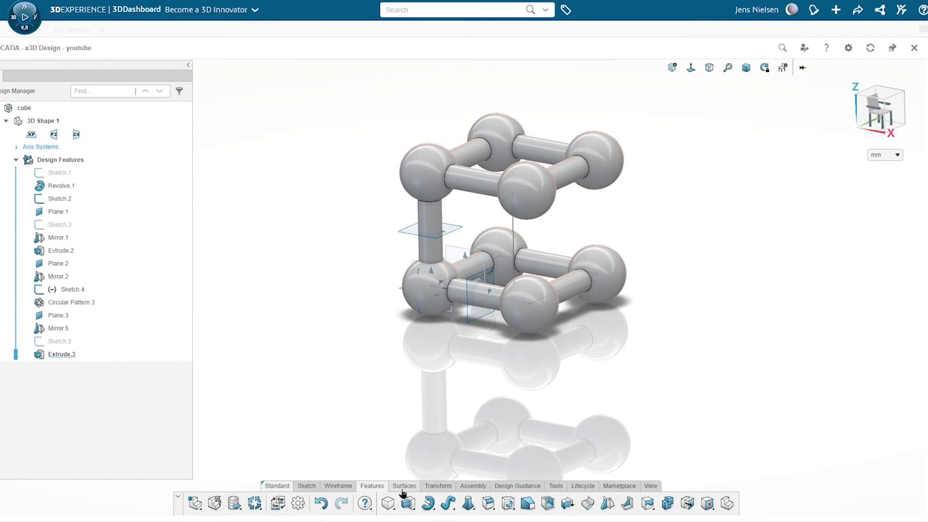
Step: Circular-pattern the vertical rod body four times at 90° about Line.1, with Merge results off
left_click(346, 487)
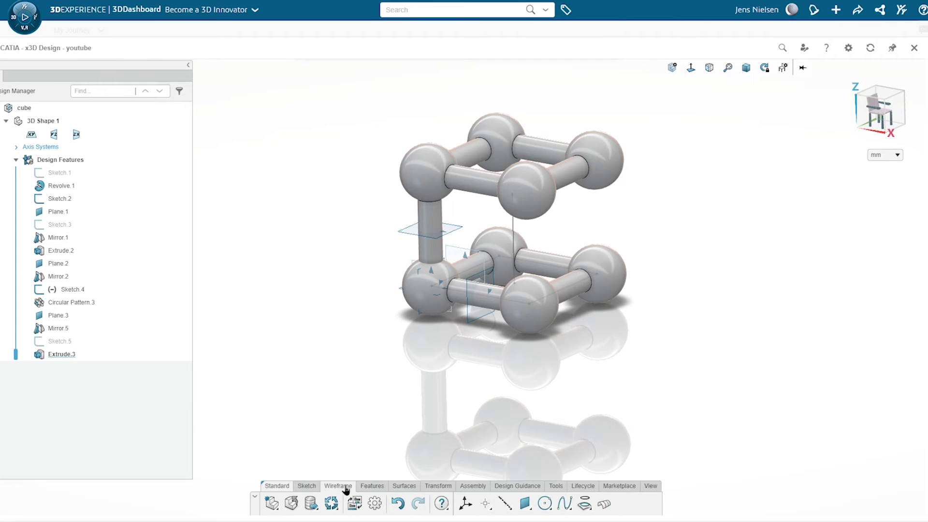
left_click(402, 489)
left_click(437, 487)
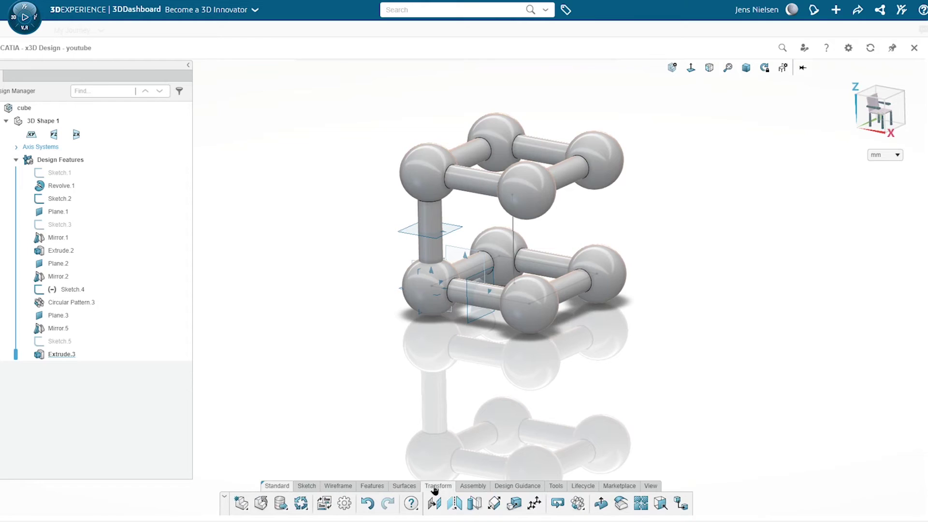
left_click(577, 503)
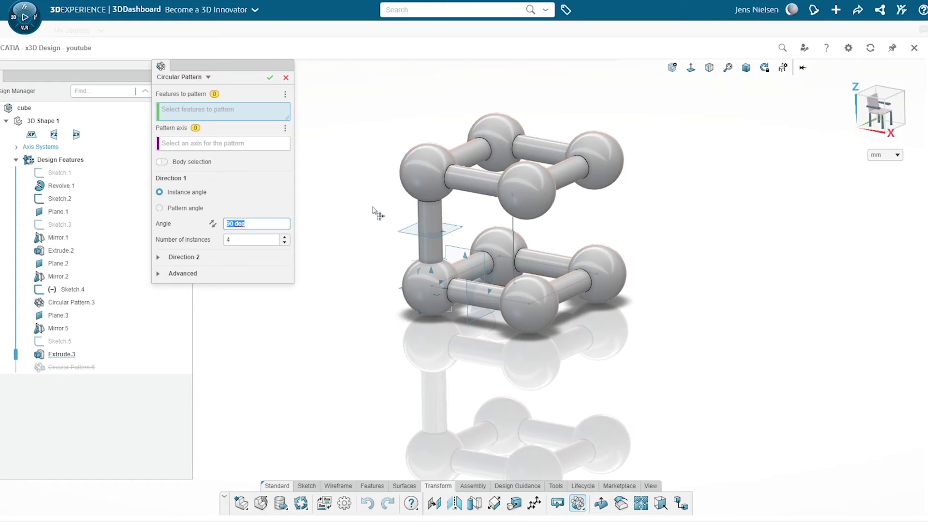
left_click(162, 162)
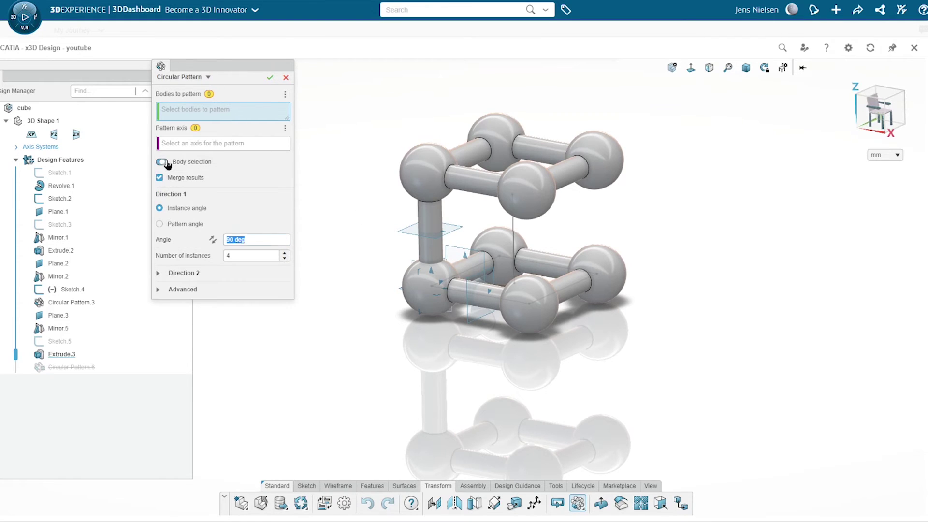
left_click(428, 249)
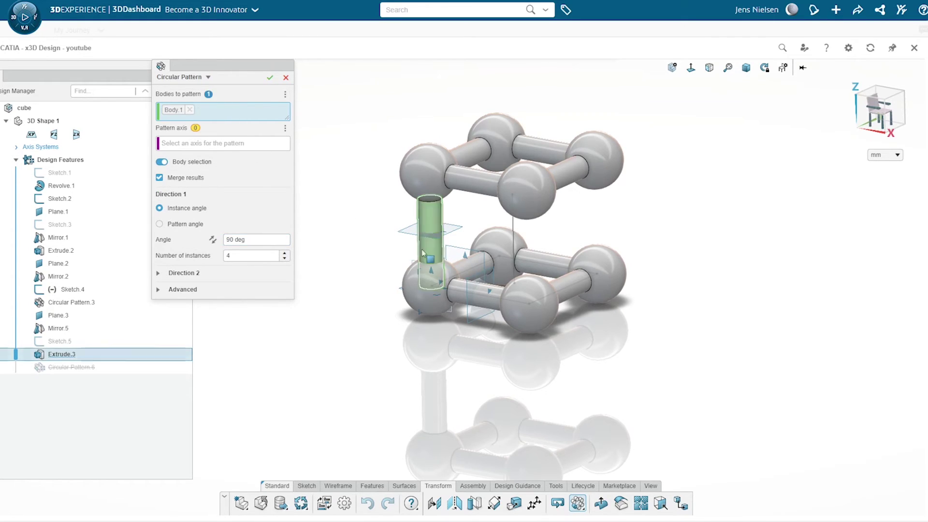
left_click(219, 145)
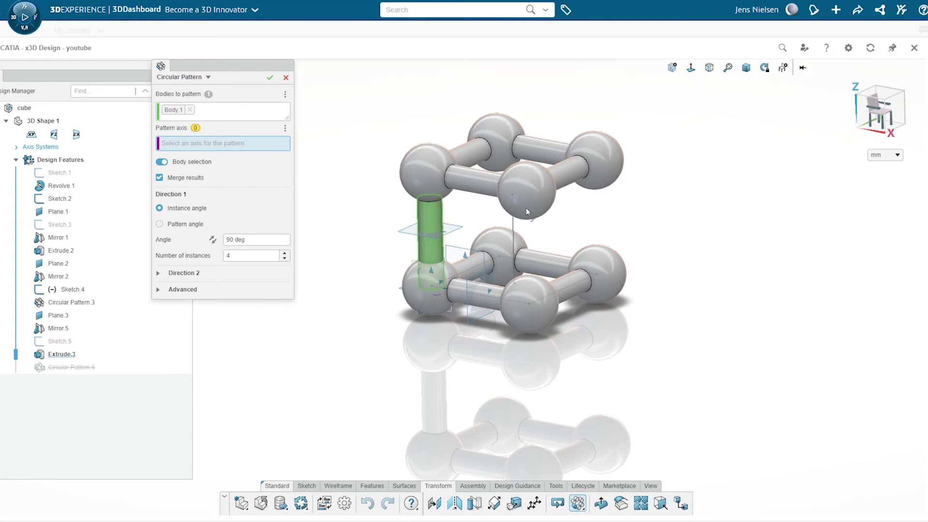
left_click(514, 231)
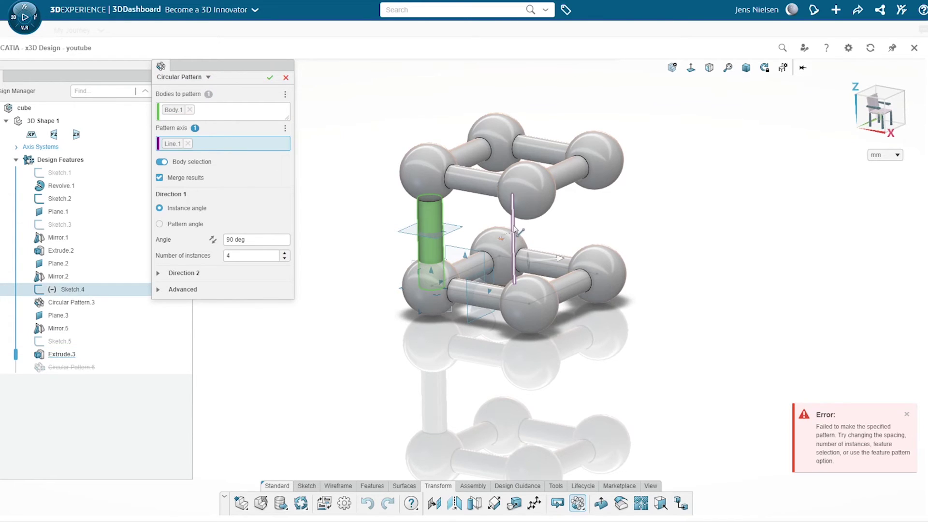
left_click(159, 178)
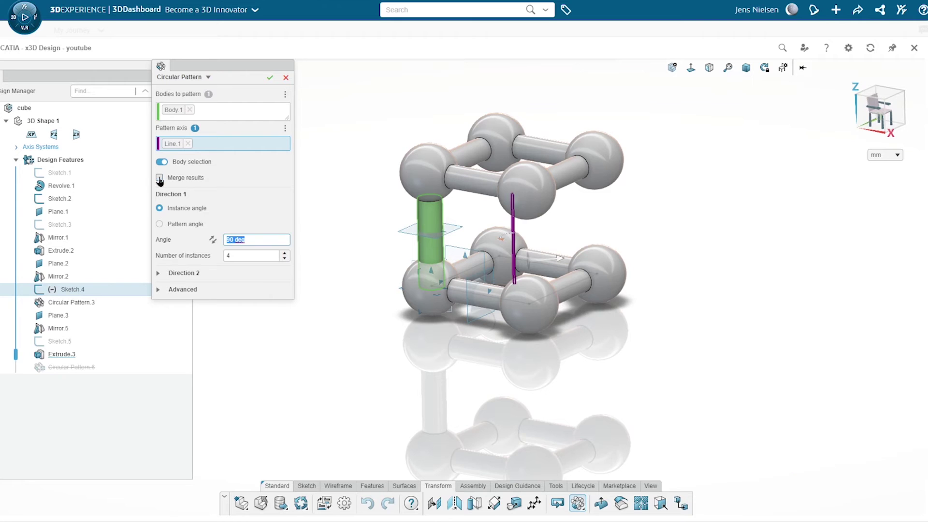
left_click(270, 78)
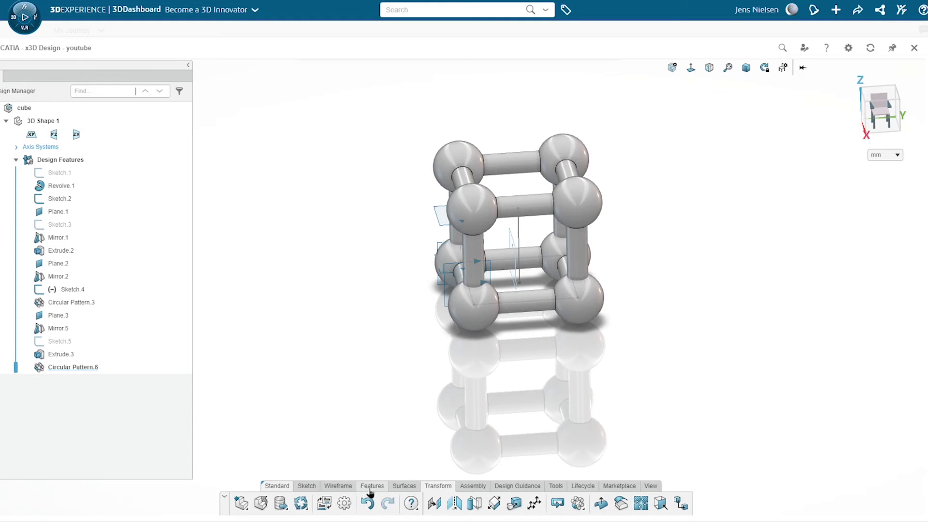
Step: Combine all 20 sphere and rod bodies with Add into the single solid Combine.1
left_click(556, 486)
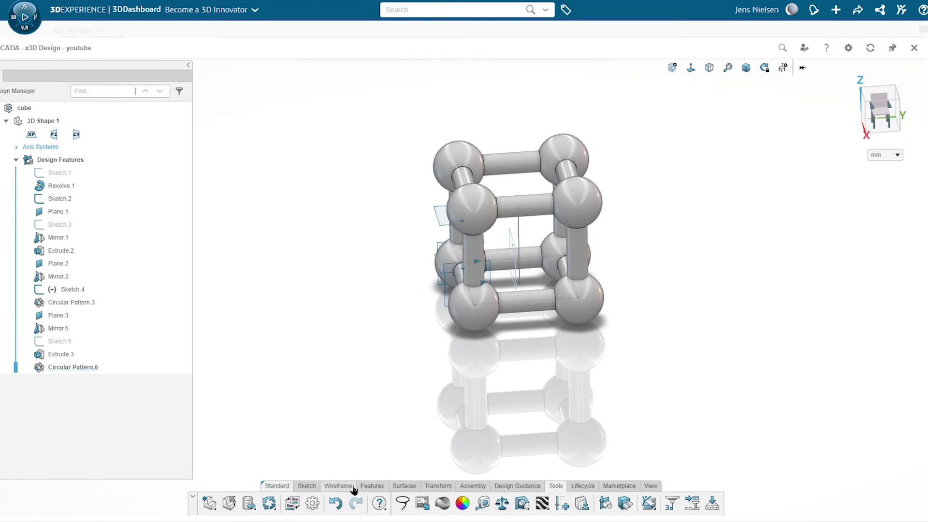
left_click(309, 487)
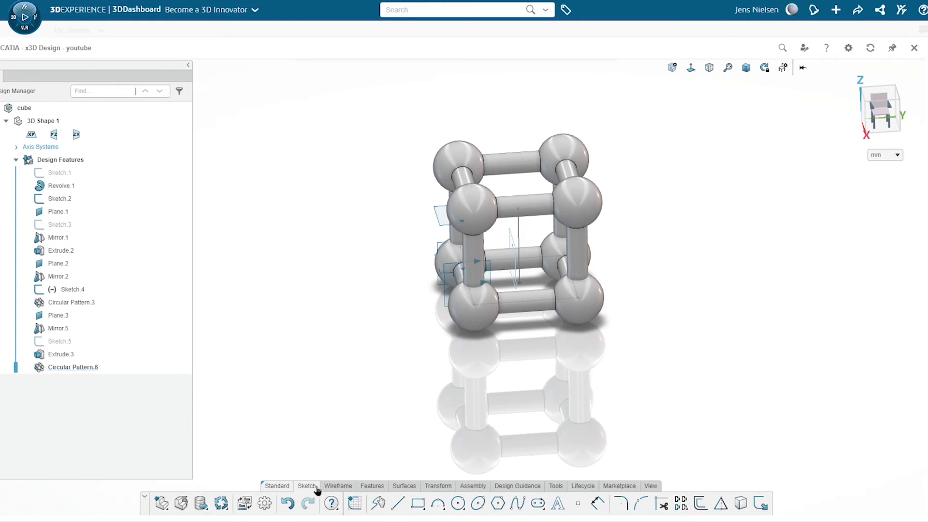
left_click(332, 487)
left_click(371, 487)
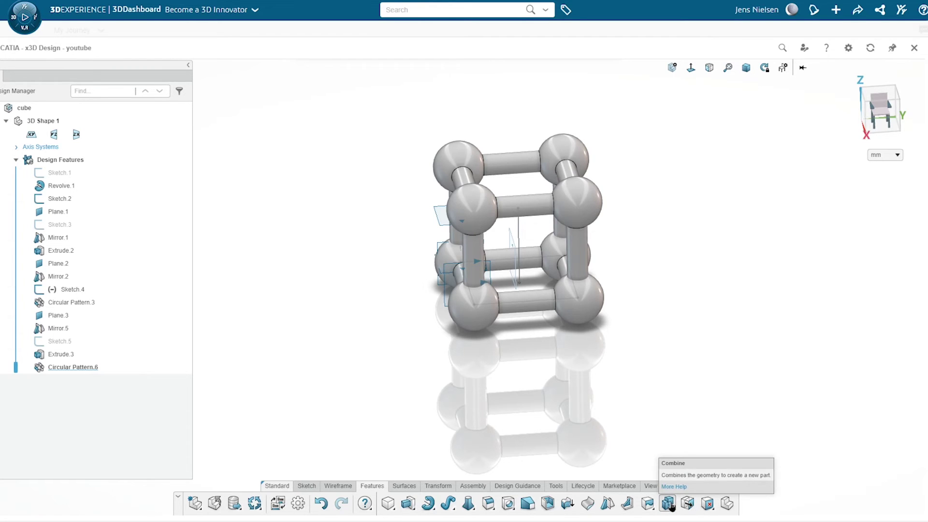
left_click(668, 504)
mouse_move(715, 368)
middle_mouse_down()
mouse_move(631, 306)
mouse_move(503, 242)
middle_mouse_up()
mouse_move(387, 128)
left_mouse_down()
mouse_move(517, 300)
mouse_move(639, 377)
left_mouse_up()
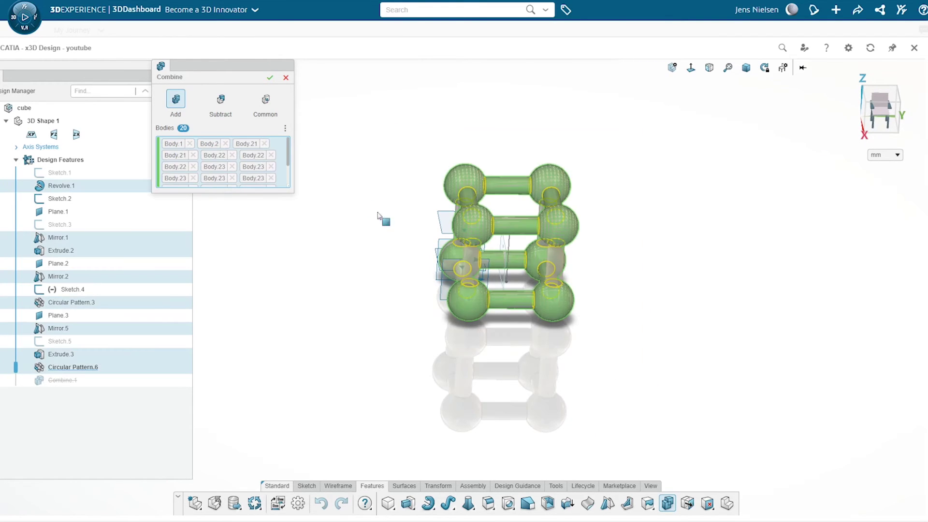
left_click(269, 78)
mouse_move(369, 303)
middle_mouse_down()
mouse_move(500, 344)
mouse_move(461, 285)
middle_mouse_up()
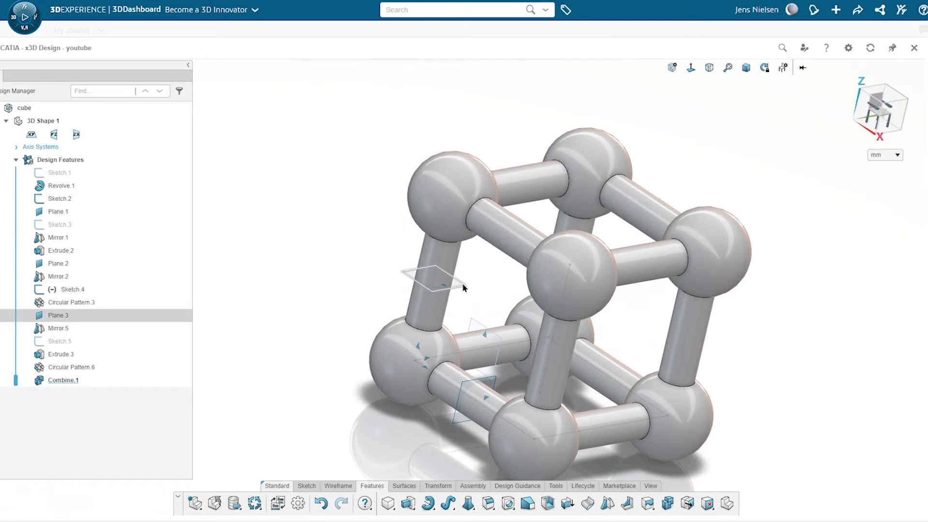
Step: Orbit around the combined cube and bring up the Wireframe toolbar
mouse_move(464, 288)
middle_mouse_down()
mouse_move(434, 354)
mouse_move(659, 346)
mouse_move(694, 315)
mouse_move(433, 365)
mouse_move(714, 369)
mouse_move(680, 352)
mouse_move(626, 356)
middle_mouse_up()
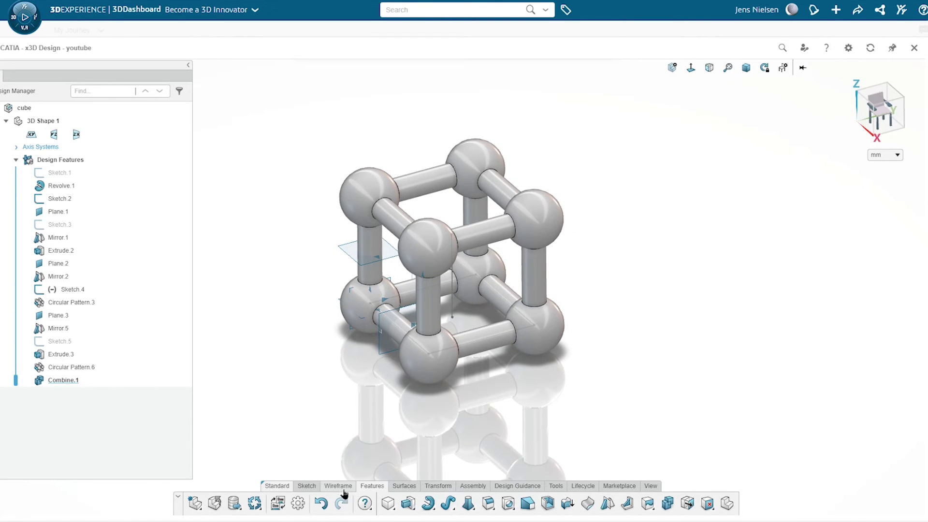
left_click(434, 487)
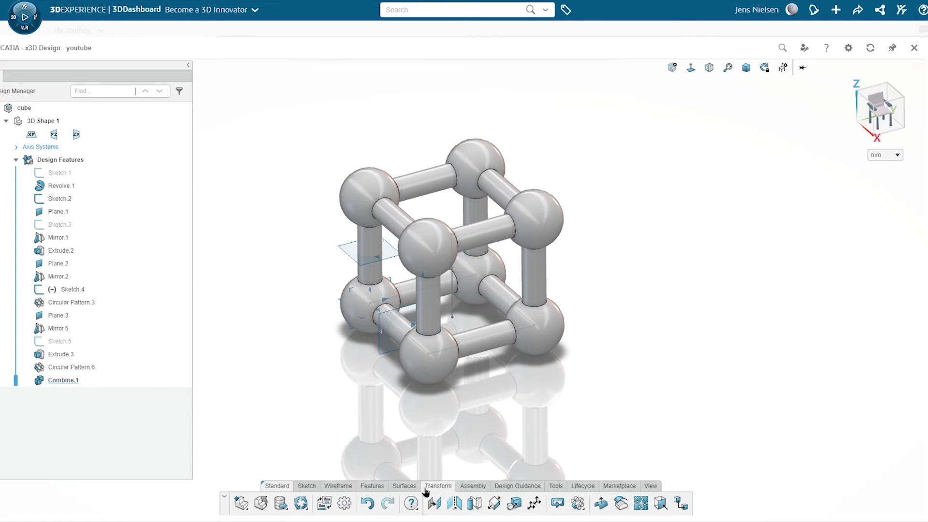
left_click(373, 488)
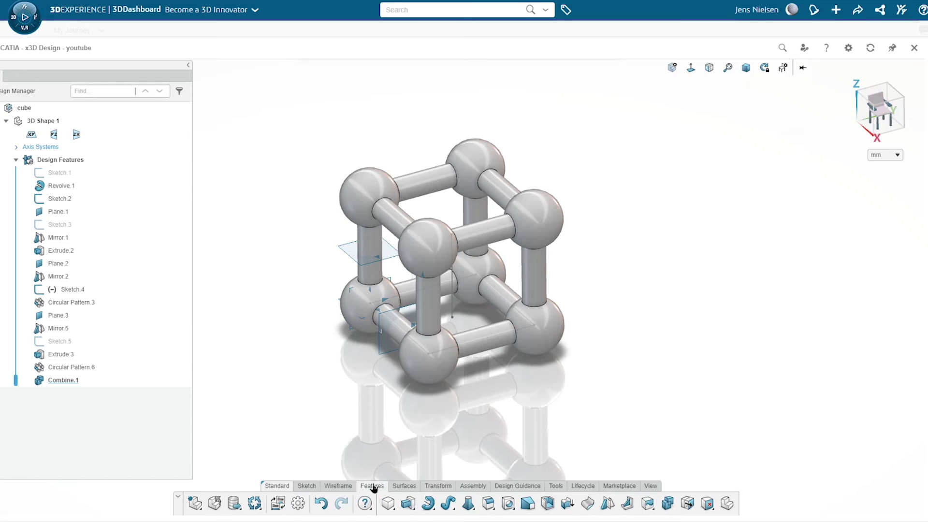
left_click(341, 487)
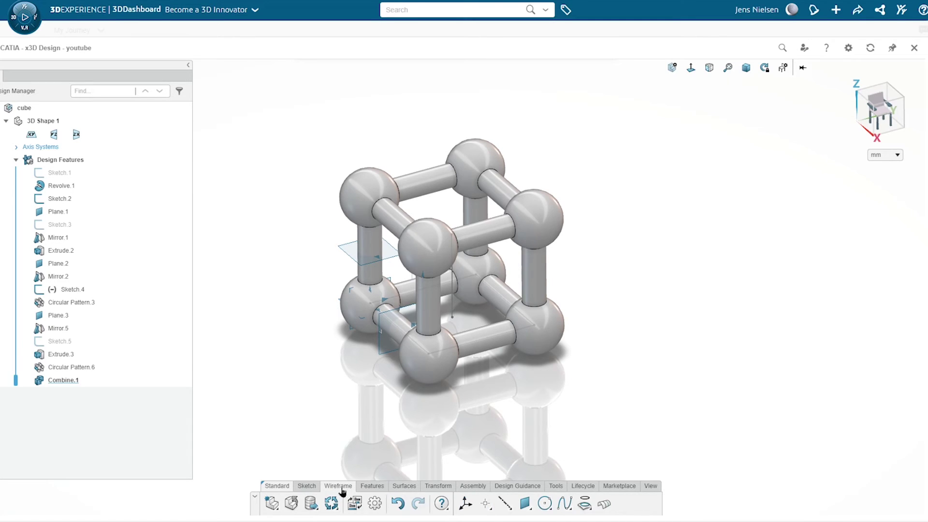
Step: Create Plane.4 offset 44 mm from the YZ plane
left_click(525, 506)
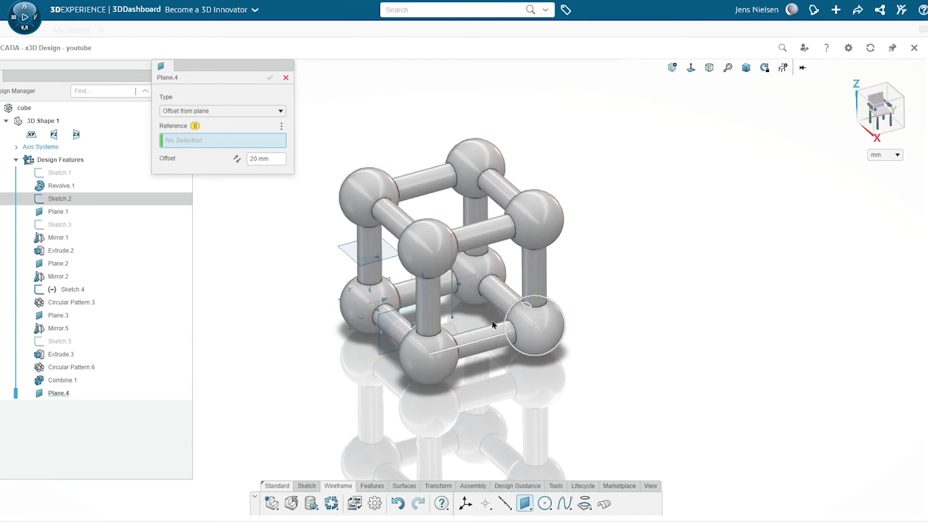
middle_click_drag(536, 329, 503, 310)
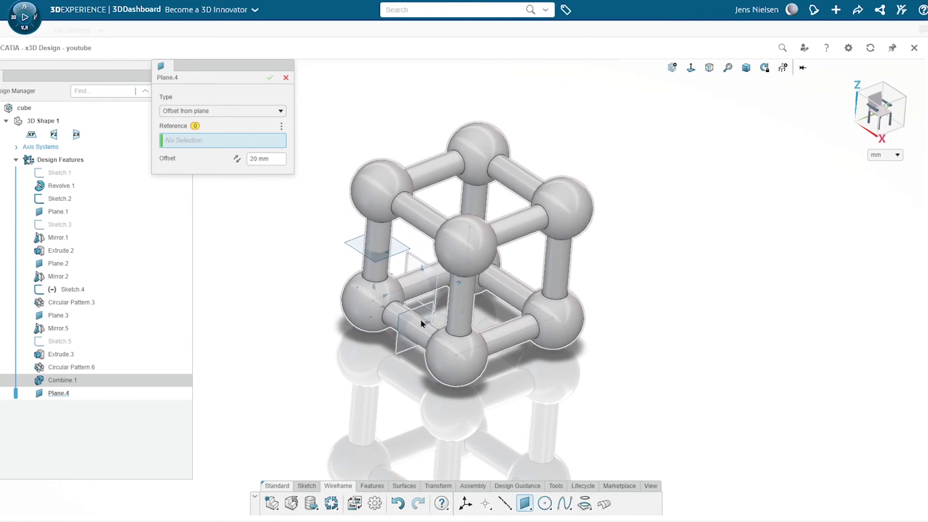
middle_click_drag(334, 263, 342, 279)
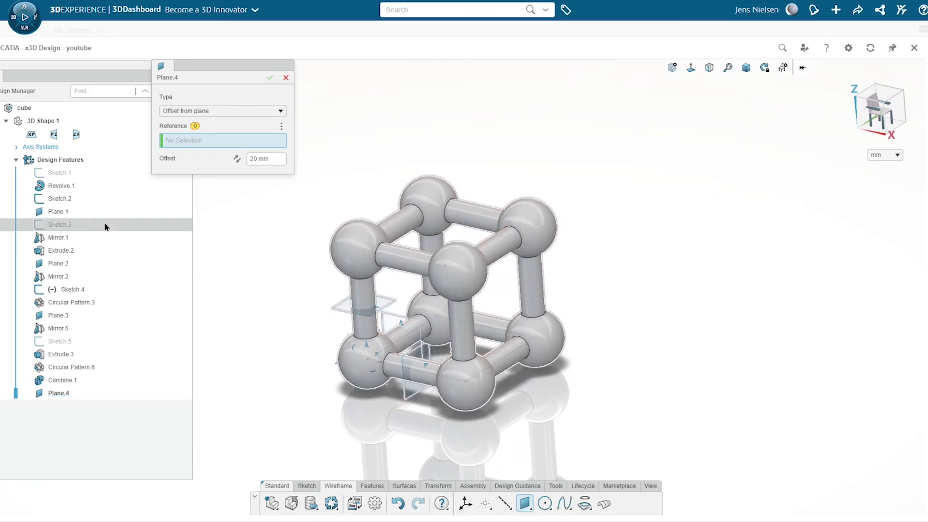
left_click(55, 136)
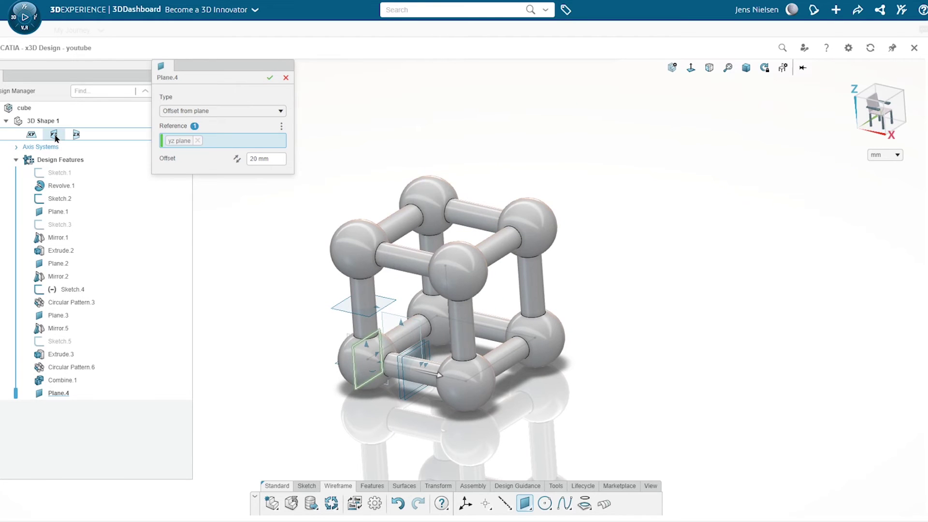
left_click_drag(271, 159, 249, 159)
type("44")
left_click(269, 78)
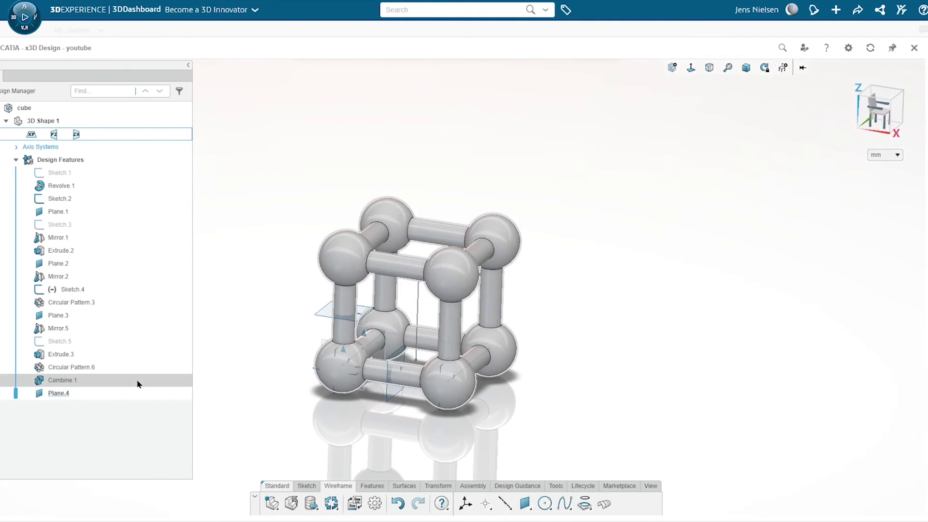
left_click(67, 395)
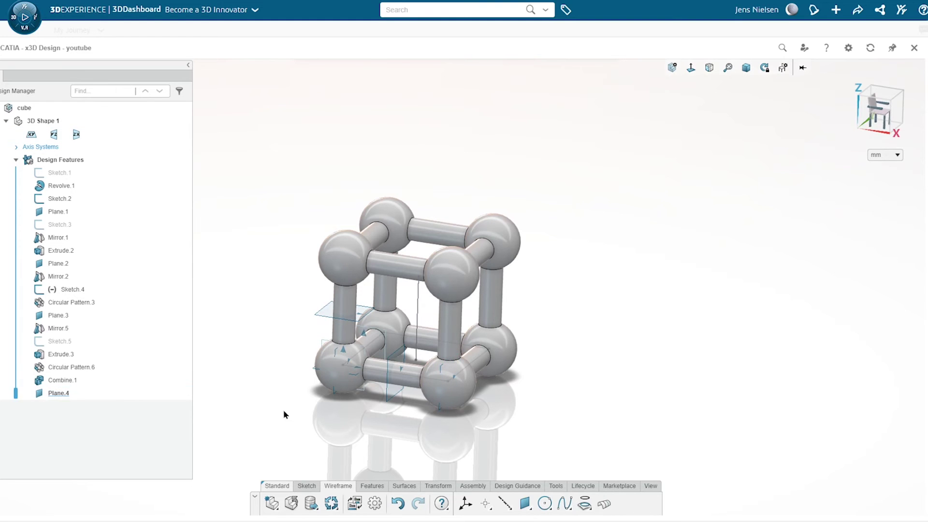
Step: Draw a rectangle on Plane.4 from the sketch origin to the opposite corner sphere
left_click(70, 394)
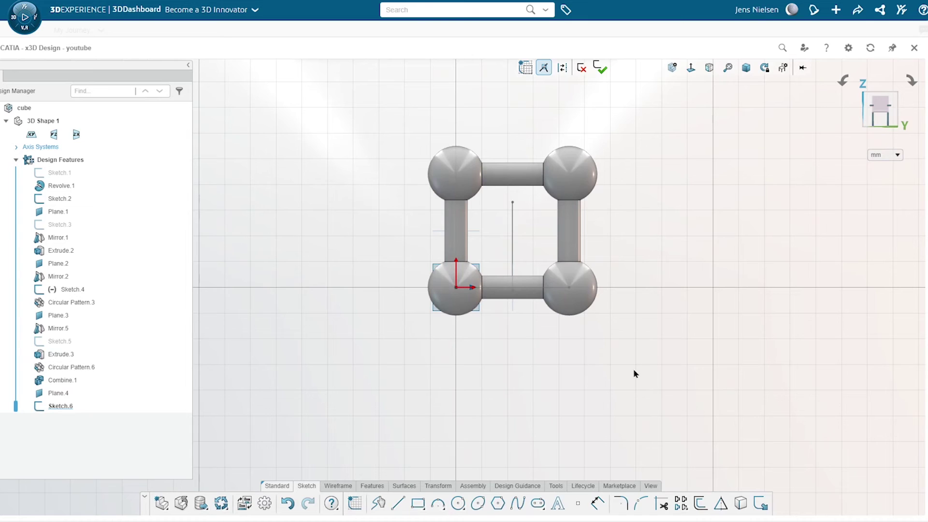
left_click(418, 503)
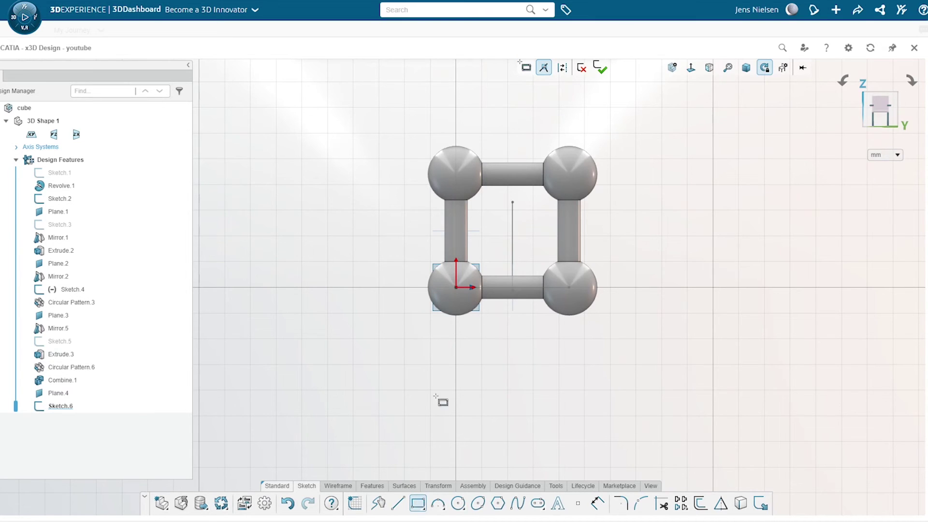
left_click(456, 287)
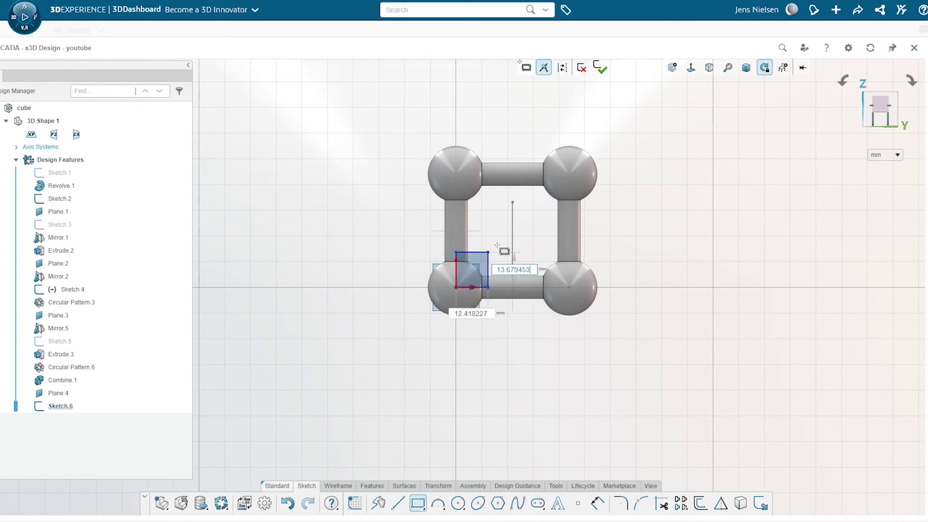
left_click(573, 172)
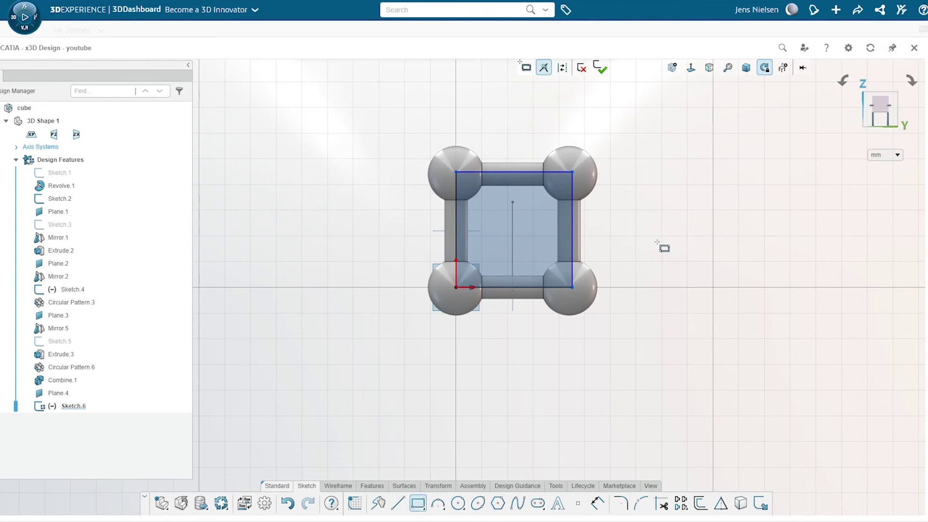
key("Escape")
Step: Make the top and right edges equal, dimension the right edge 44 mm, and finish the sketch
left_click(573, 244)
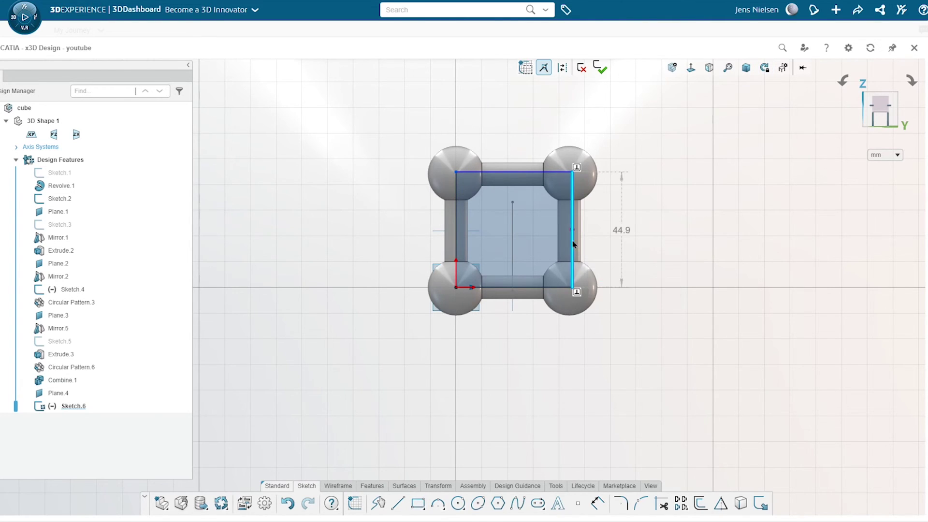
left_click(525, 173, "ctrl")
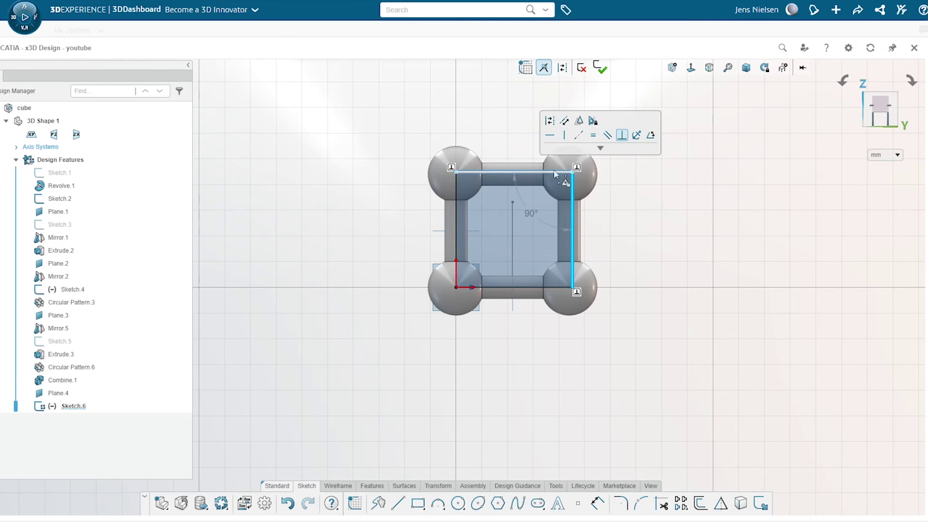
left_click(593, 135)
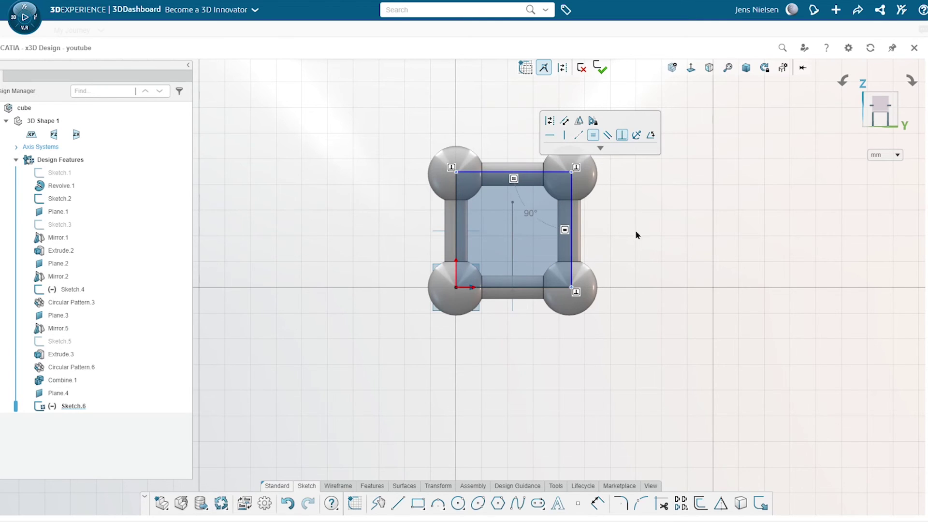
key("d")
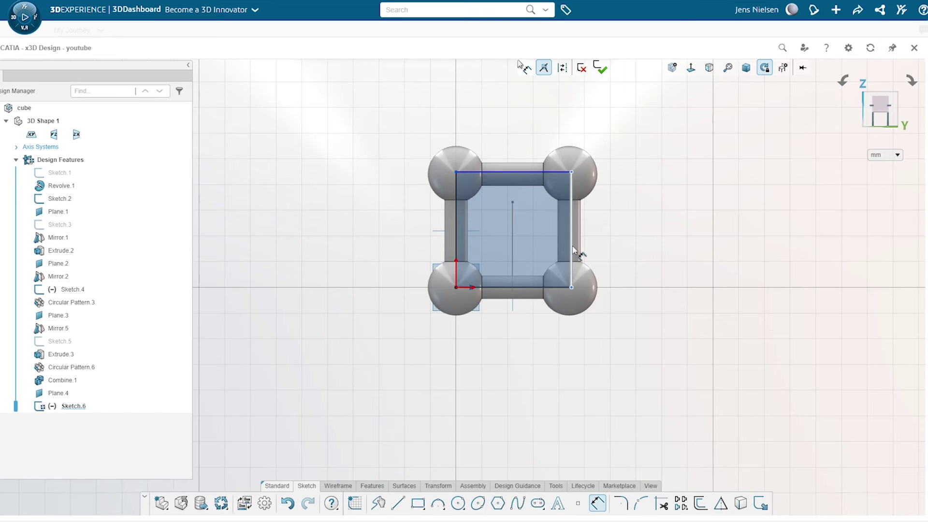
left_click(579, 247)
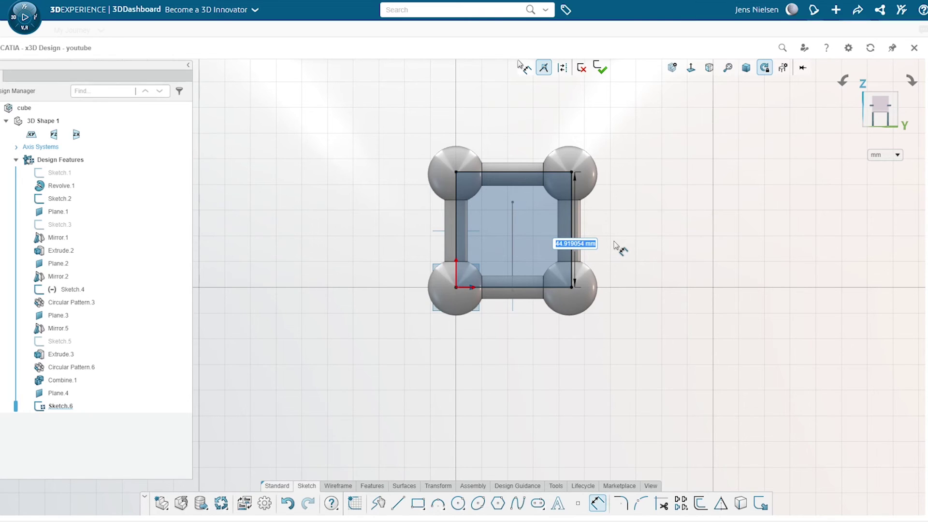
type("44")
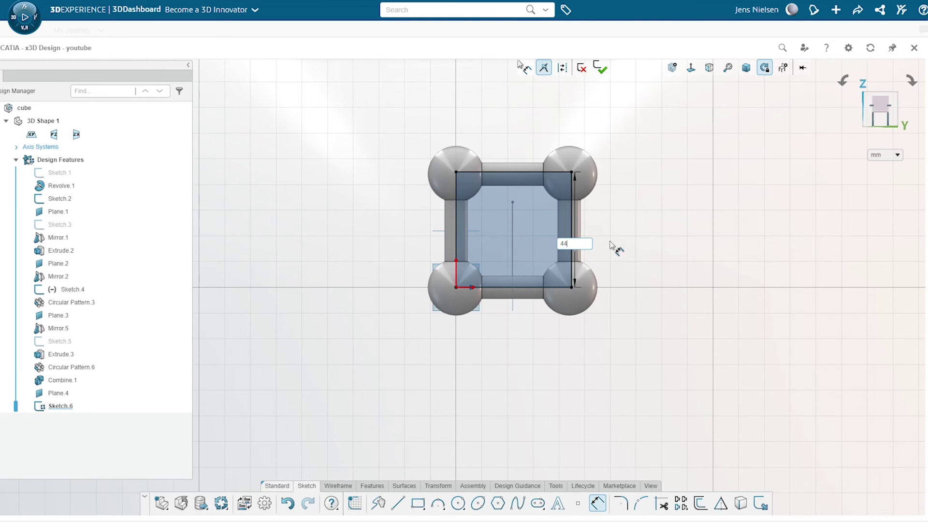
key("Return")
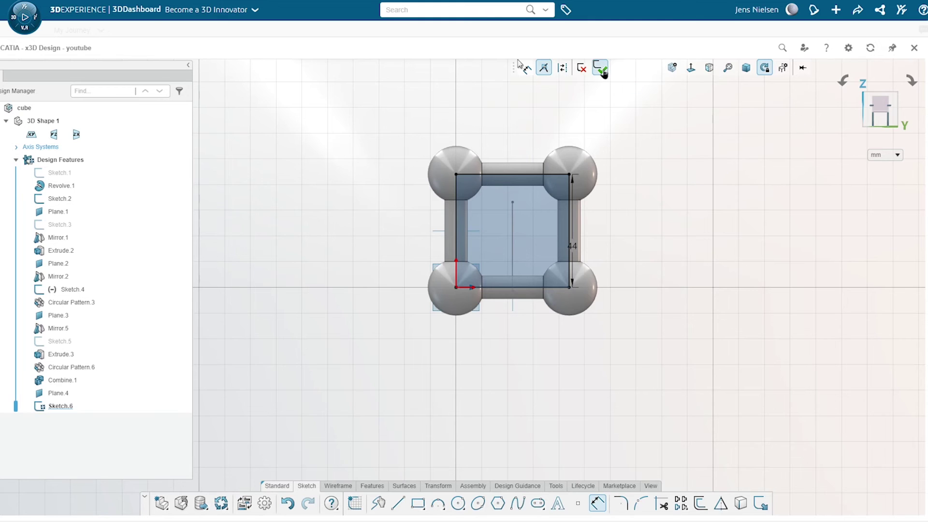
left_click(602, 71)
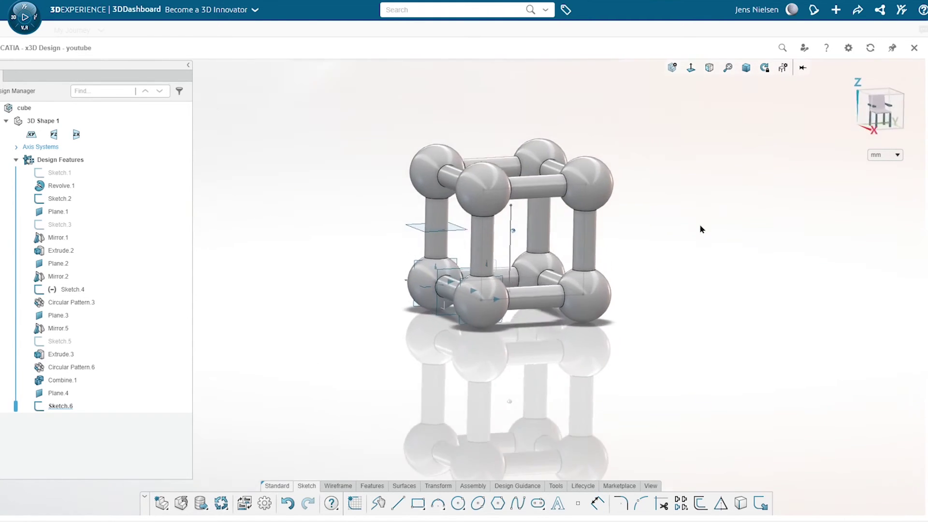
Step: Hide the lattice body and place Point.1 on the top-right corner vertex
left_click(527, 161)
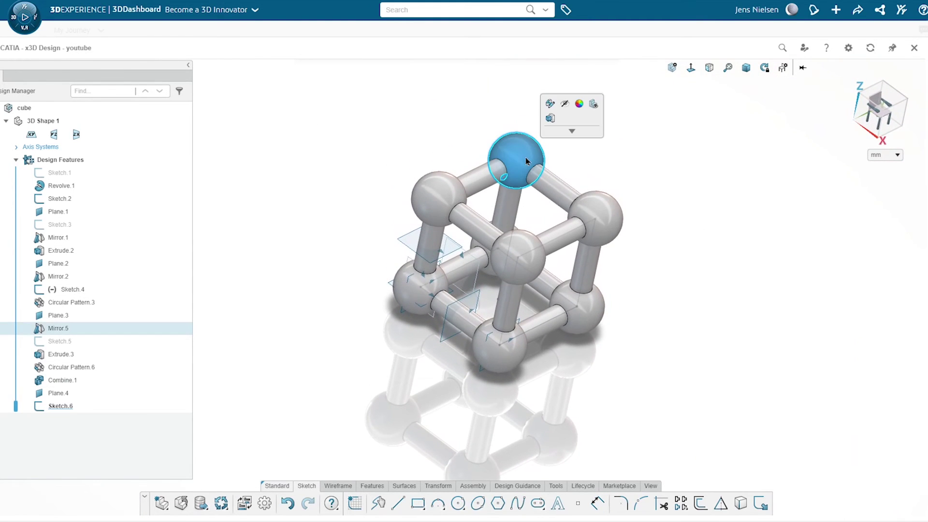
left_click(564, 105)
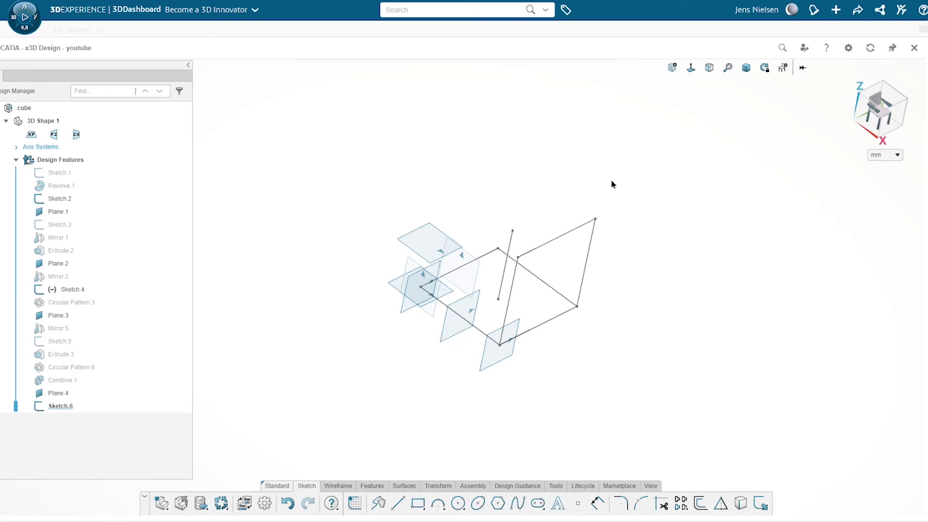
left_click(398, 503)
left_click(337, 486)
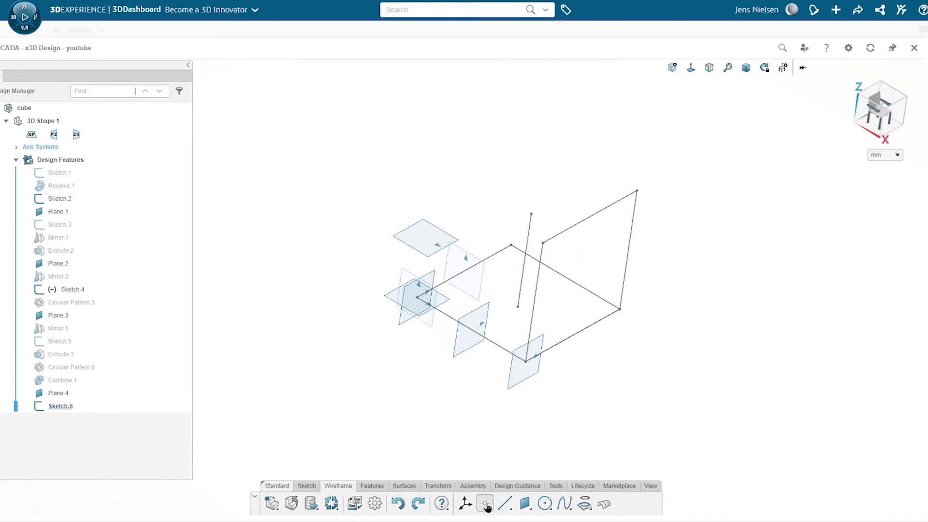
left_click(486, 504)
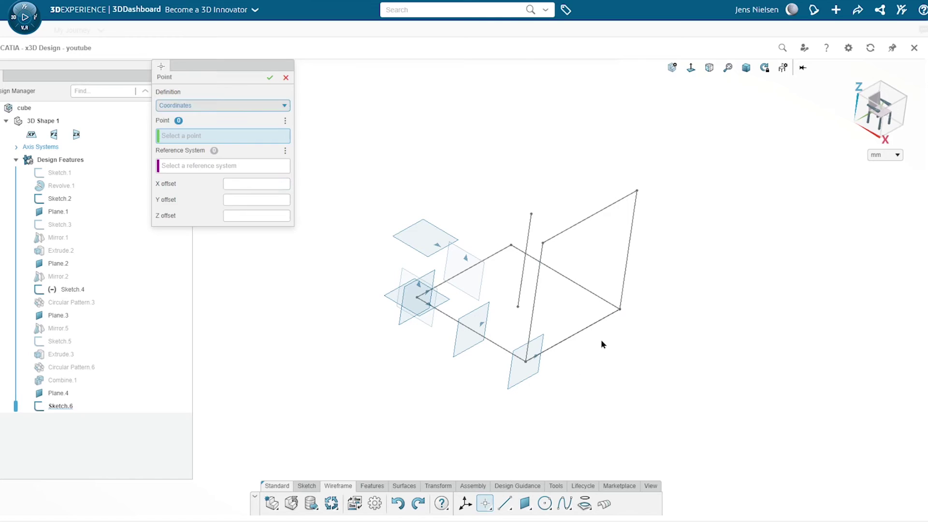
left_click(638, 193)
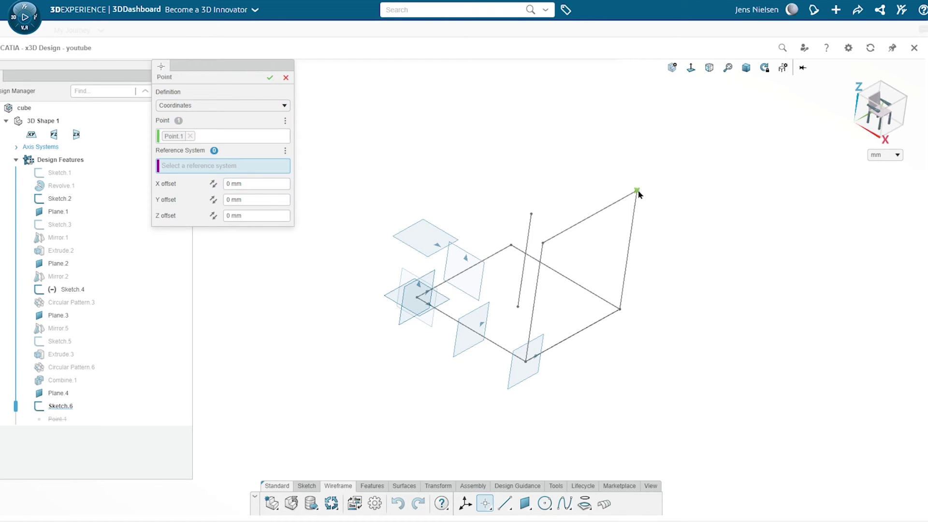
left_click(269, 77)
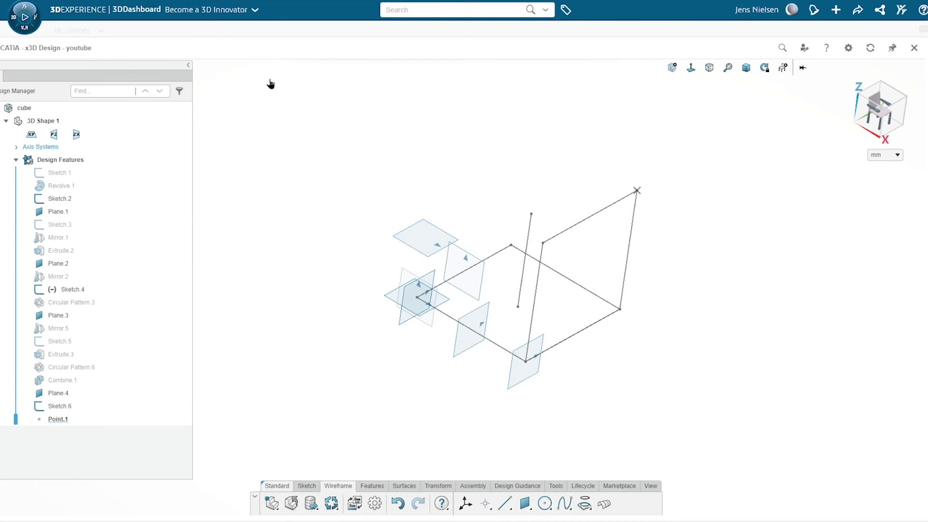
Step: Add Point.2 on the opposite corner and draw diagonal Line.1 between the two points
left_click(486, 503)
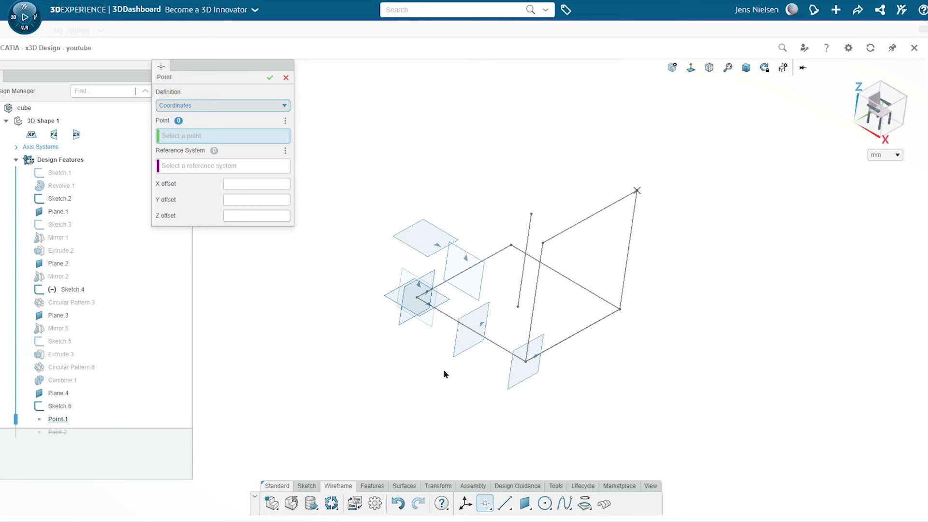
left_click(417, 298)
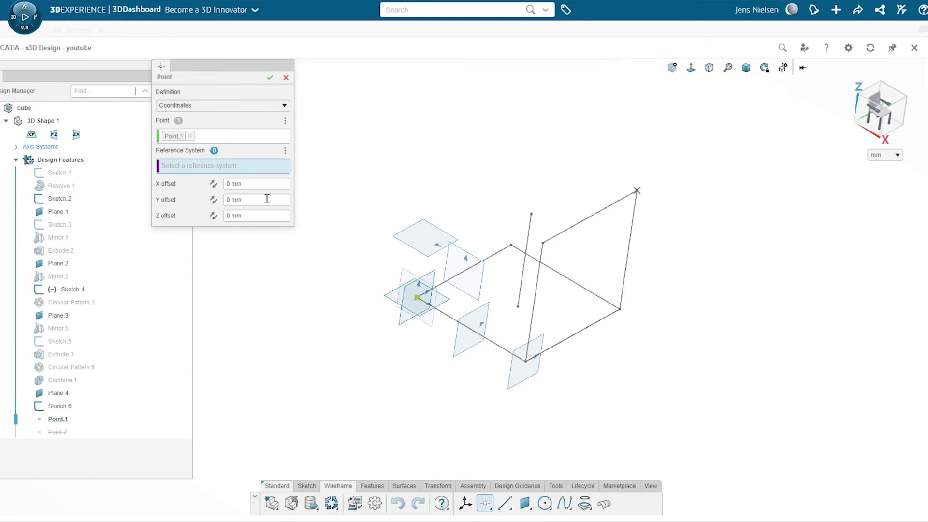
left_click(270, 77)
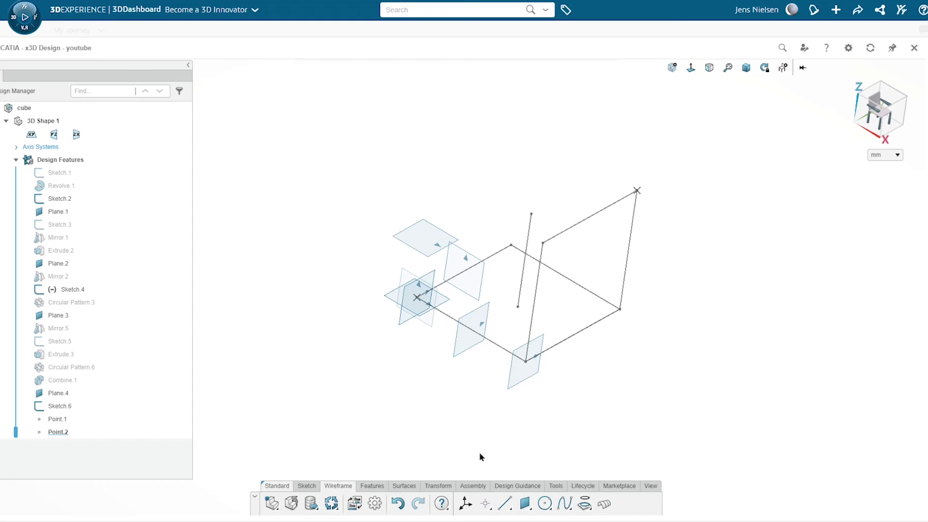
left_click(509, 510)
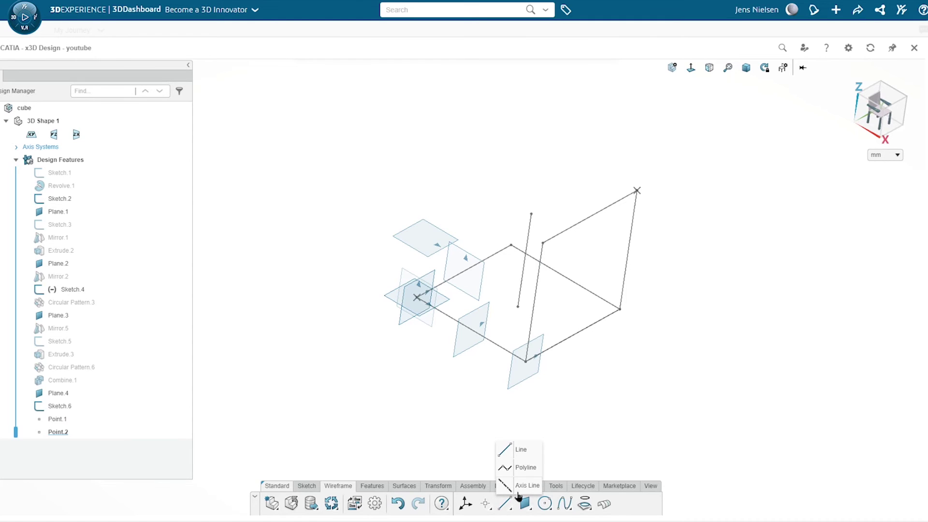
left_click(518, 451)
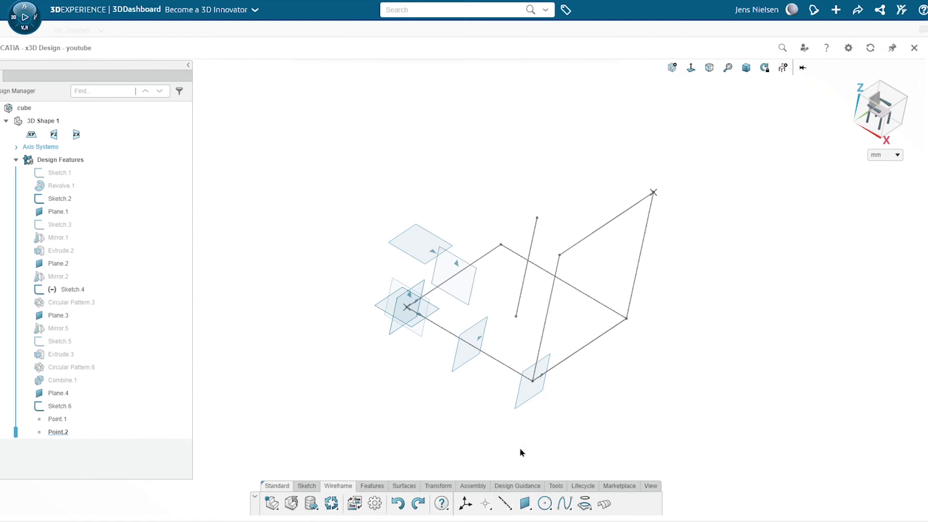
left_click(653, 193)
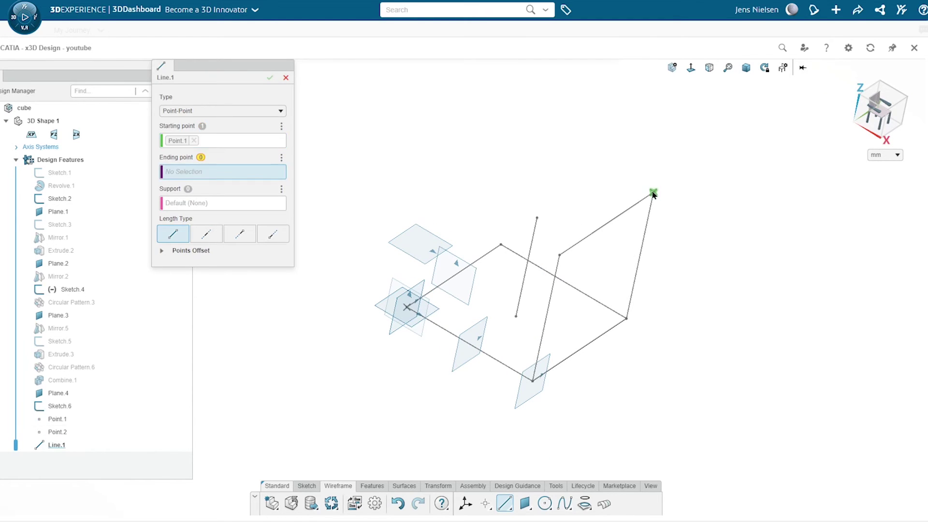
left_click(405, 311)
mouse_move(371, 245)
middle_mouse_down()
mouse_move(358, 192)
mouse_move(338, 174)
middle_mouse_up()
left_click(270, 79)
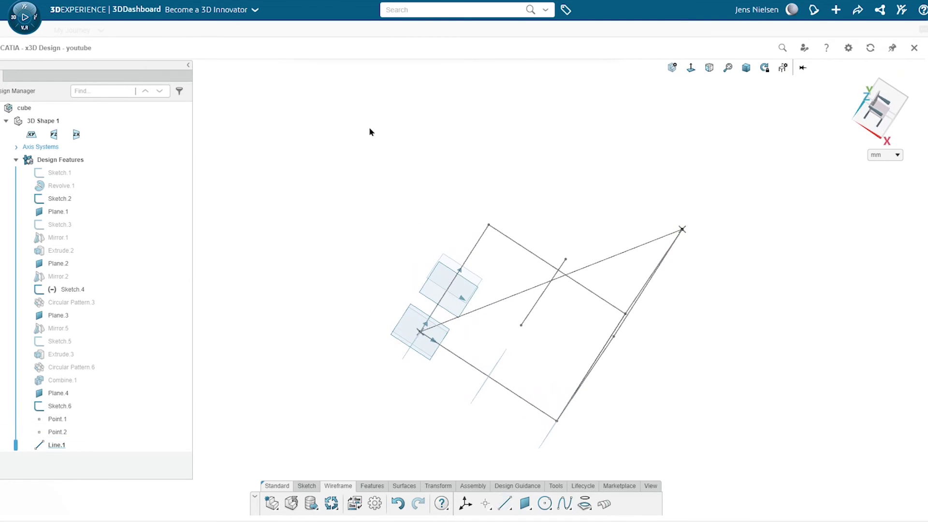
Step: Hide all the reference planes, including Plane.1 through Plane.4
middle_click_drag(606, 130, 677, 174)
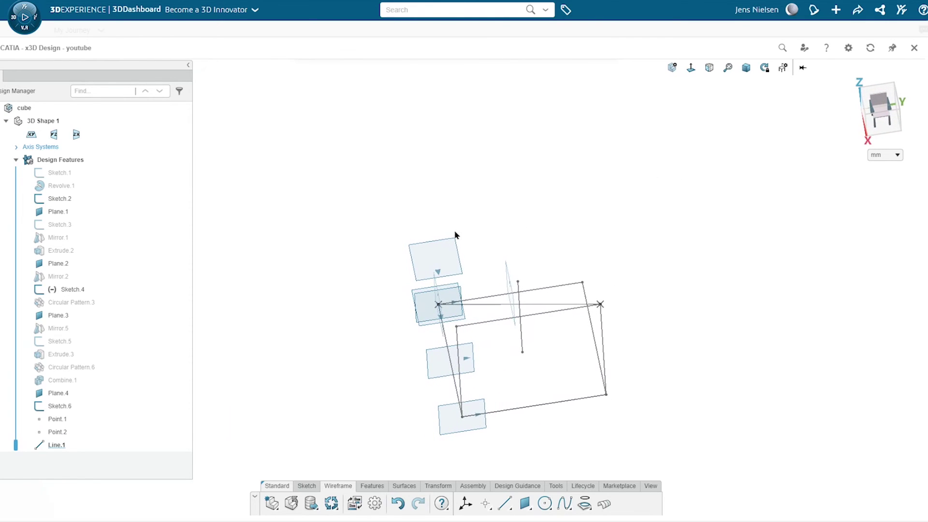
left_click(454, 261)
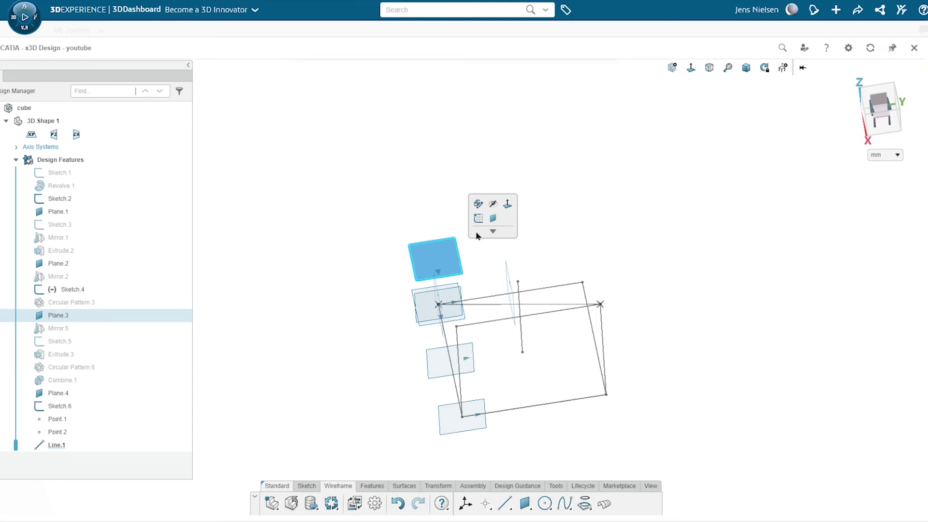
left_click(496, 210)
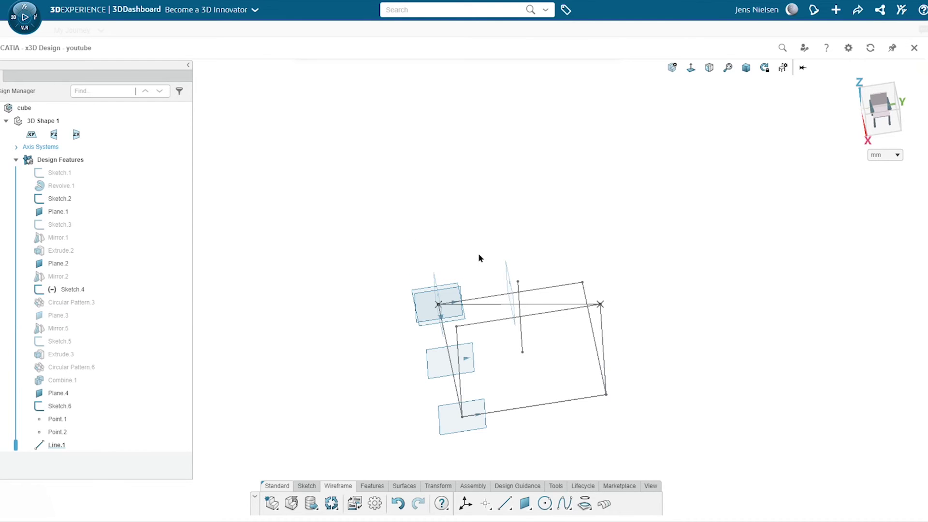
left_click(409, 282)
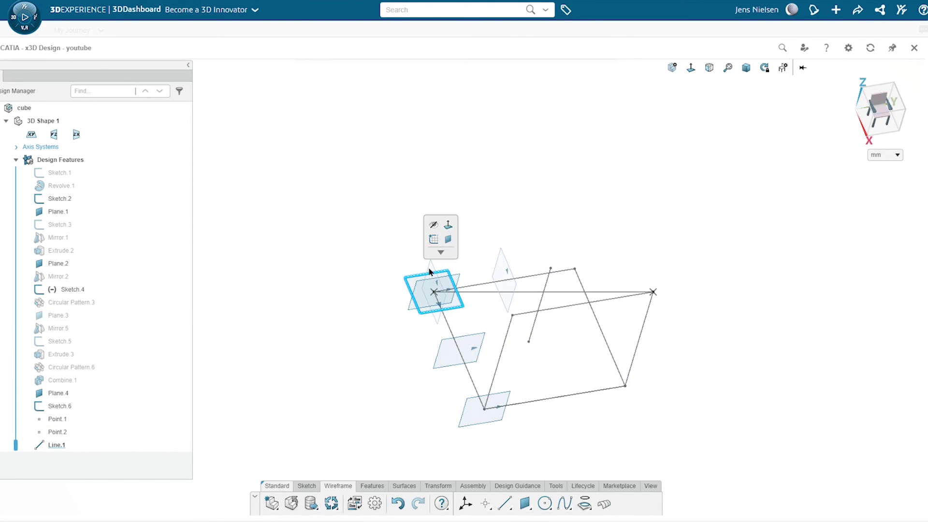
left_click(435, 224)
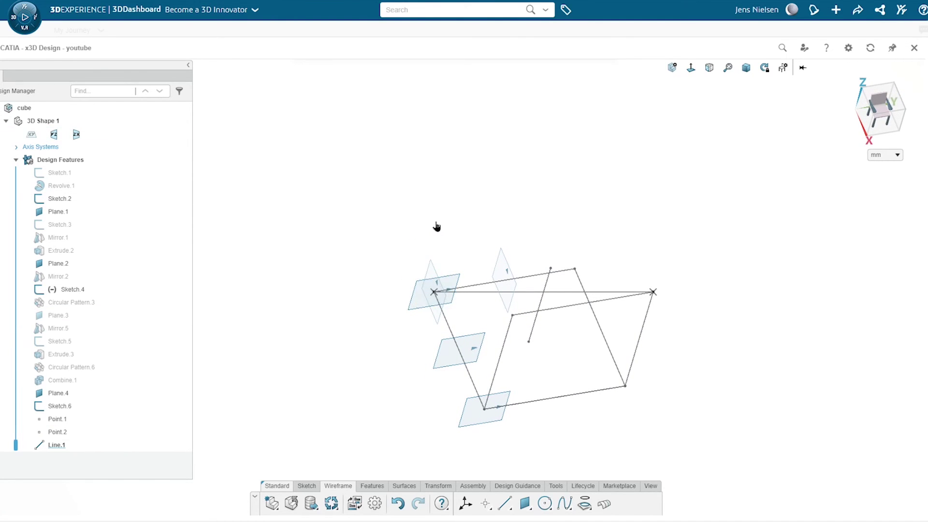
left_click(420, 285)
left_click(448, 232)
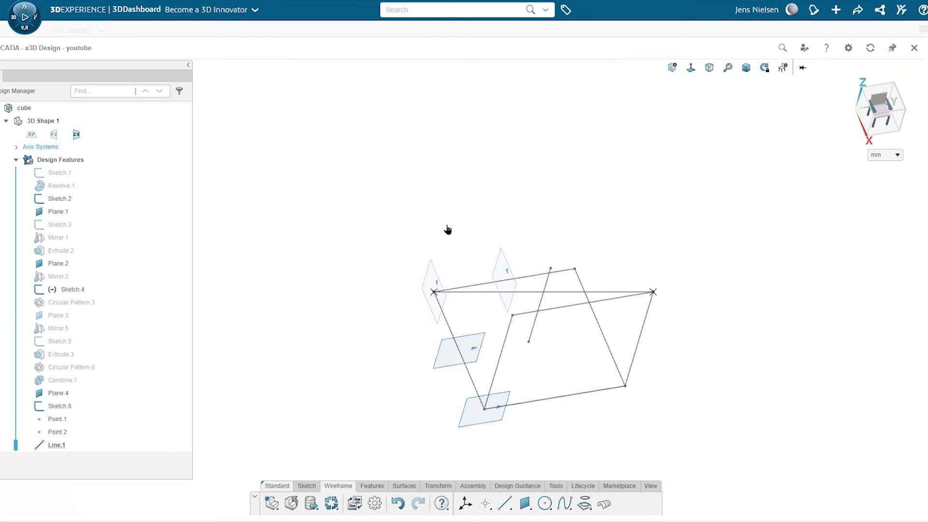
left_click(434, 272)
left_click(461, 219)
left_click(502, 260)
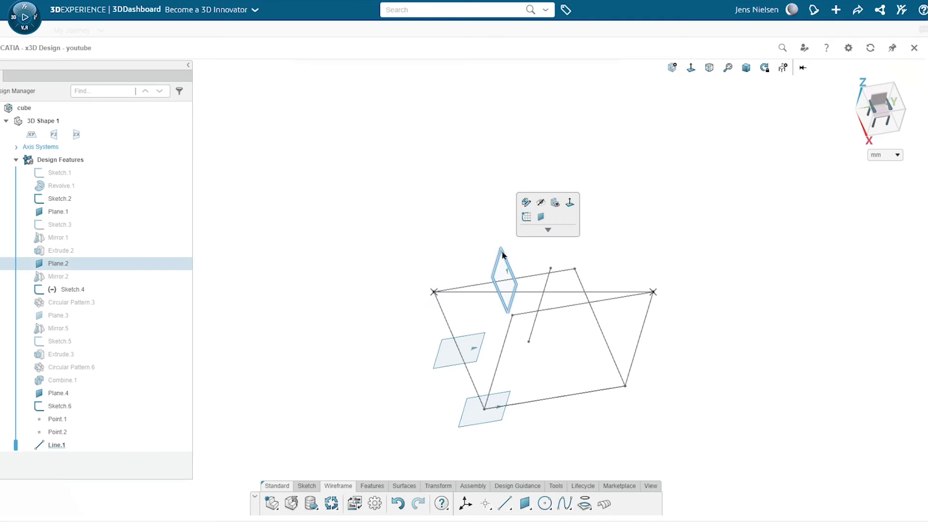
left_click(542, 206)
left_click(449, 340)
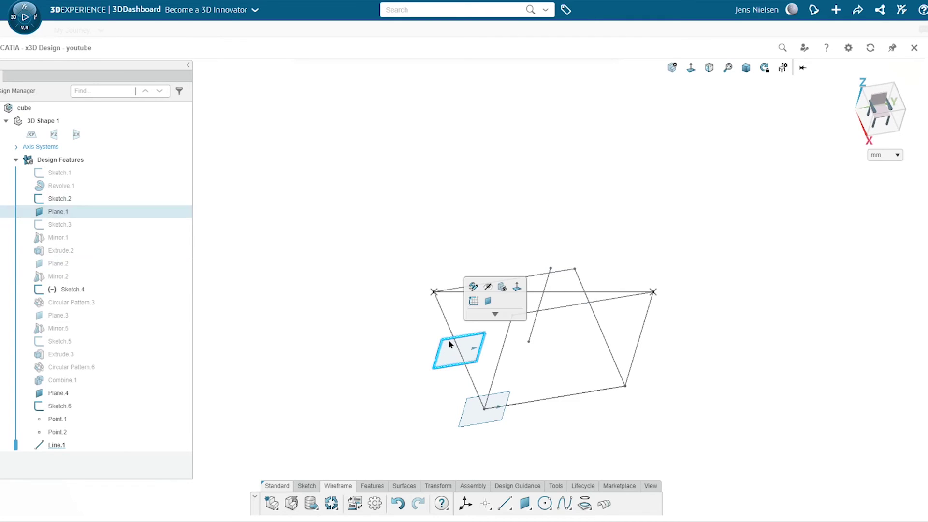
left_click(487, 290)
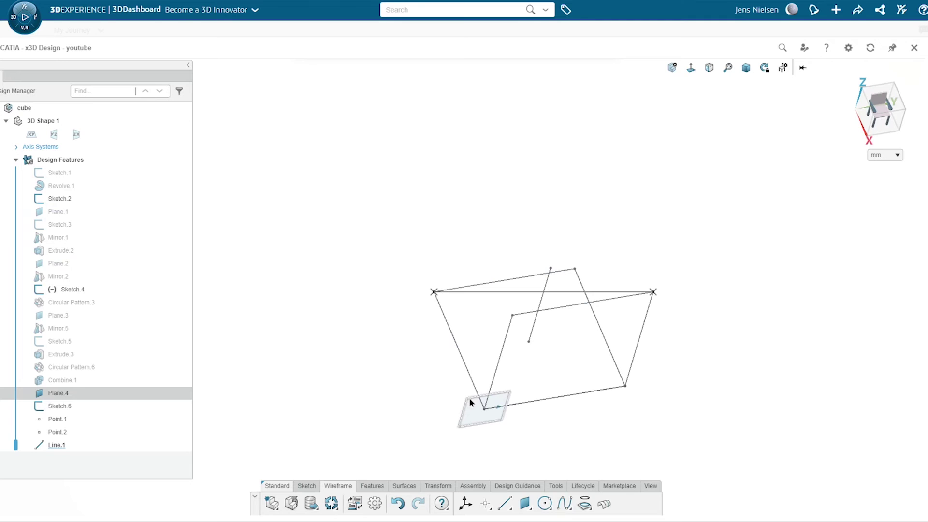
left_click(472, 401)
left_click(509, 345)
Step: Hide Sketch.6, Sketch.2, Sketch.4's line and Revolve.1
mouse_move(514, 348)
middle_mouse_down()
mouse_move(681, 383)
mouse_move(591, 390)
mouse_move(464, 380)
mouse_move(431, 360)
mouse_move(408, 369)
middle_mouse_up()
left_click(408, 369)
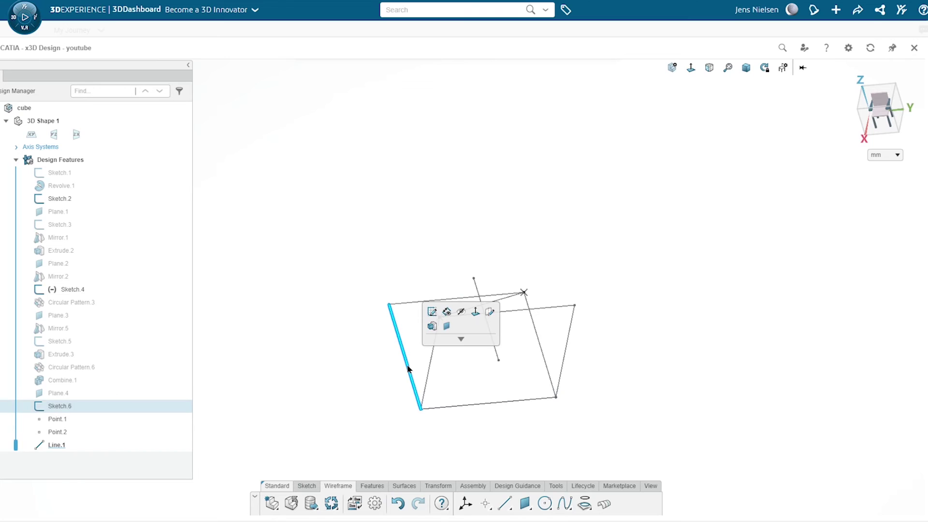
left_click(443, 315)
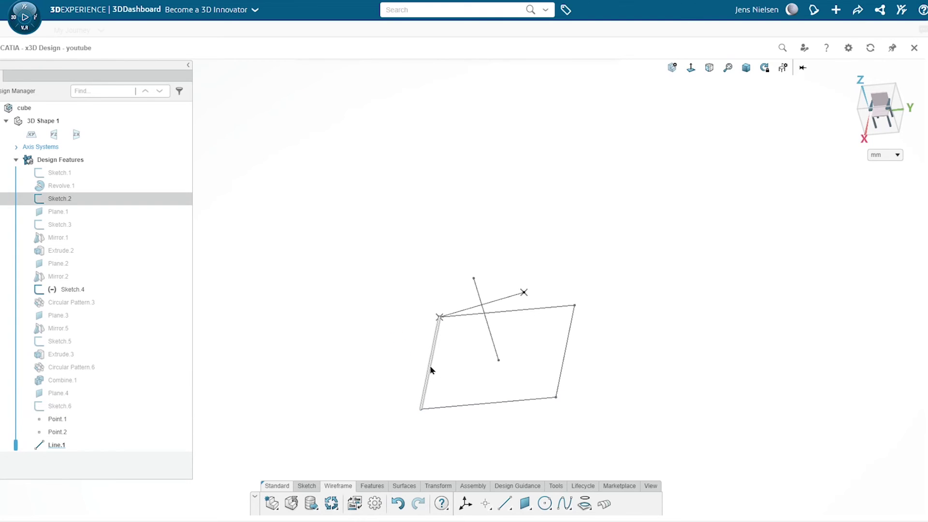
left_click(430, 368)
left_click(484, 314)
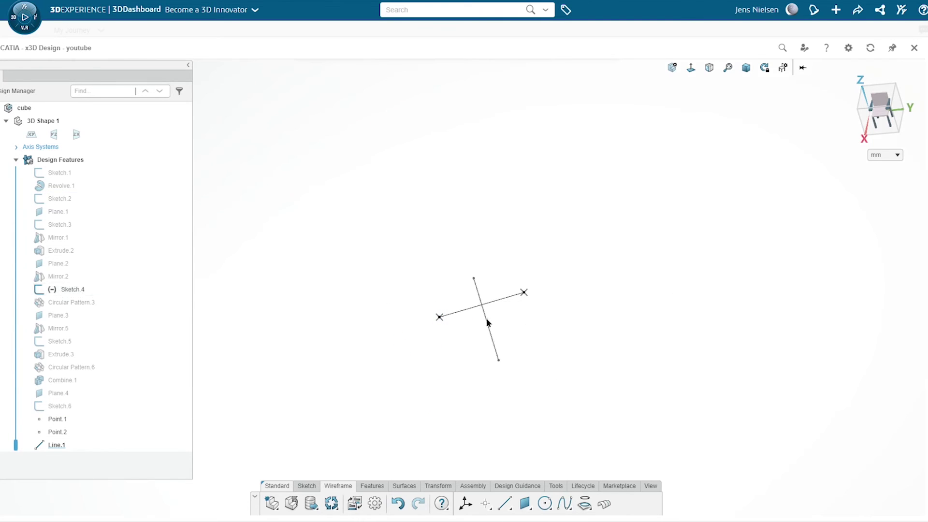
left_click(540, 265)
left_click(60, 186)
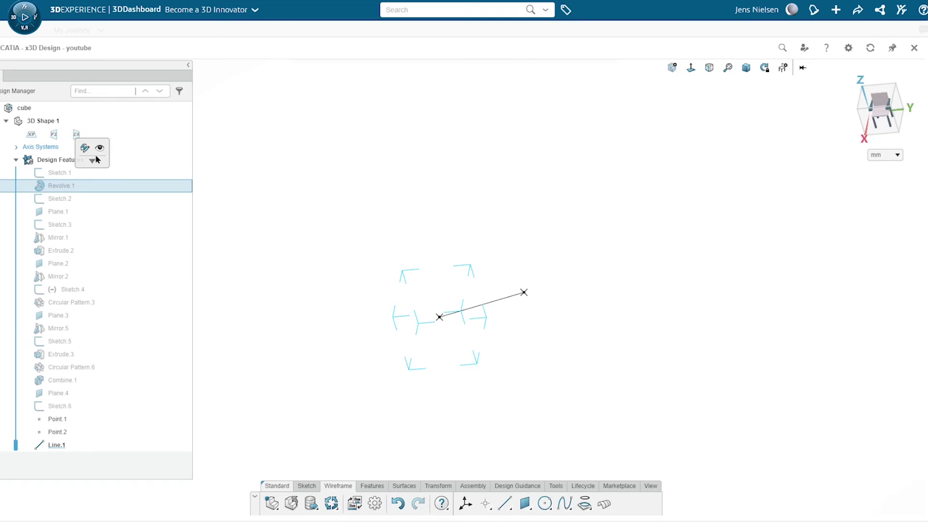
left_click(100, 153)
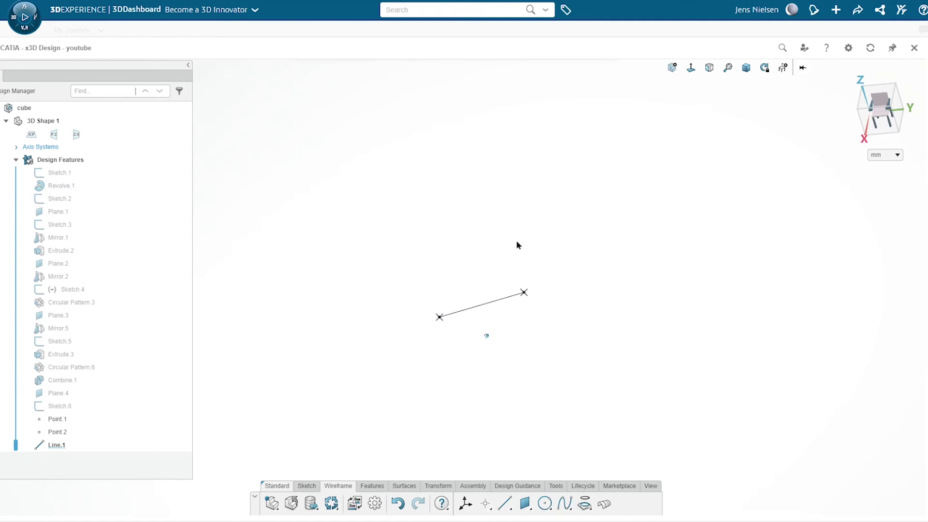
left_click(525, 503)
Step: Create Plane.5 normal to Line.1, passing through Point.1
left_click(280, 112)
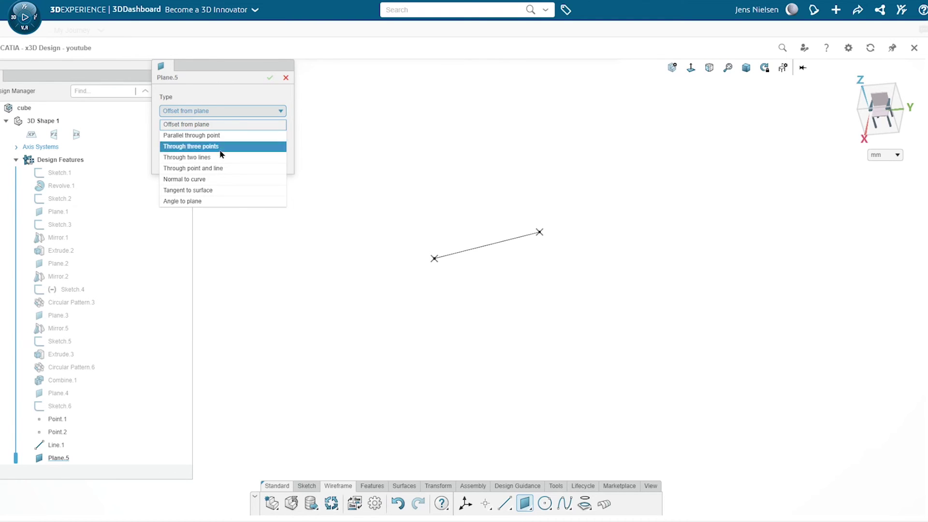
left_click(208, 179)
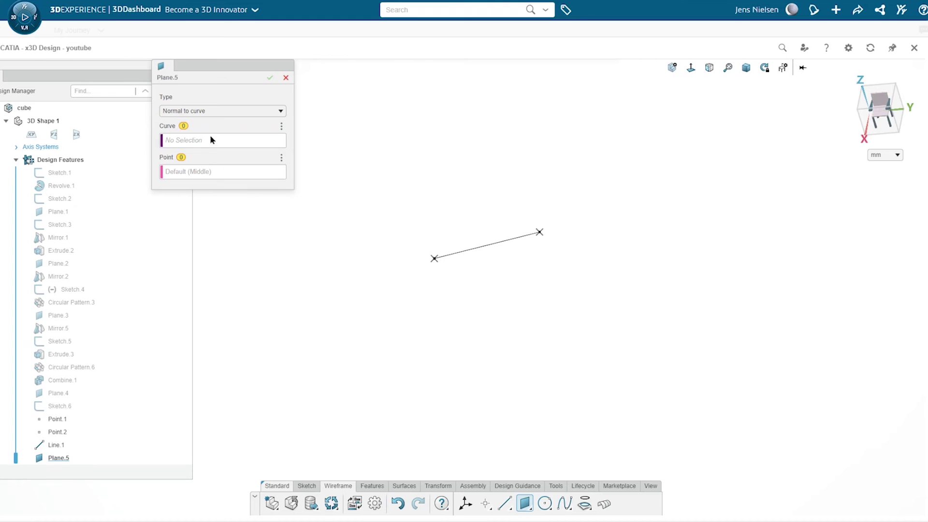
left_click(210, 137)
left_click(469, 251)
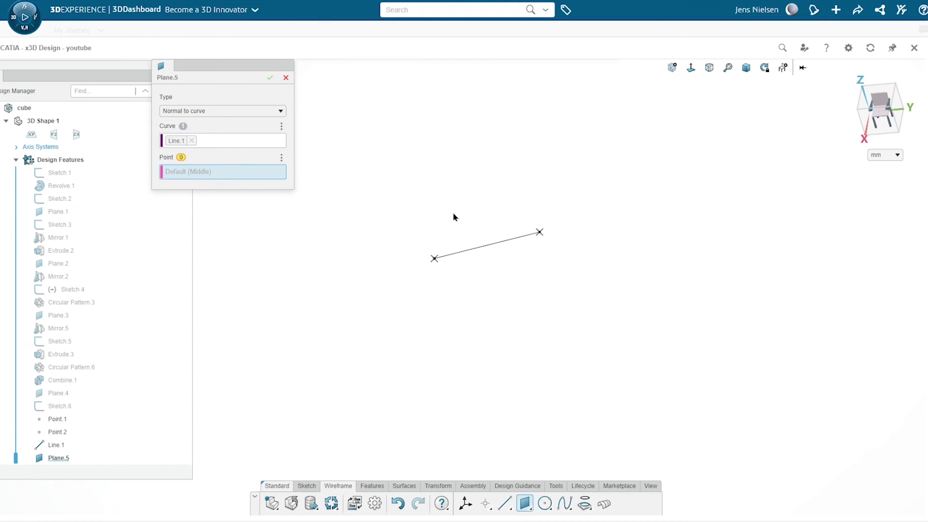
left_click(539, 235)
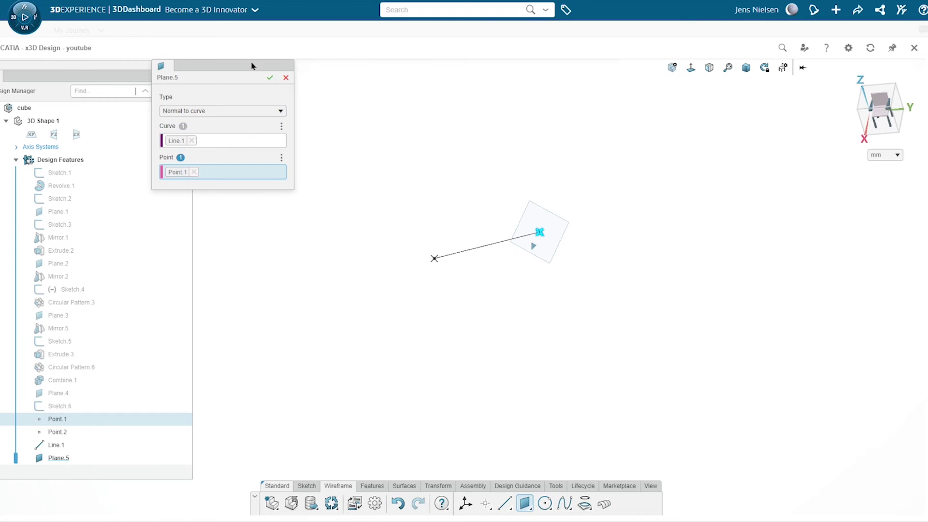
left_click(270, 78)
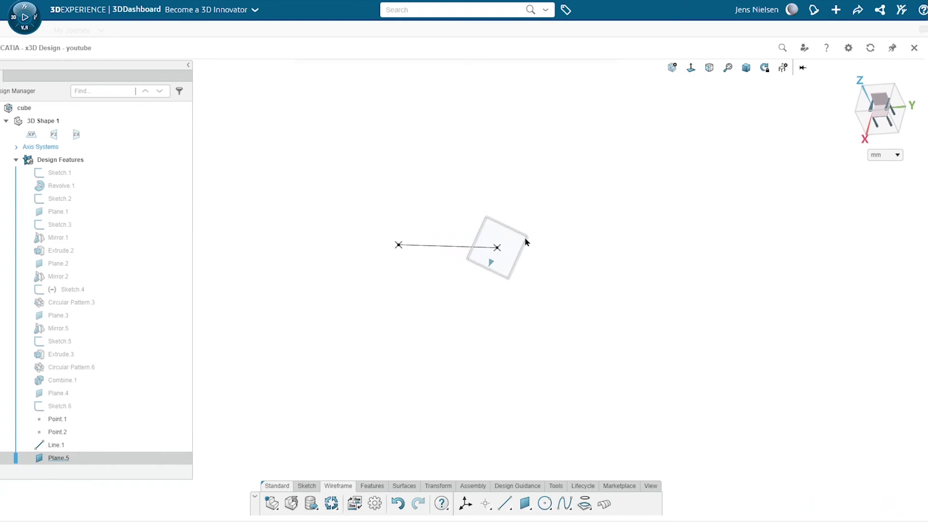
left_click(527, 242)
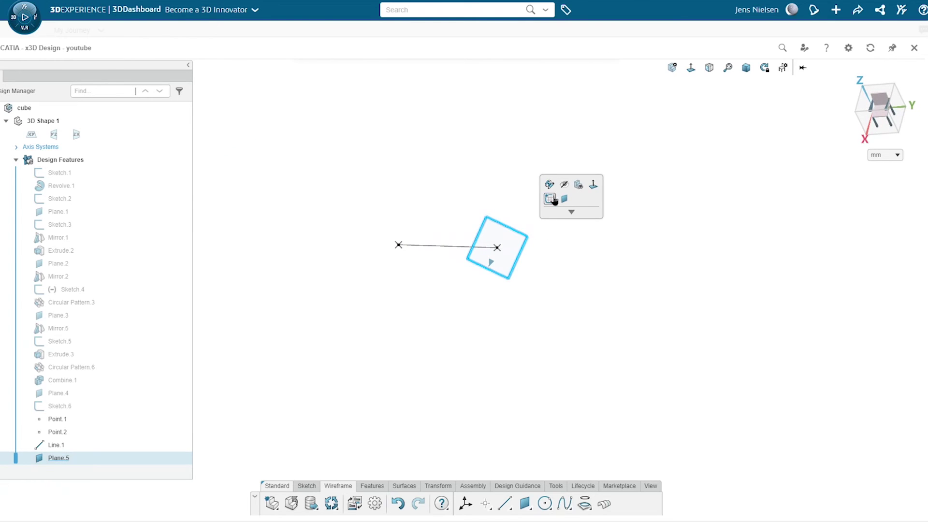
Step: Sketch a circle centred on Plane.5's origin and dimension its diameter to 22 mm
left_click(550, 199)
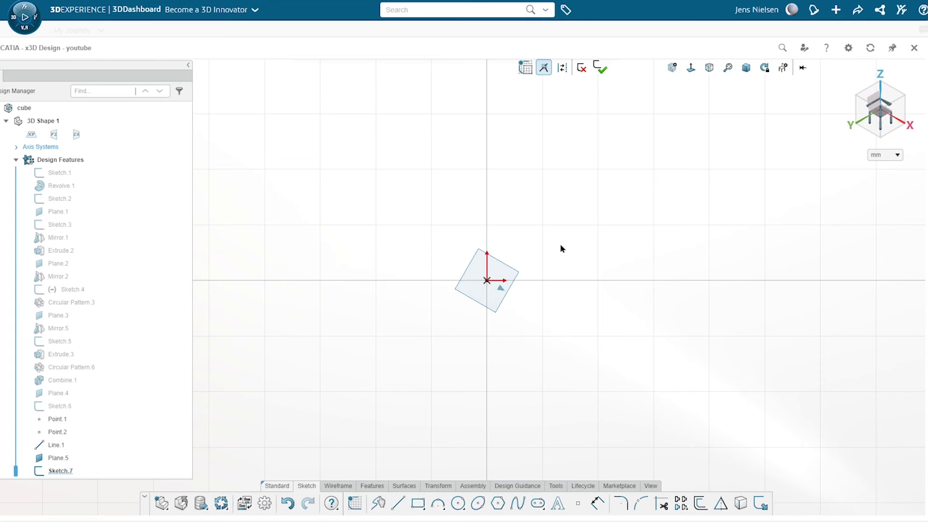
right_click(561, 245)
left_click(603, 245)
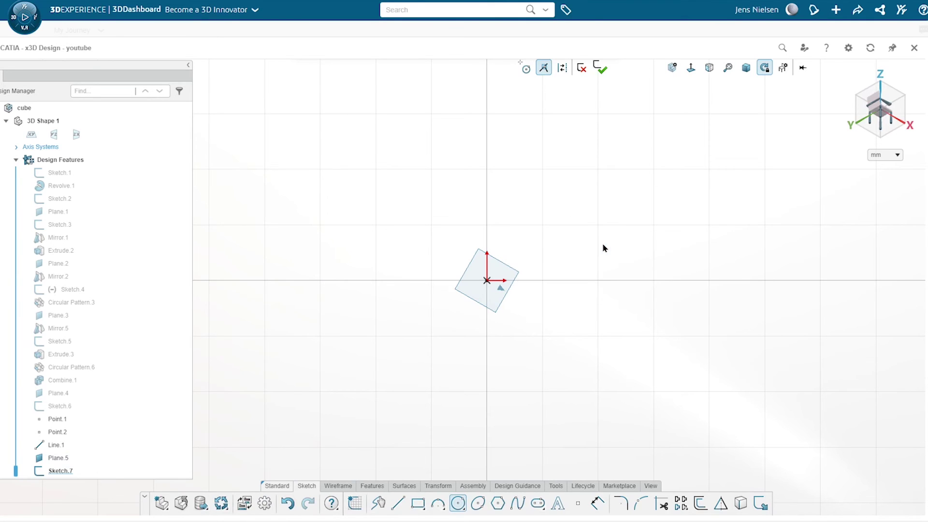
left_click(487, 281)
left_click(537, 324)
right_click(591, 263)
left_click(594, 219)
left_click(541, 248)
left_click(566, 232)
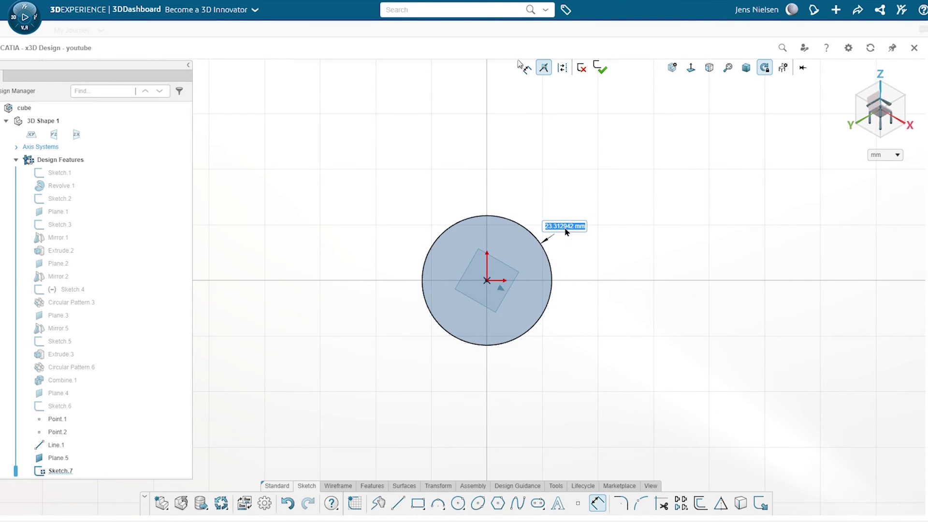
type("22")
key("Return")
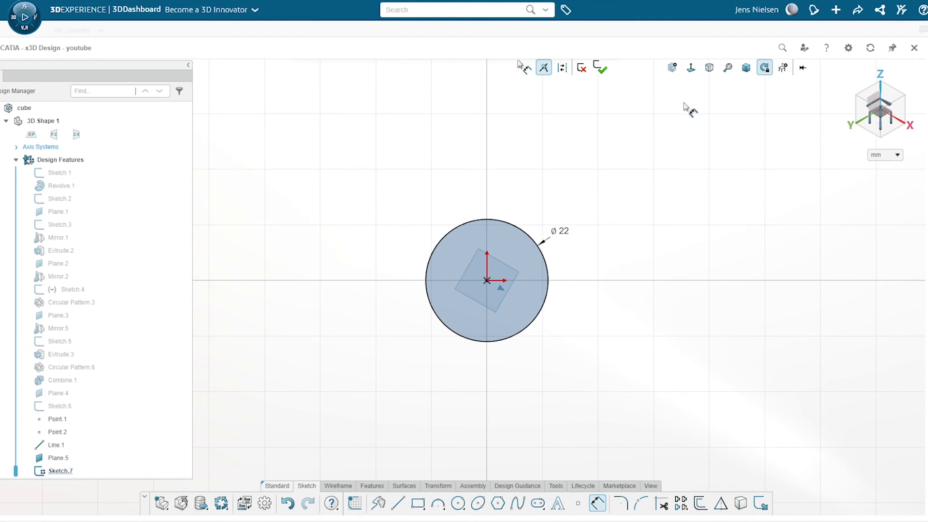
left_click(600, 68)
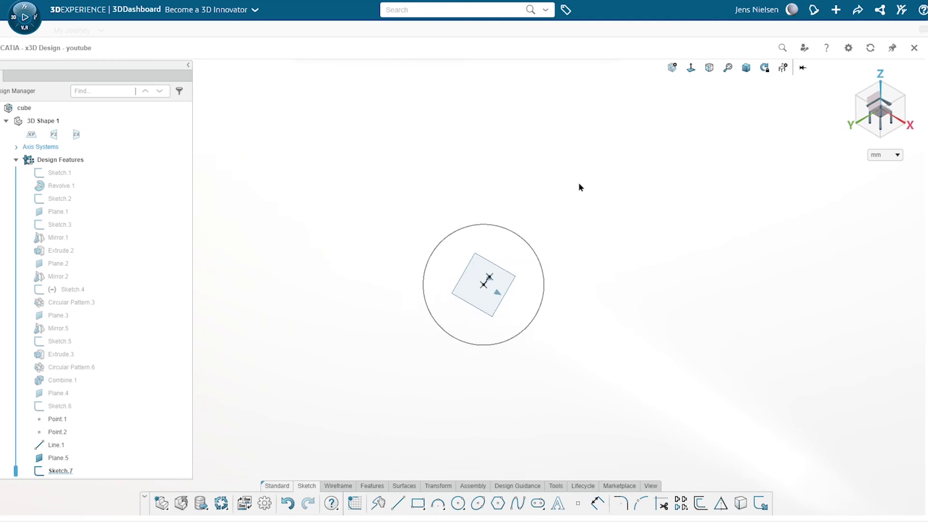
Step: Unhide Revolve.1 so the lattice reappears, then select Sketch.7 as the profile
right_click(58, 186)
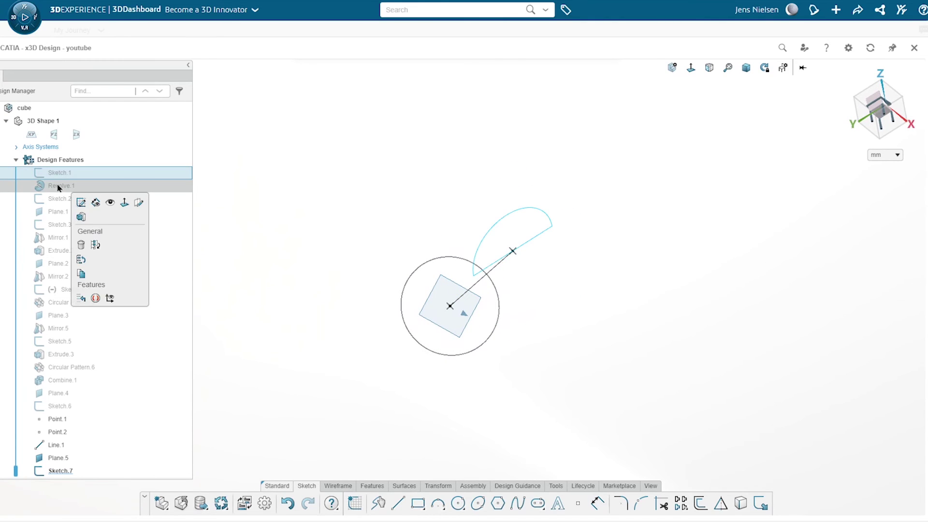
left_click(58, 187)
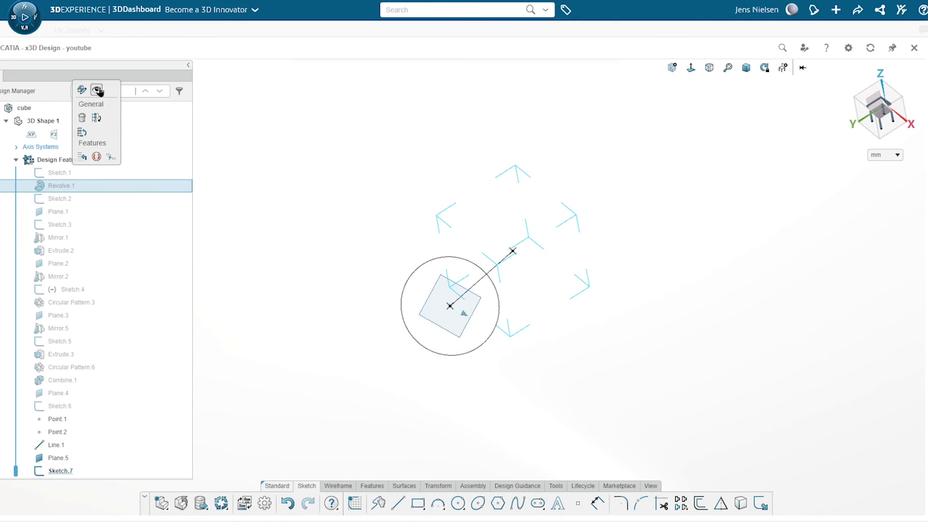
left_click(97, 90)
middle_click_drag(754, 261, 728, 249)
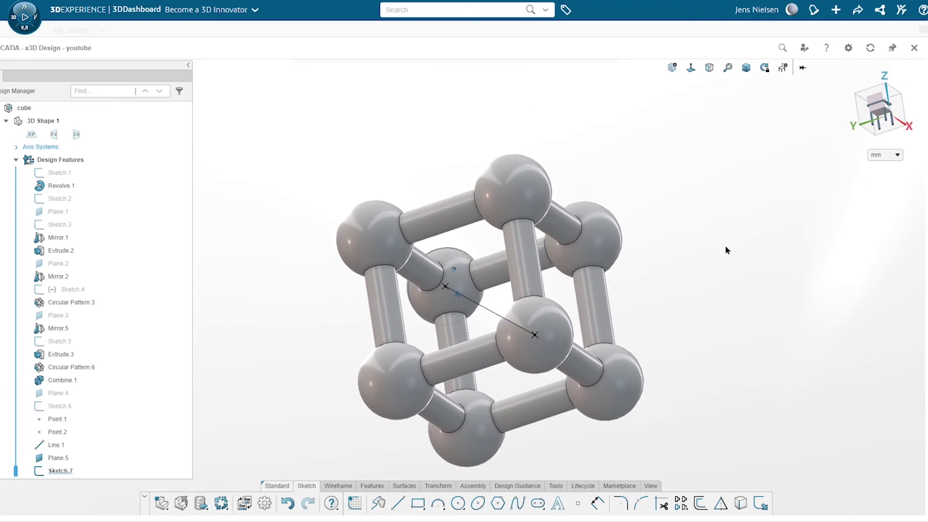
left_click(72, 471)
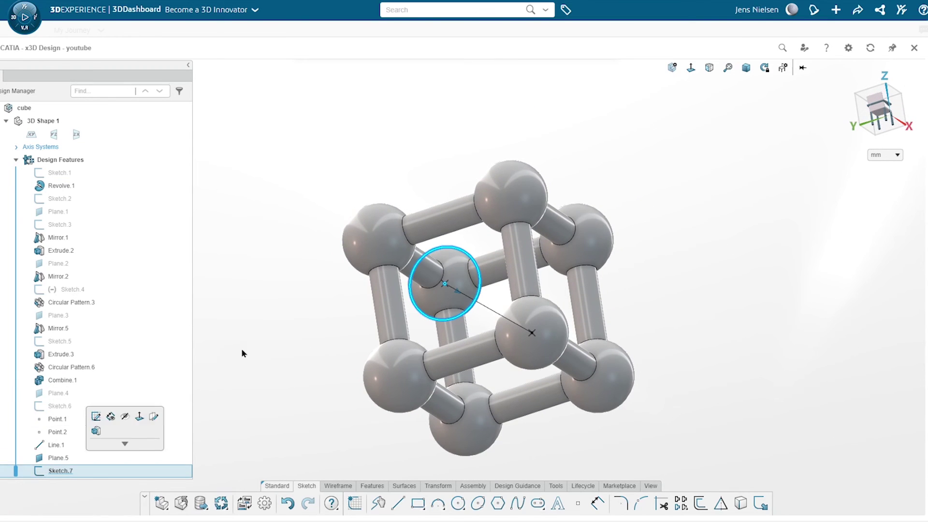
left_click(604, 157)
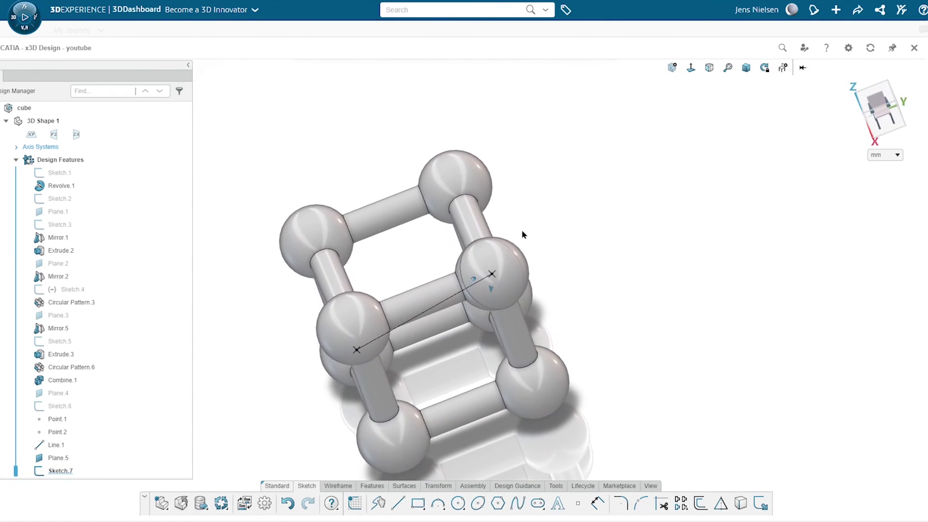
left_click(68, 476)
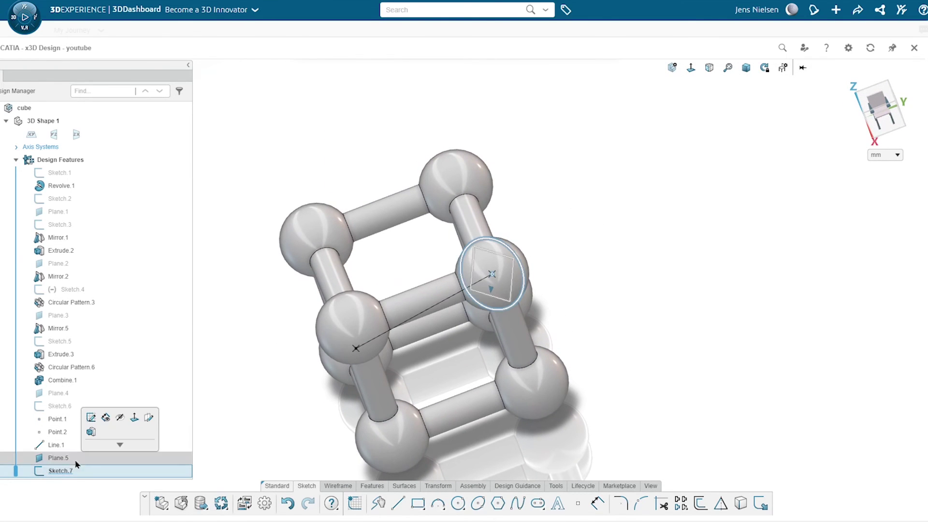
Step: Extrude-cut the Sketch.7 circle 35 mm midplane, slicing away a lattice corner sphere
left_click(92, 432)
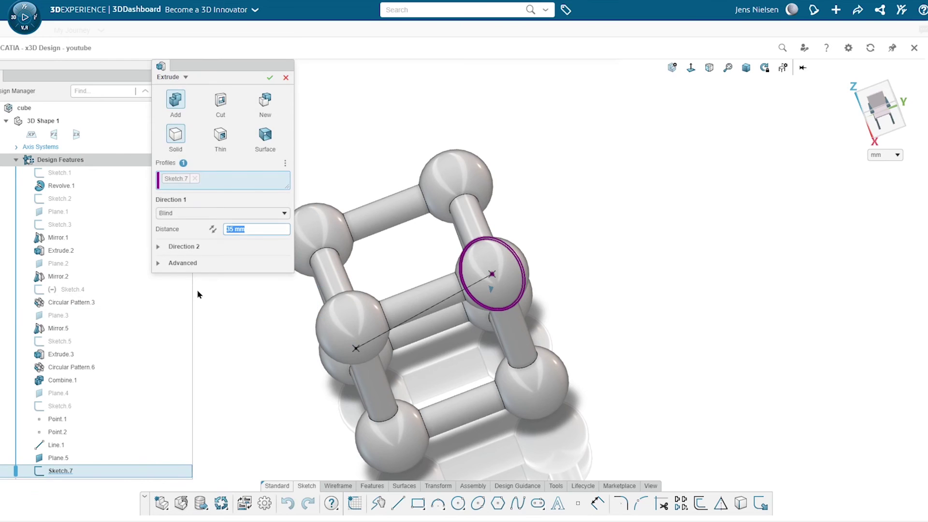
left_click(221, 101)
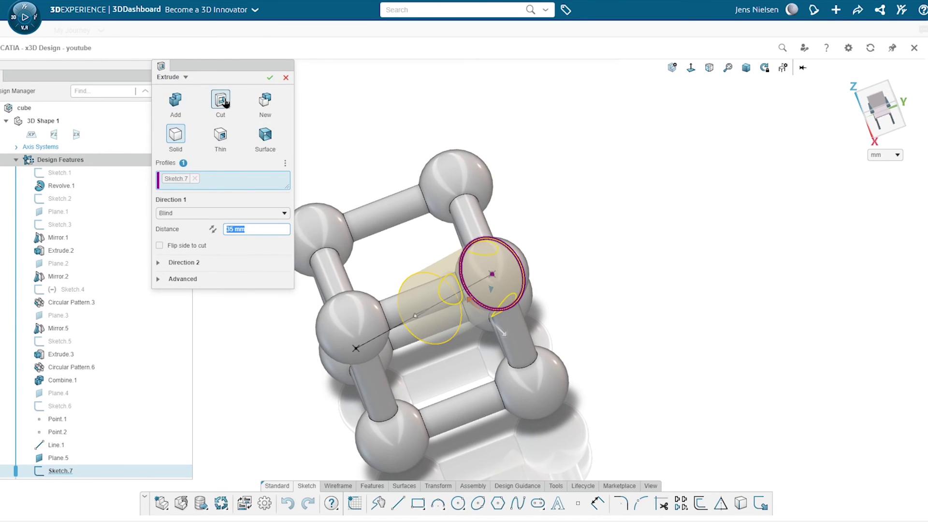
middle_click_drag(605, 205, 564, 279)
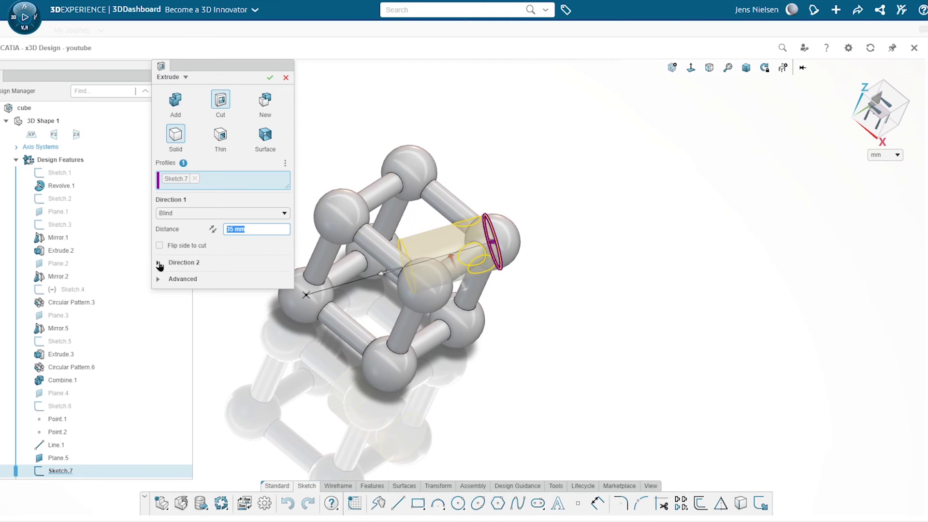
left_click(284, 213)
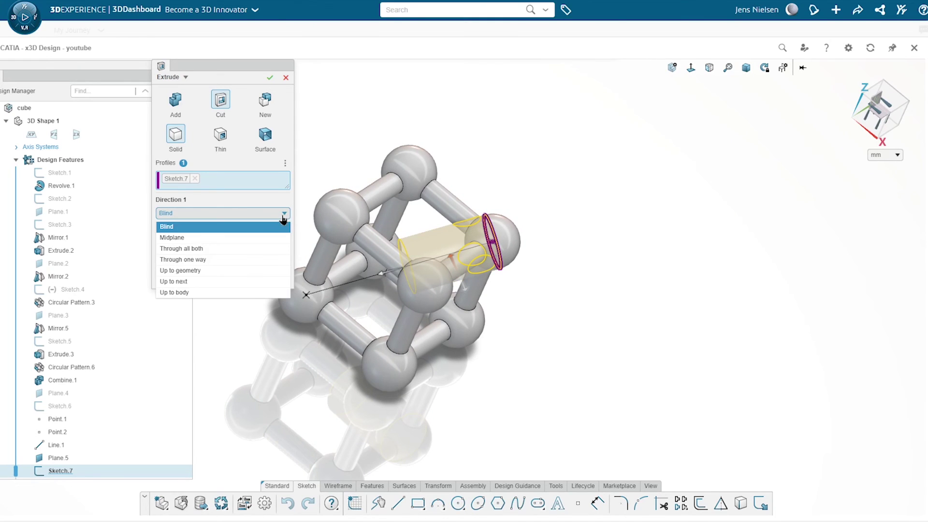
left_click(232, 237)
mouse_move(411, 283)
middle_mouse_down()
mouse_move(308, 284)
mouse_move(276, 242)
middle_mouse_up()
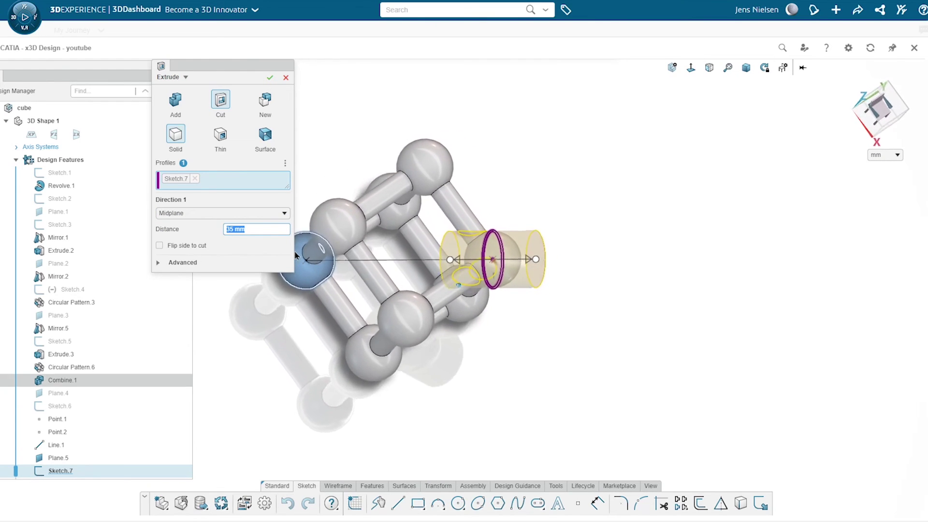
left_click(269, 79)
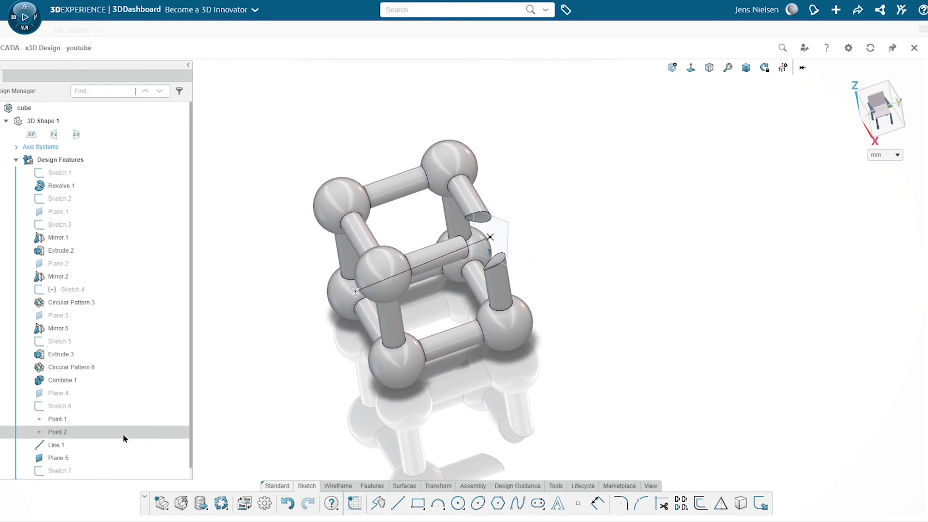
Step: Hide Plane.5, Line.1, Point.1 and Point.2, leaving only the cut lattice visible
left_click(74, 459)
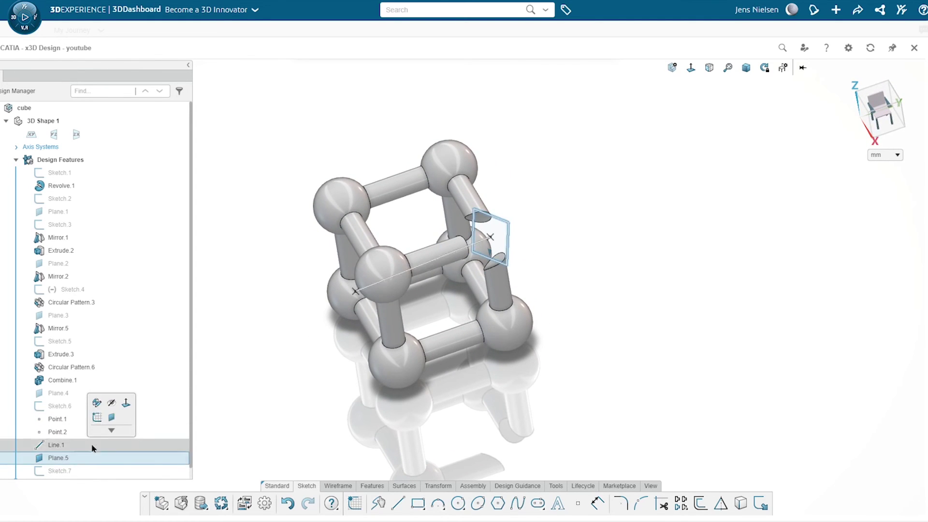
left_click(114, 411)
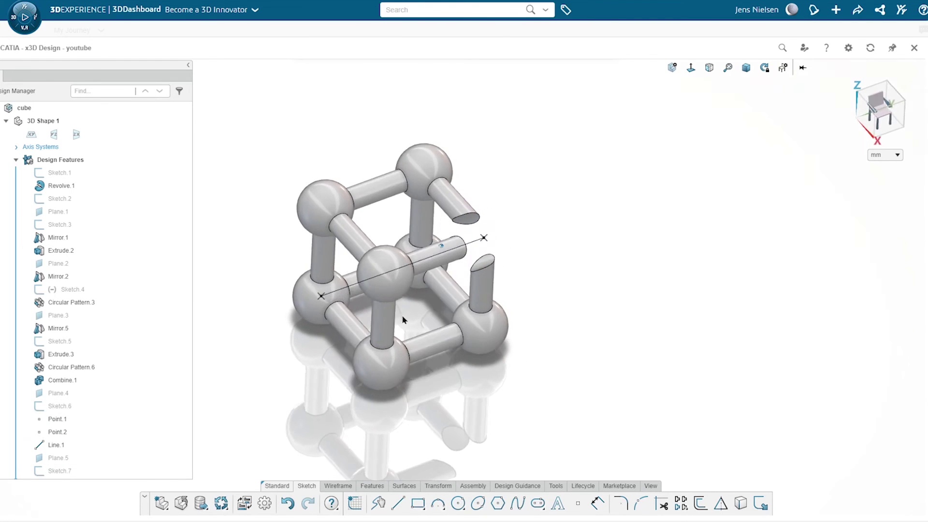
left_click(353, 282)
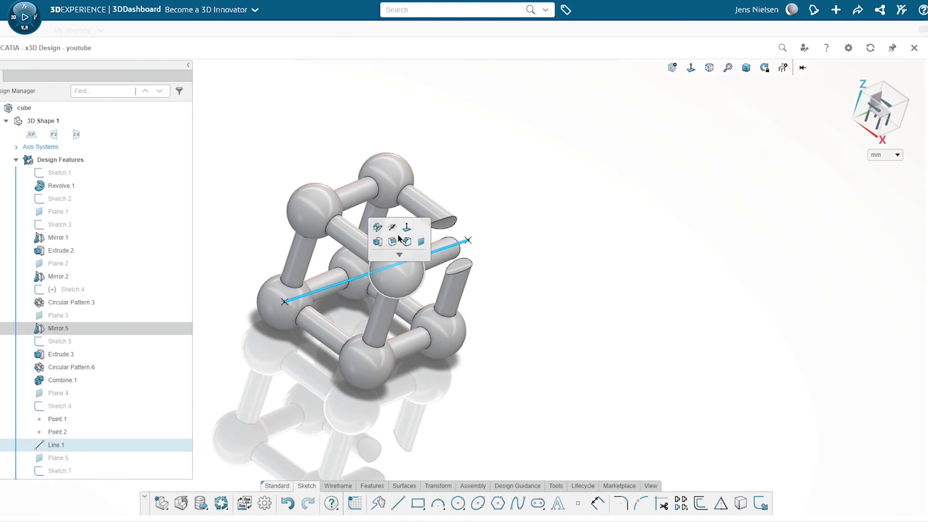
left_click(392, 227)
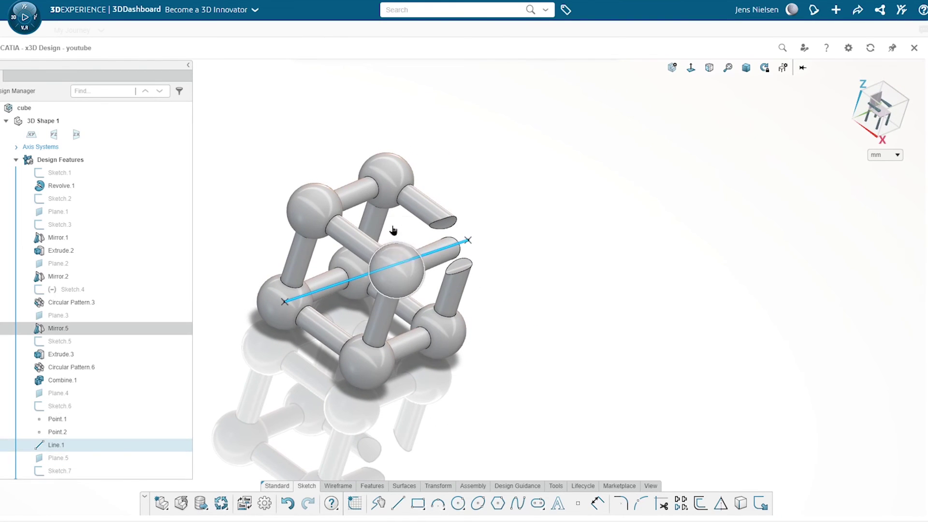
left_click(71, 421)
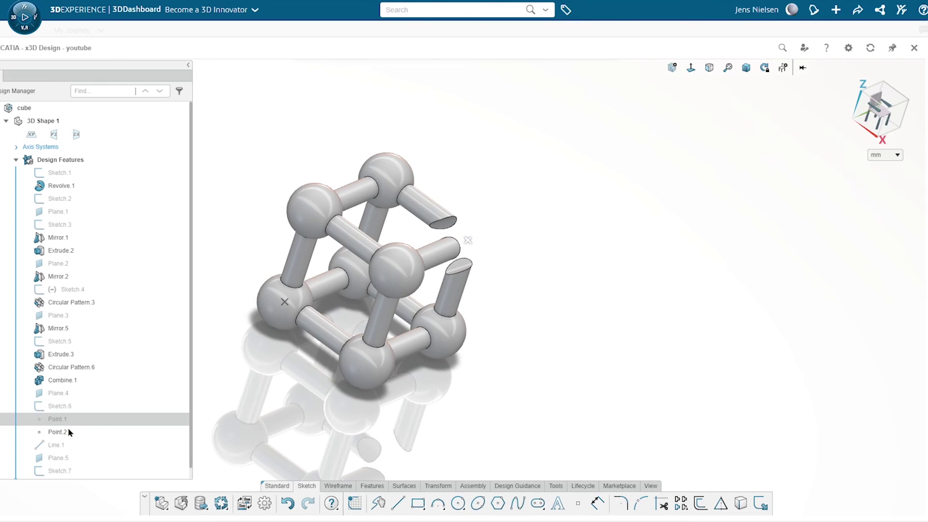
left_click(65, 434)
left_click(100, 394)
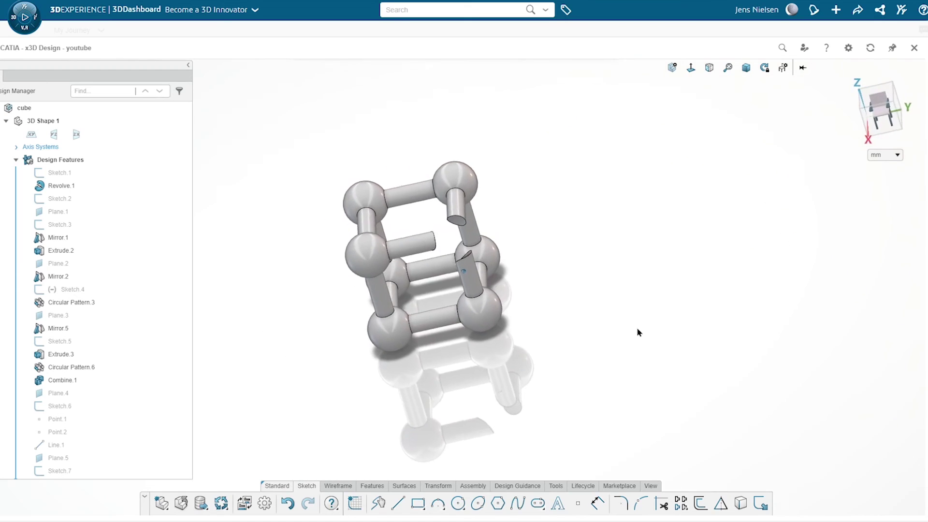
left_click(399, 204)
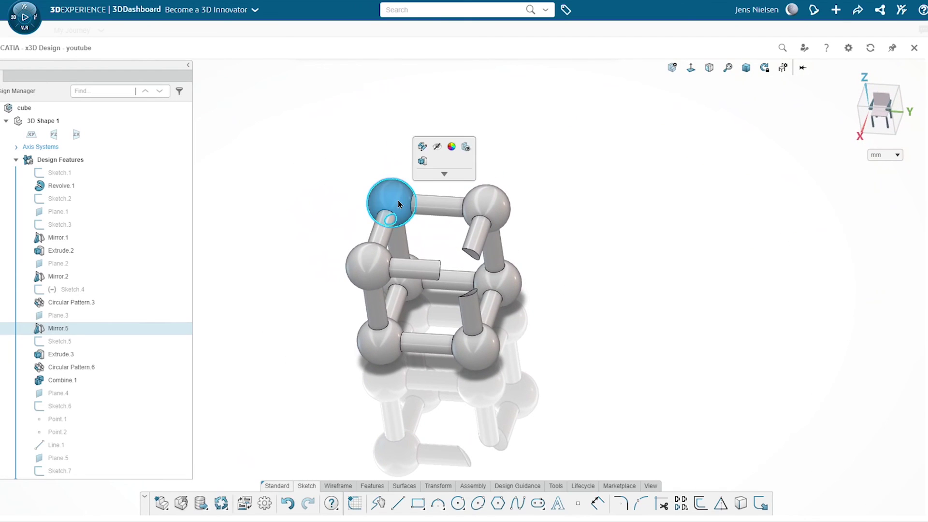
left_click(452, 147)
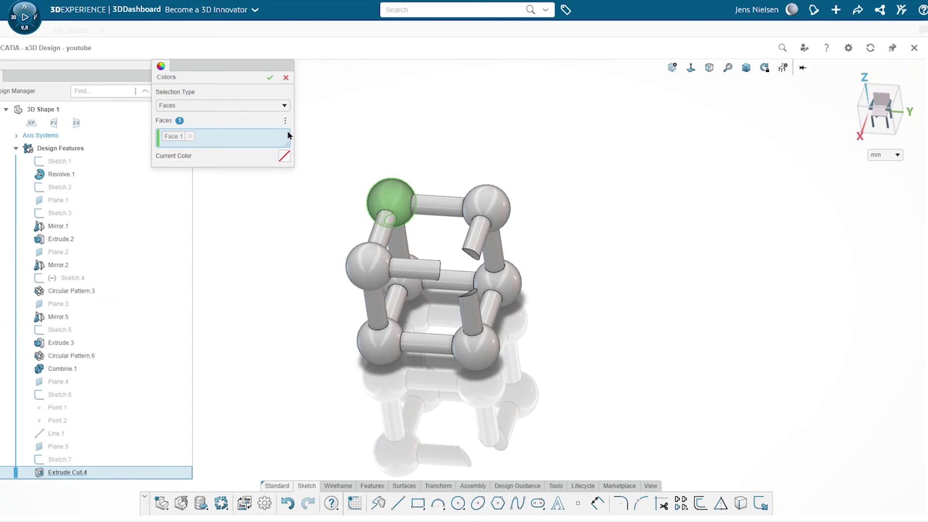
left_click(284, 105)
left_click(168, 132)
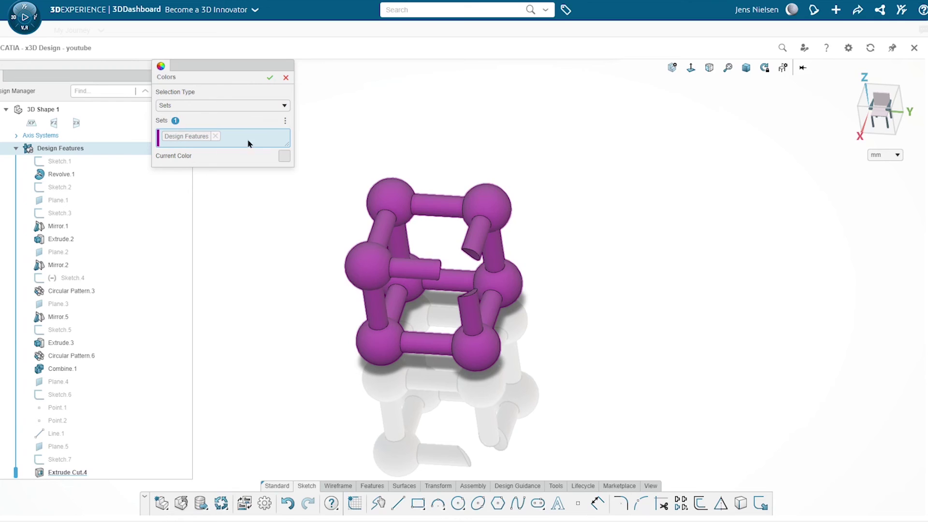
left_click(284, 157)
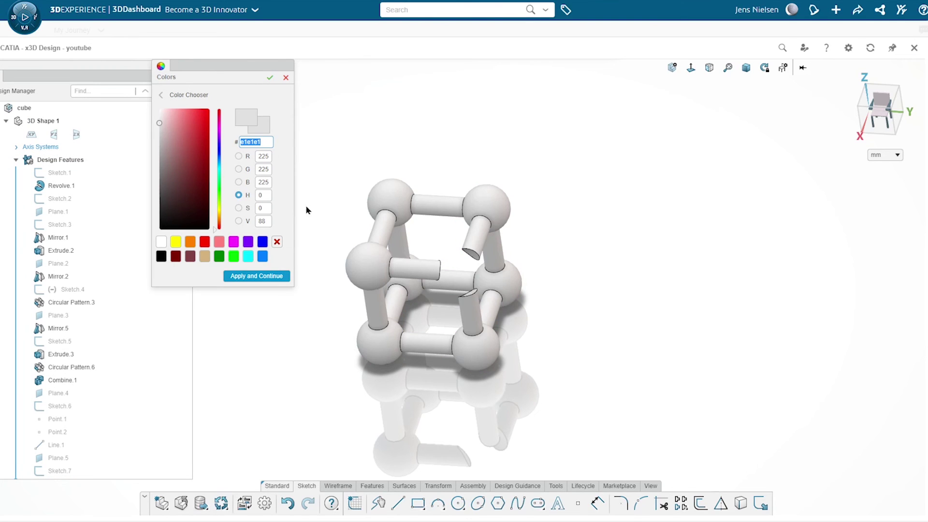
left_click(248, 242)
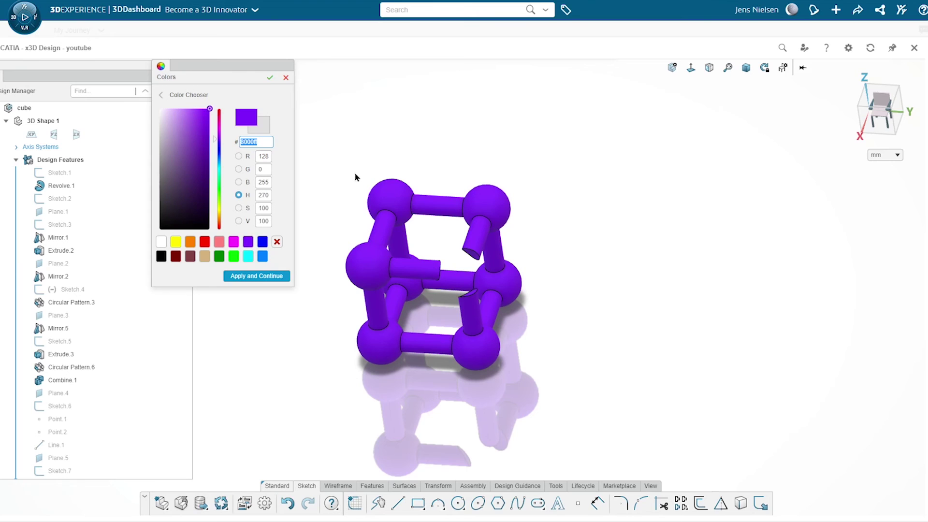
middle_click_drag(347, 175, 309, 127)
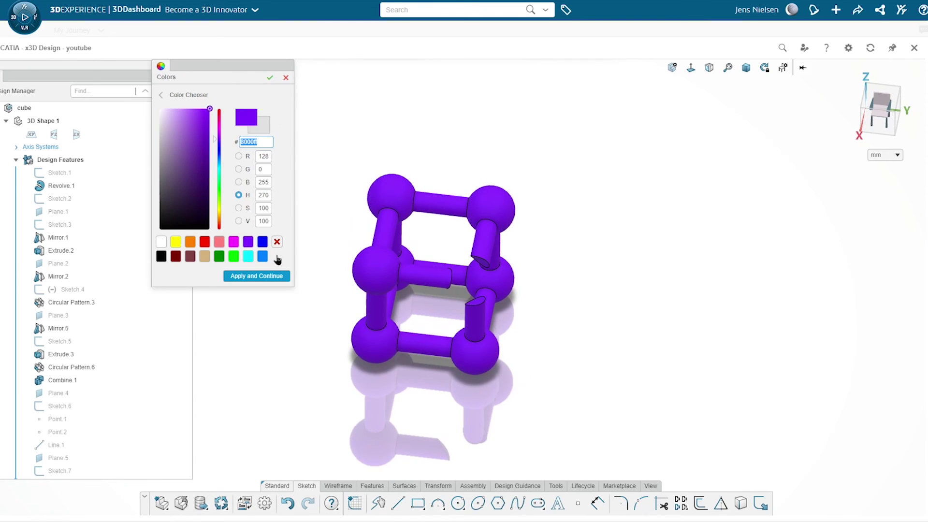
left_click(273, 277)
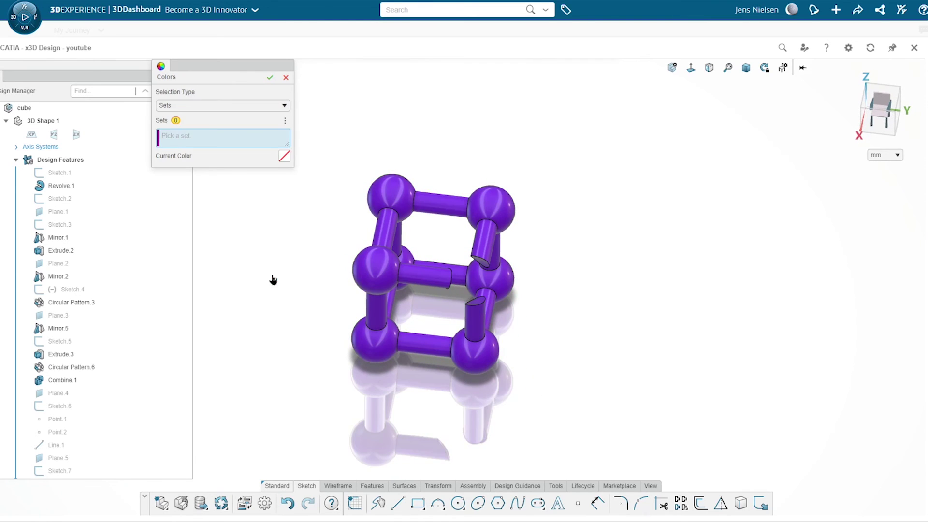
left_click(285, 79)
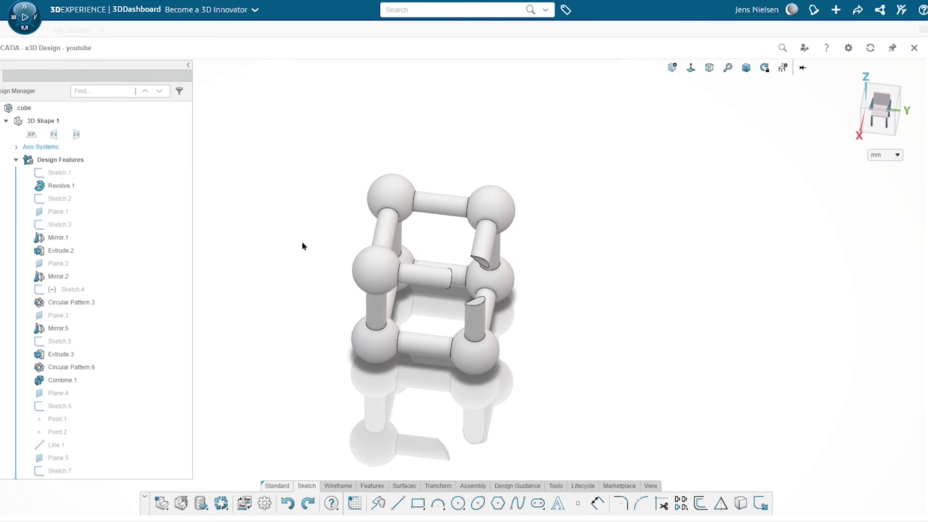
left_click(370, 267)
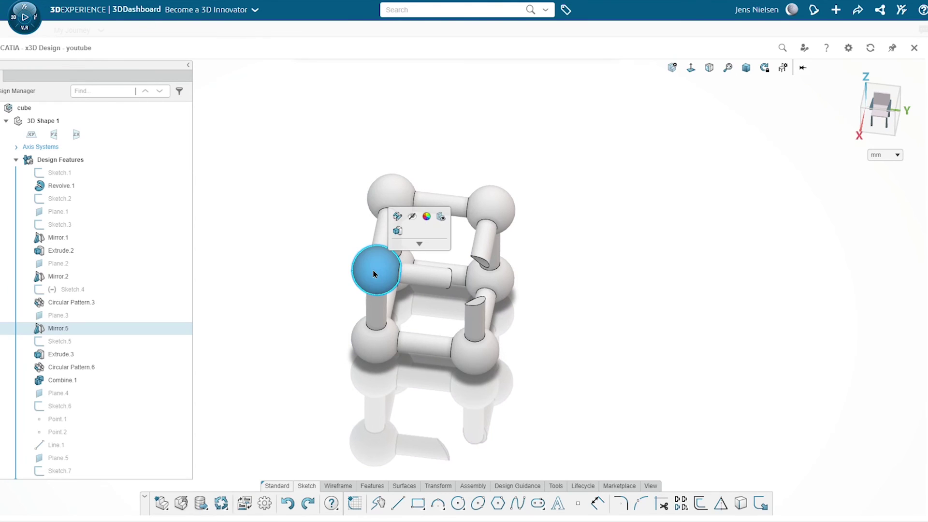
Step: Colour the whole Design Features set magenta (ff00ff) using the Sets selection type
left_click(426, 218)
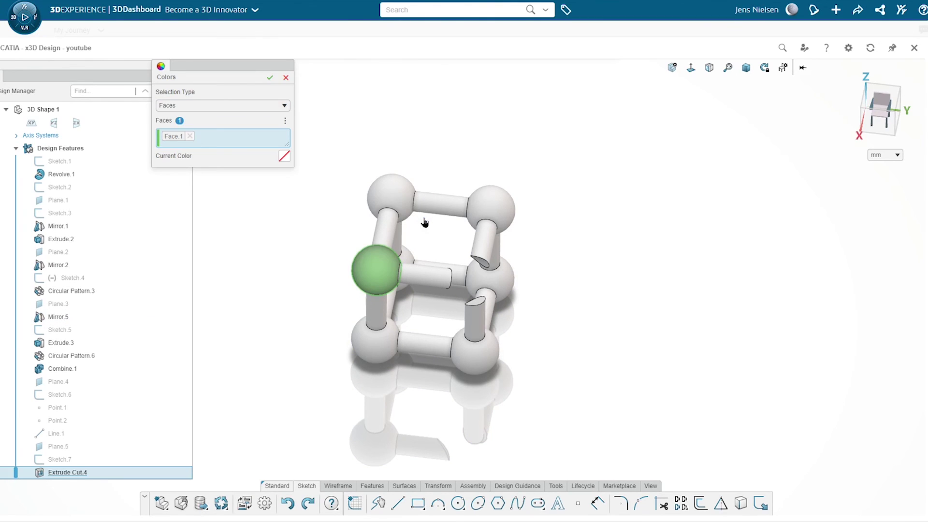
left_click(284, 105)
left_click(230, 130)
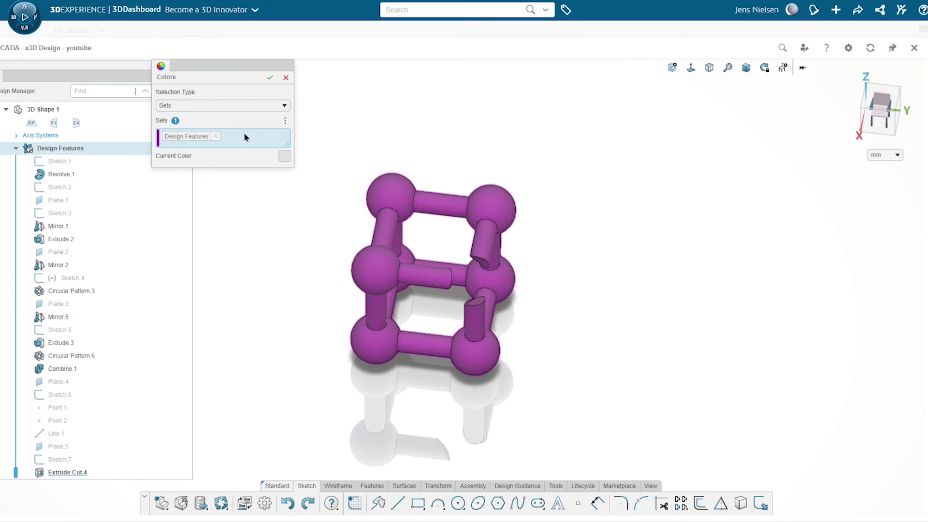
left_click(285, 157)
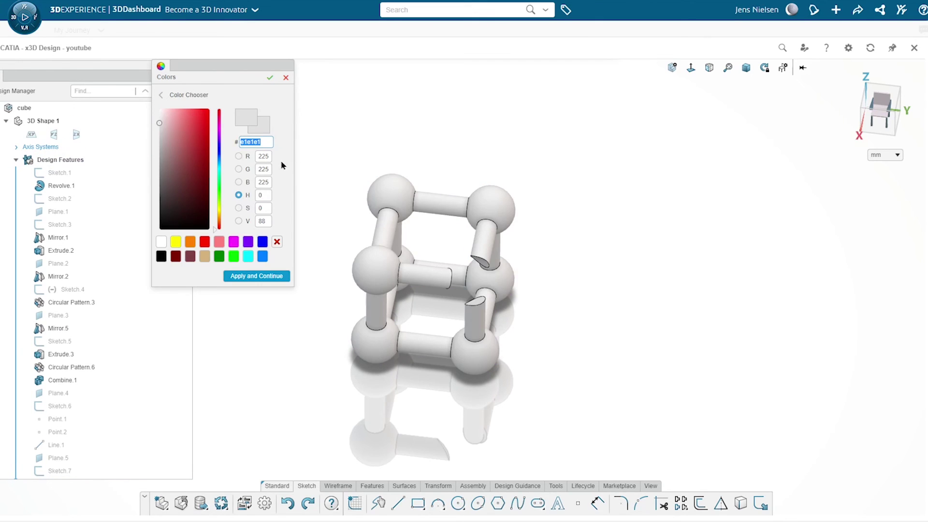
left_click(234, 243)
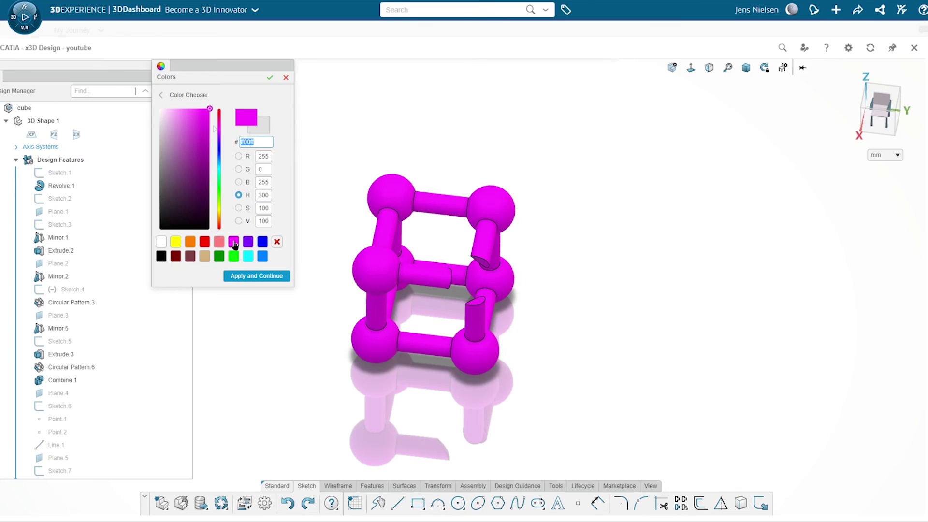
left_click(253, 277)
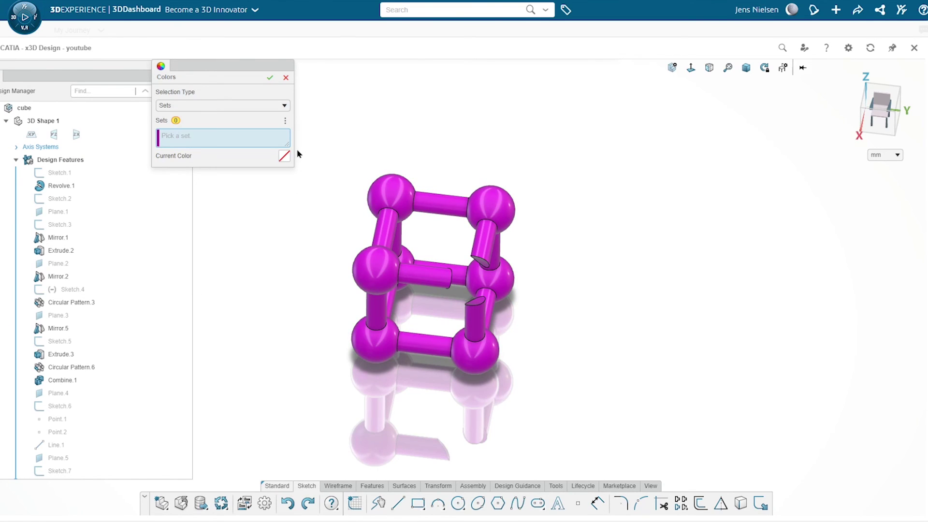
left_click(269, 78)
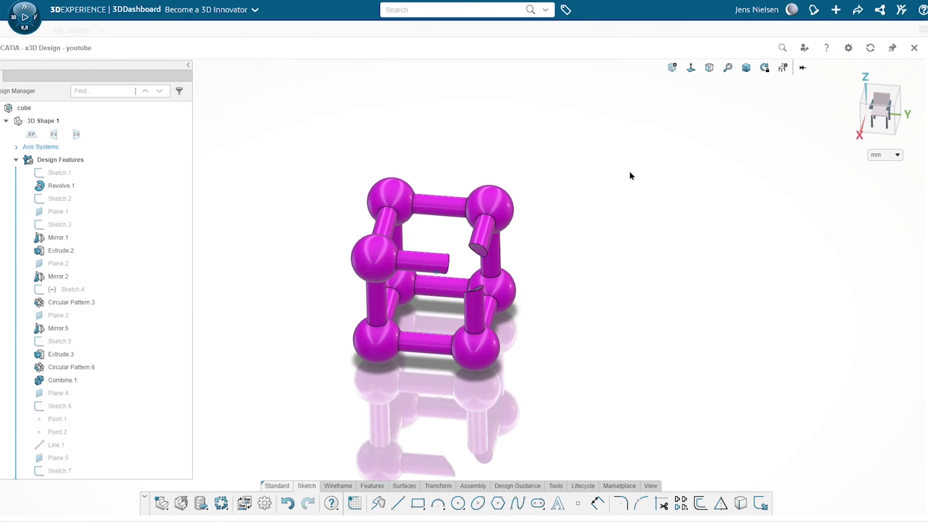